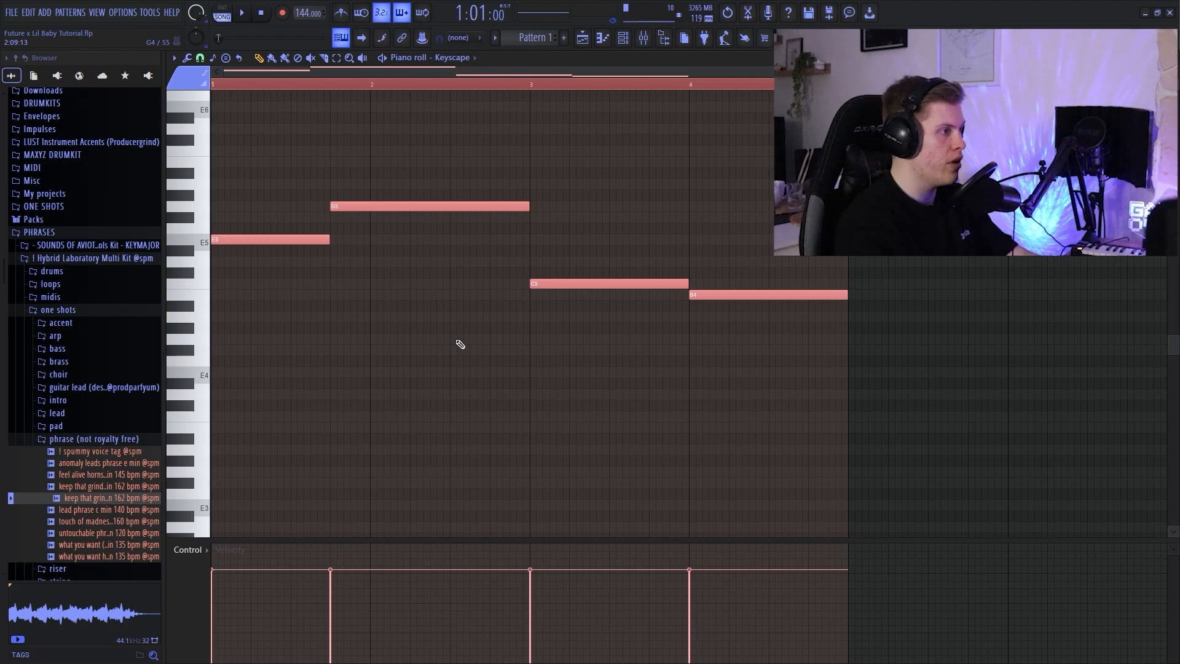
Deselect all notes and add a short B5 melody note at the start of bar 1.
scroll(235, 121, "up", 5)
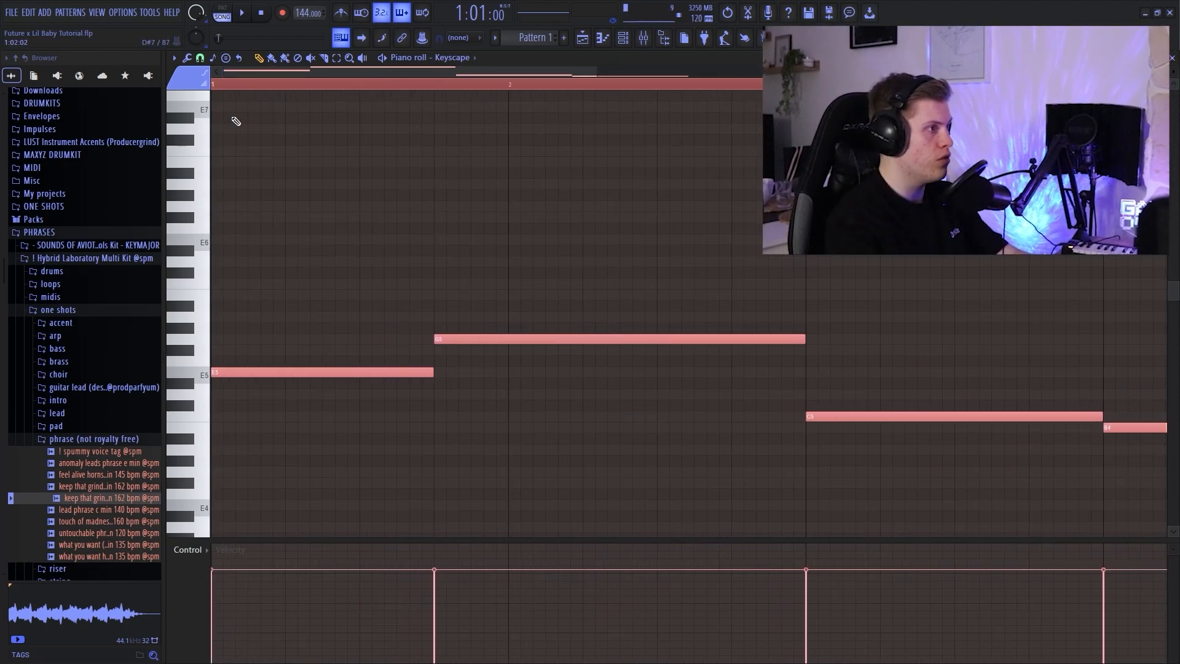
left_click(236, 92, "ctrl")
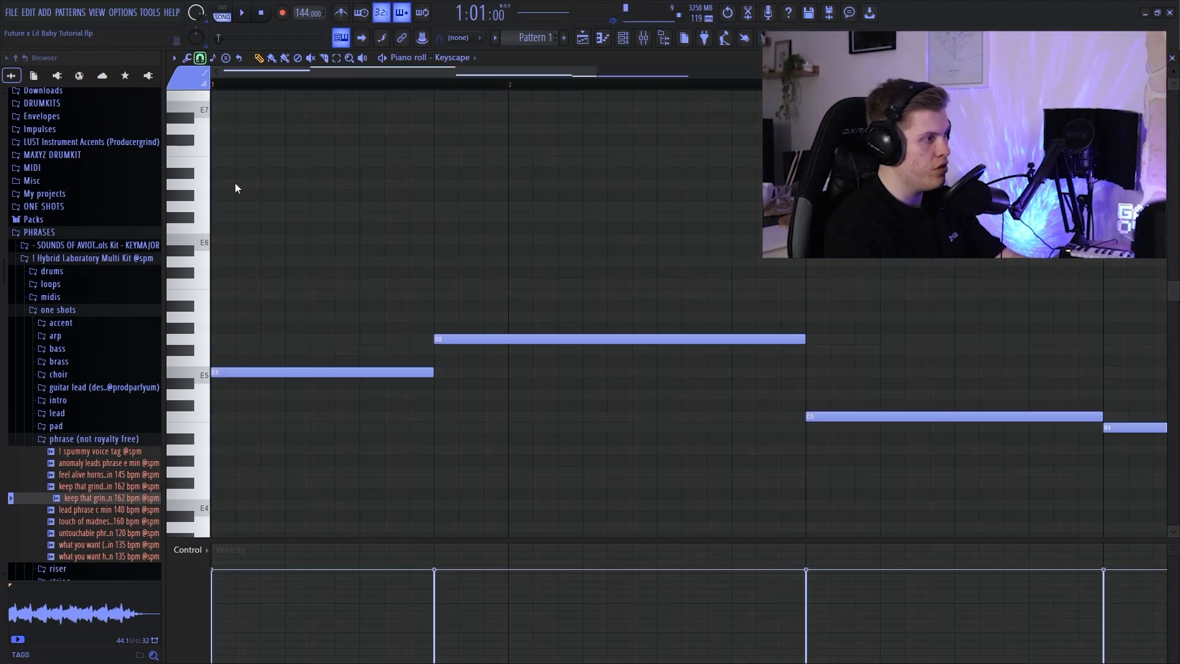
scroll(236, 196, "down", 2)
scroll(261, 123, "up", 1)
left_click(223, 296)
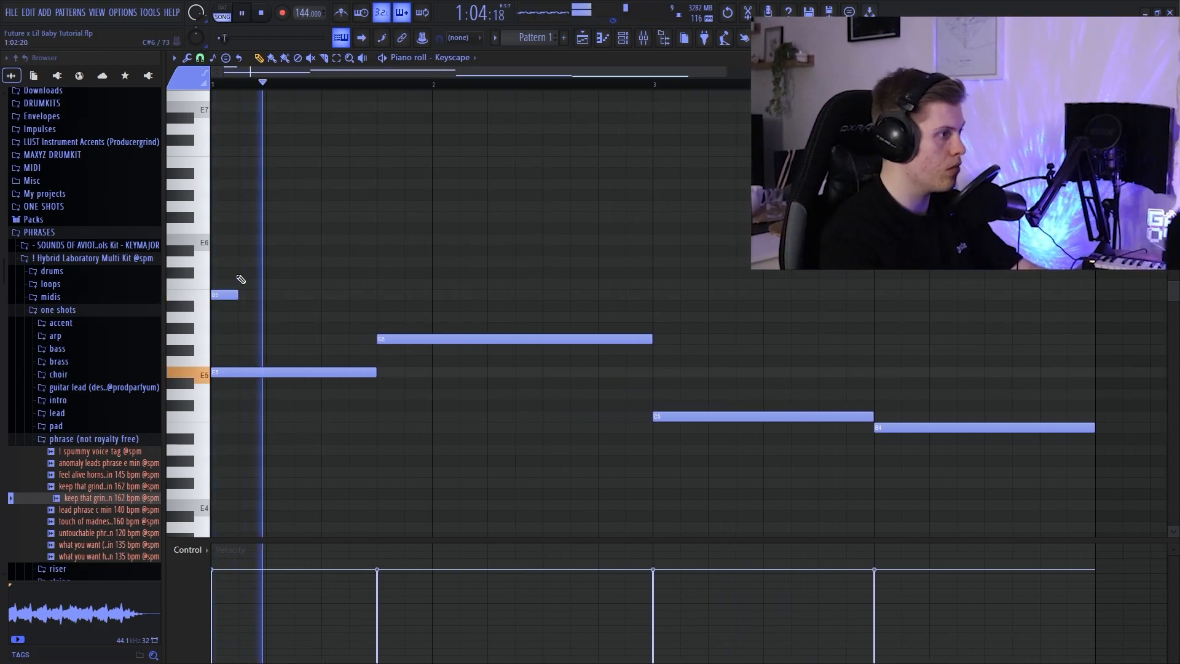
Add short F#6 and G6 melody notes in bar 1 above the held E5 note.
left_click(268, 240)
key("space")
left_click_drag(273, 241, 273, 219)
left_click(326, 207)
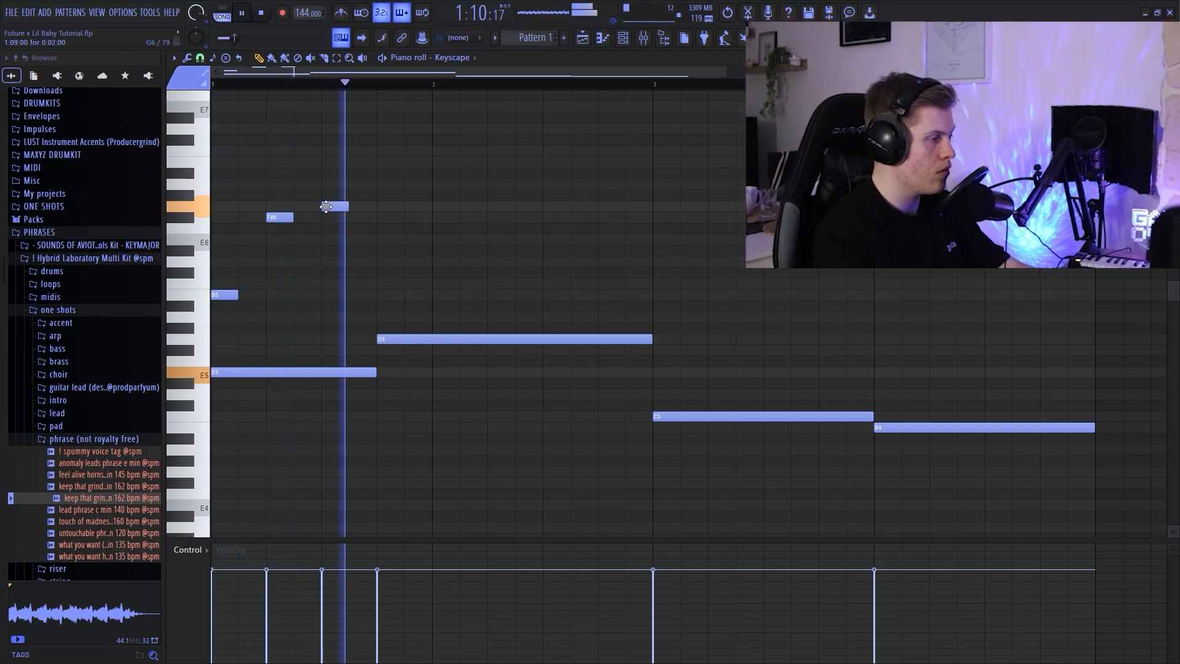
Add a short C6 melody note where the held G5 note begins and play the melody back.
left_click(383, 219)
key("space")
key("space")
left_click_drag(382, 219, 385, 287)
key("space")
key("space")
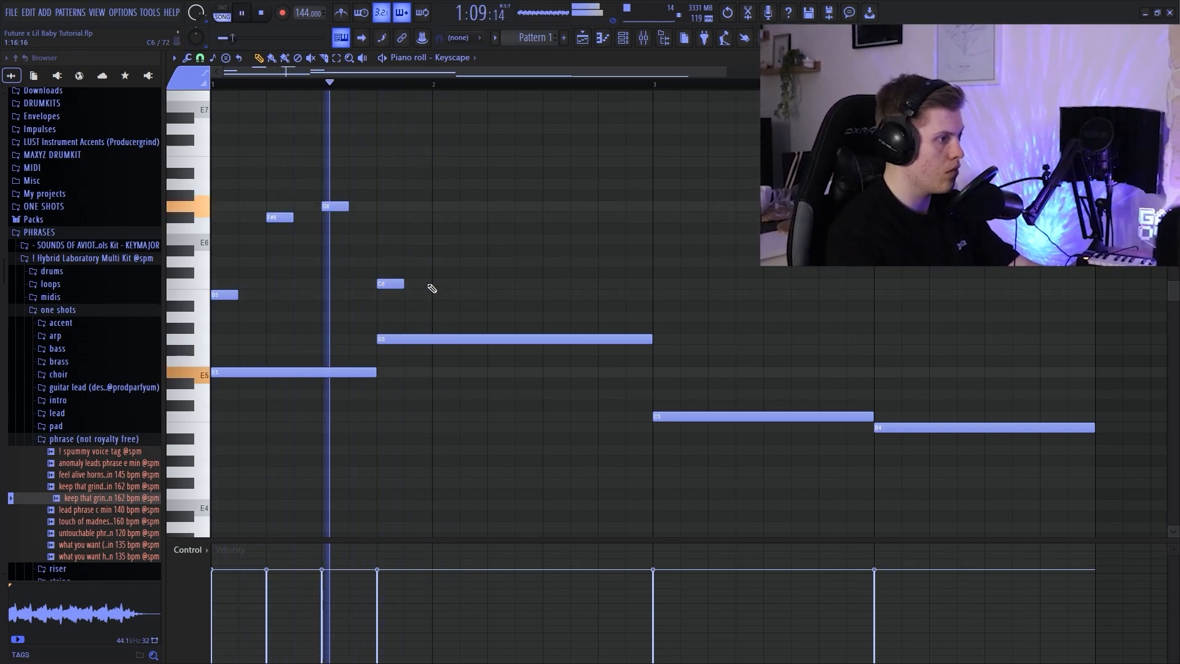
Add a short B5 melody note in bar 2 above the held G5 note.
scroll(372, 275, "down", 2)
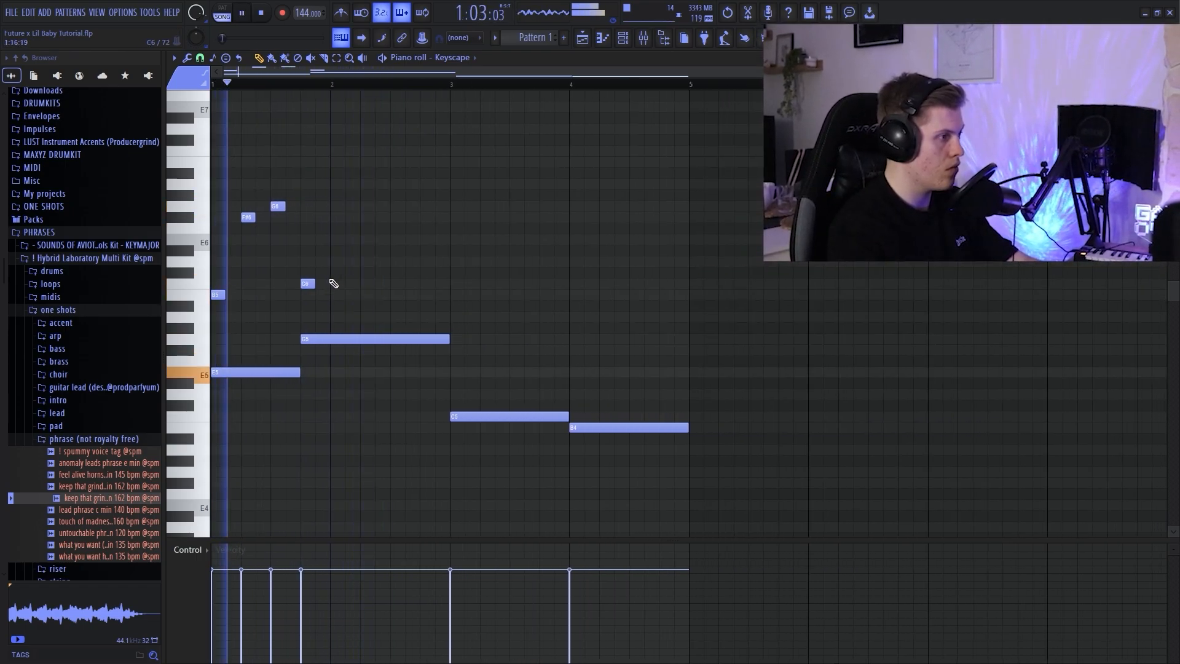
scroll(334, 282, "up", 2)
left_click(380, 295)
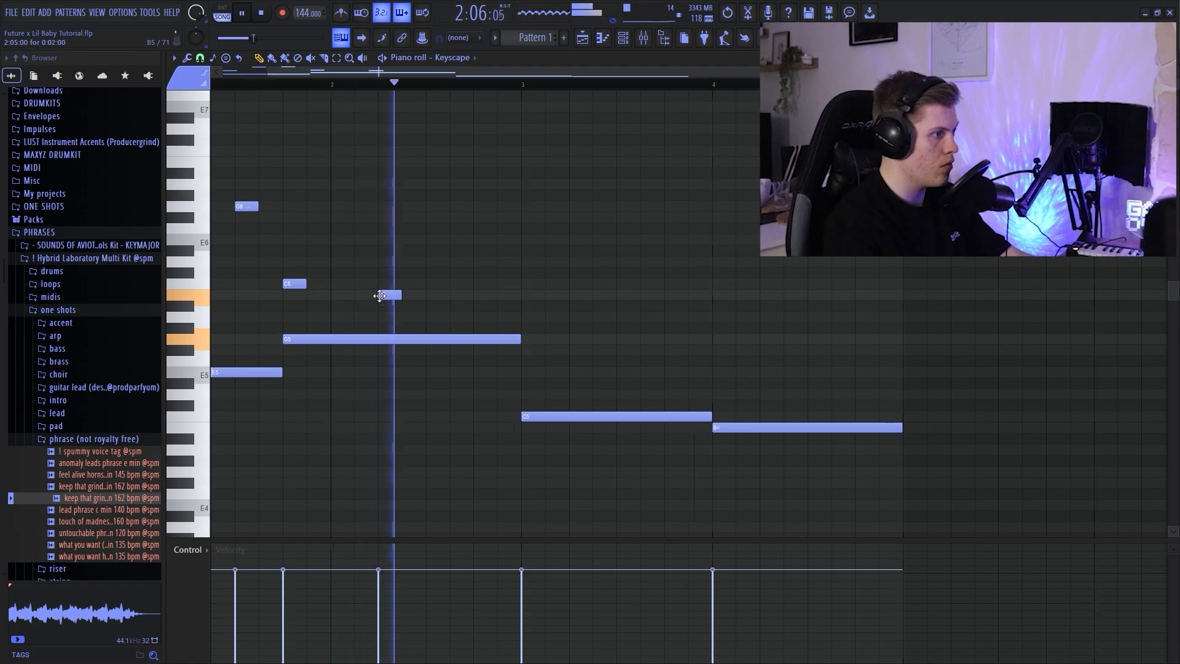
key("space")
scroll(399, 311, "down", 2)
key("ctrl+d")
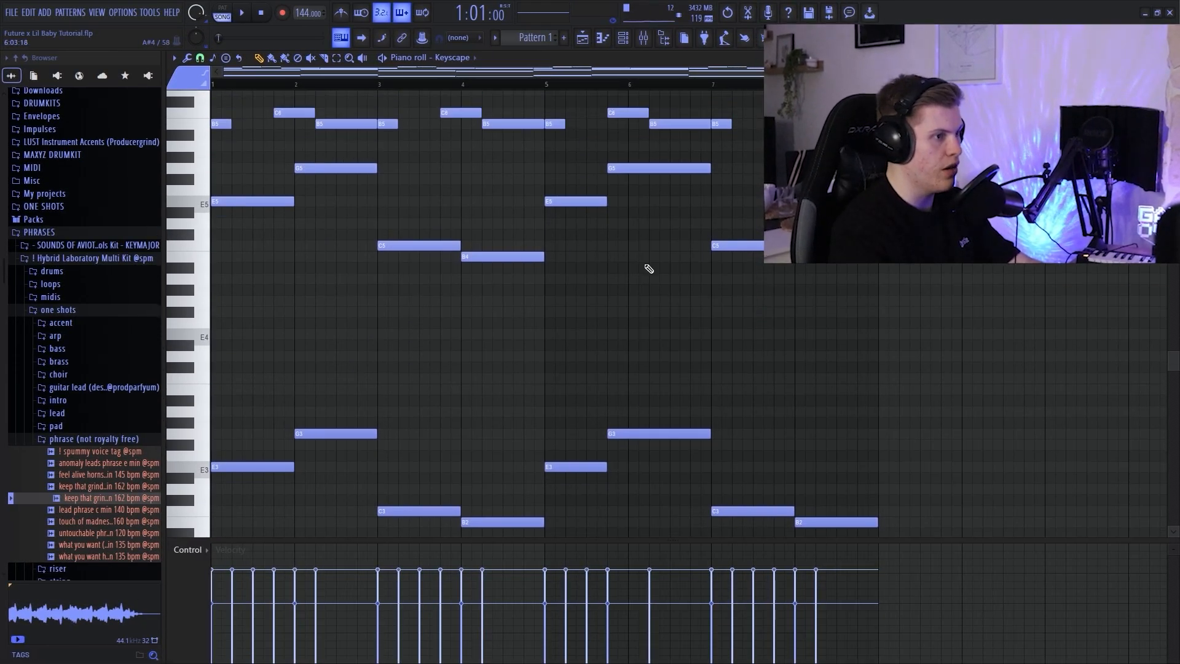
Delete the notes in the second half of the pattern, bars 5 to 8.
scroll(650, 268, "down", 3)
left_click_drag(899, 493, 578, 110)
key("Delete")
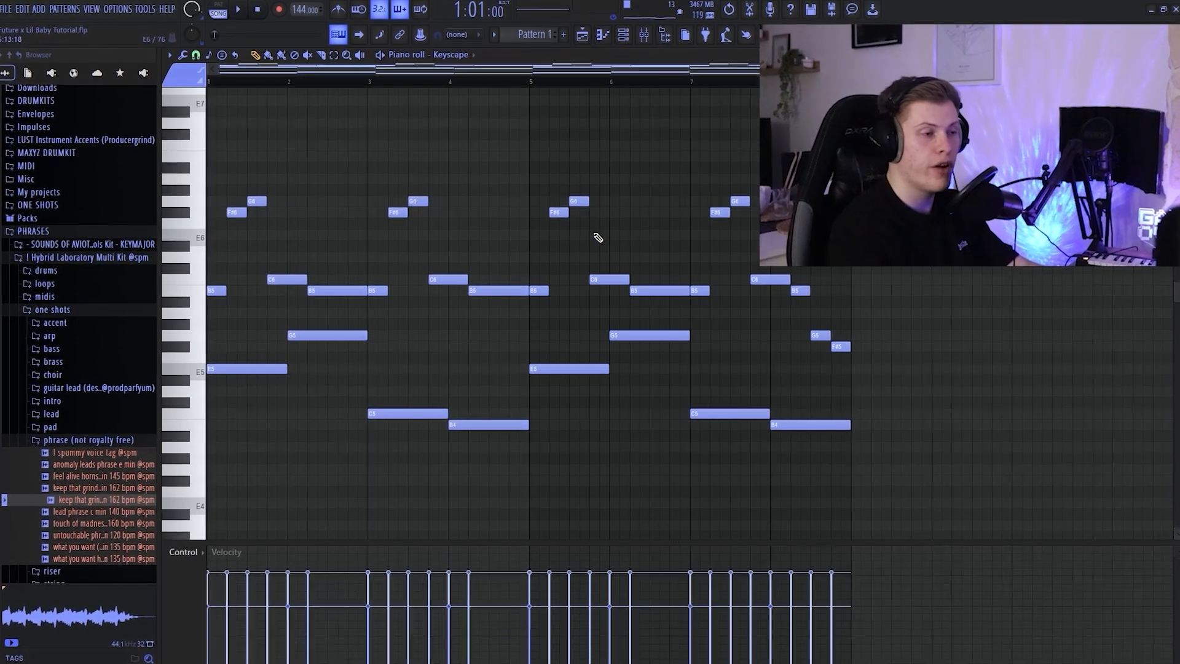
Inspect the melody's ending in bars 7 and 8 and play back the eight-bar pattern.
scroll(751, 337, "up", 5)
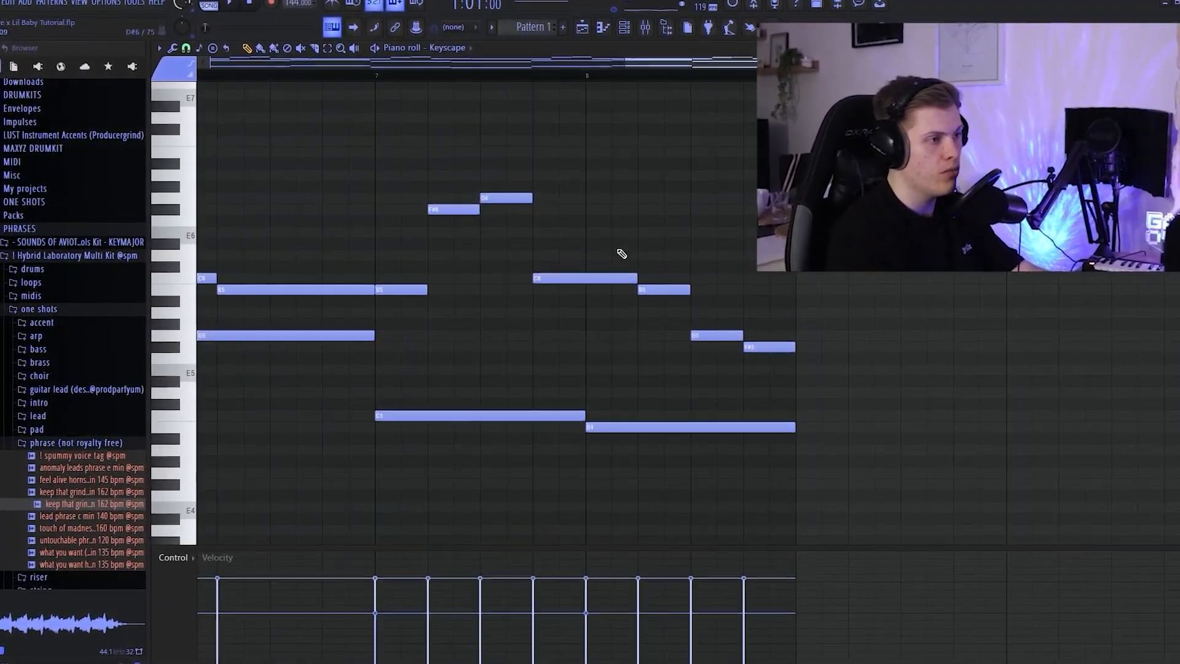
scroll(575, 119, "down", 5)
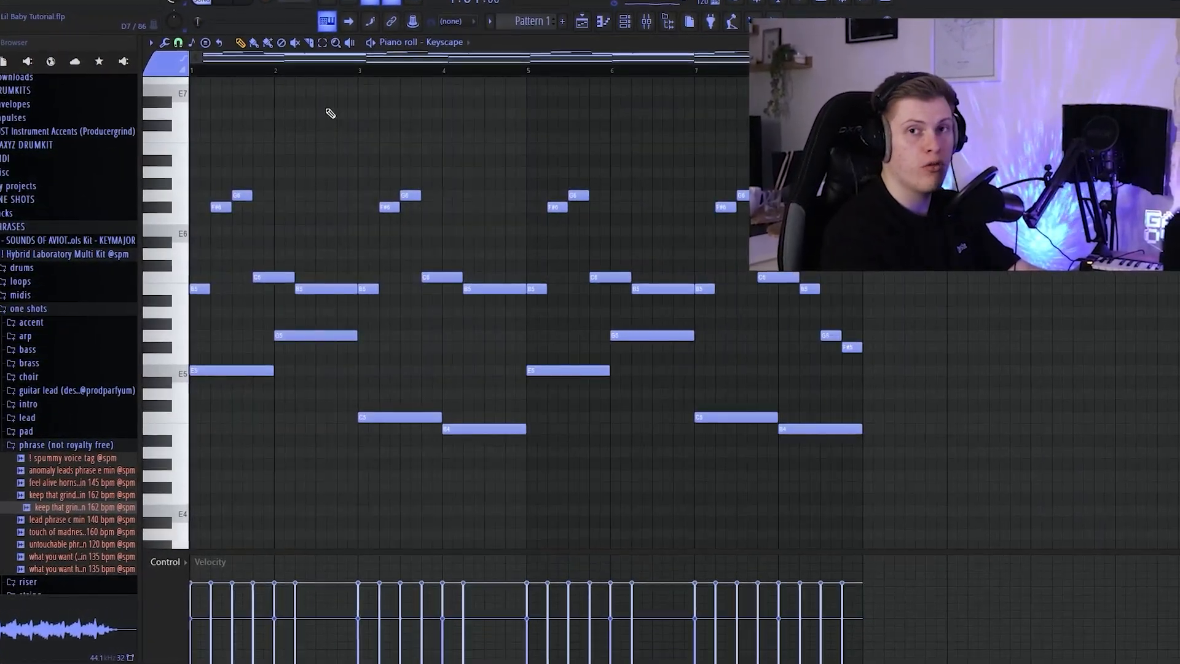
key("space")
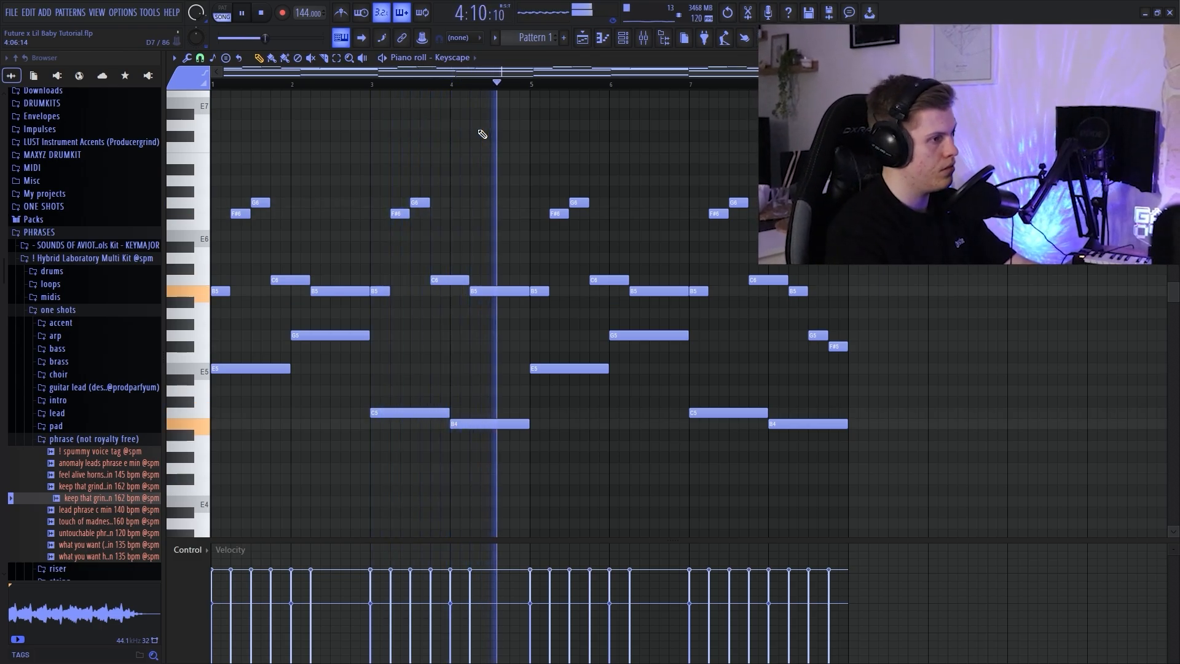
key("space")
Open Analog Lab V for the melody, filter its user presets to the Bells type and audition the sound with the pattern.
left_click(623, 39)
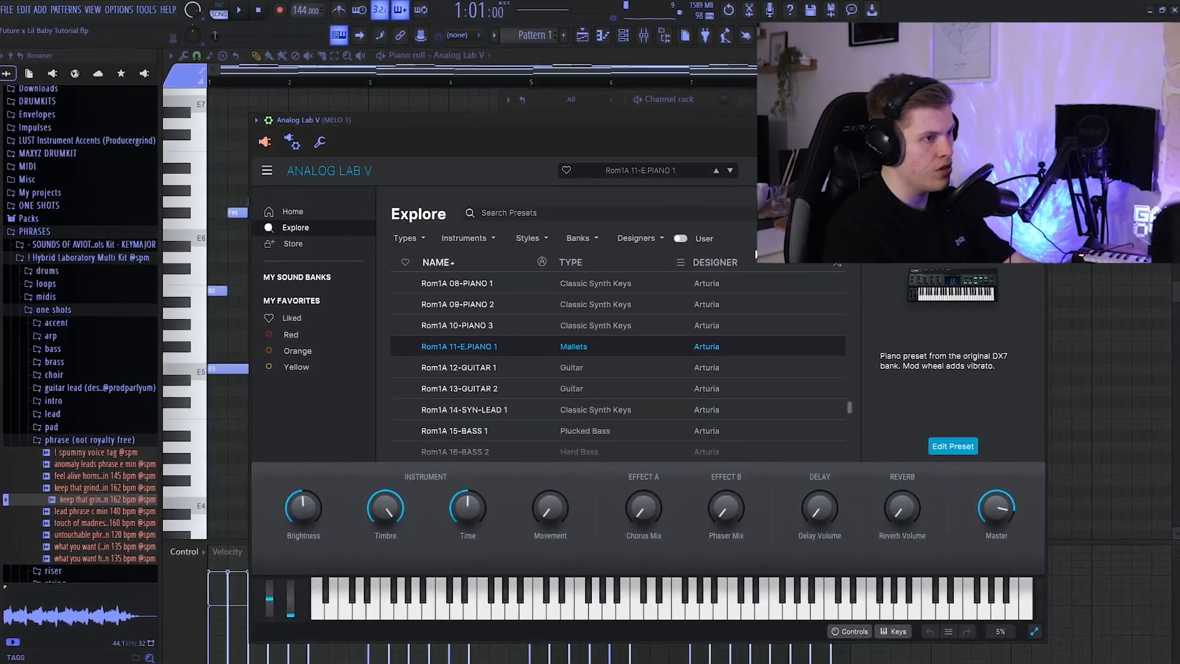
left_click(680, 239)
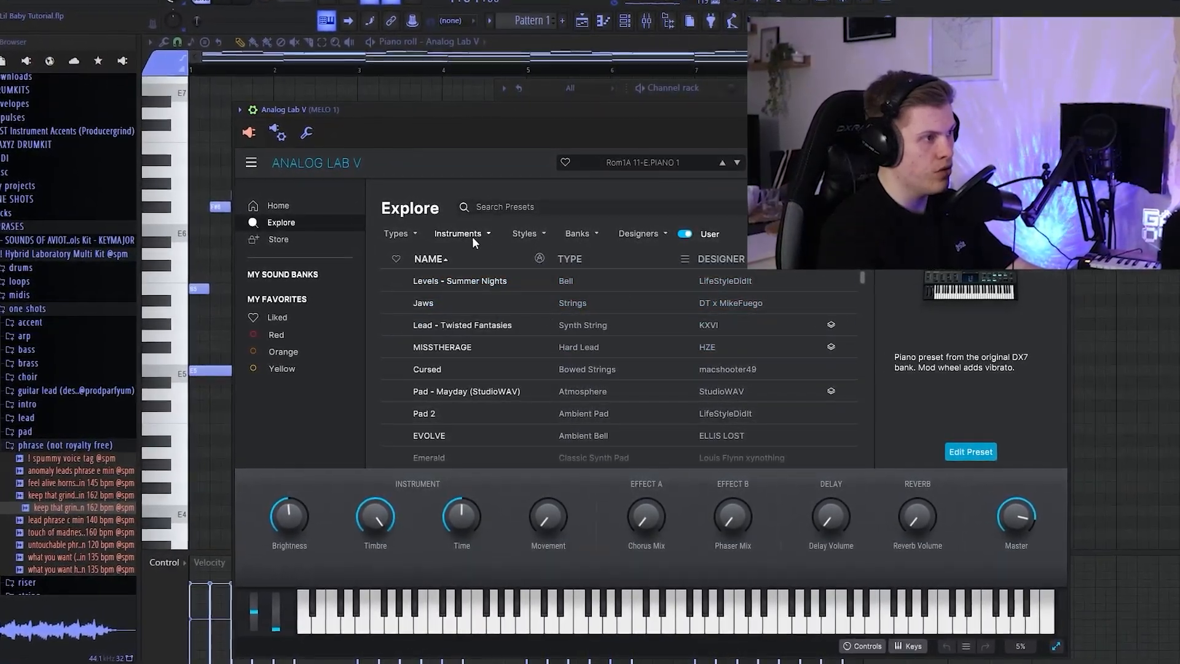
left_click(410, 235)
left_click(437, 283)
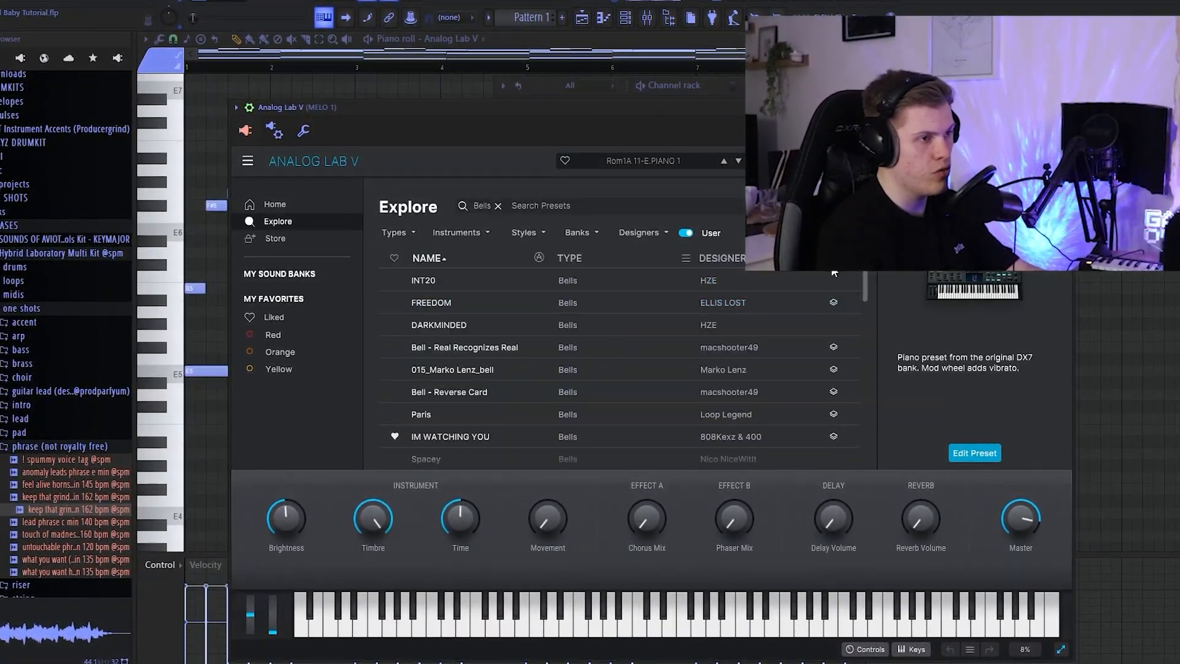
scroll(595, 315, "down", 3)
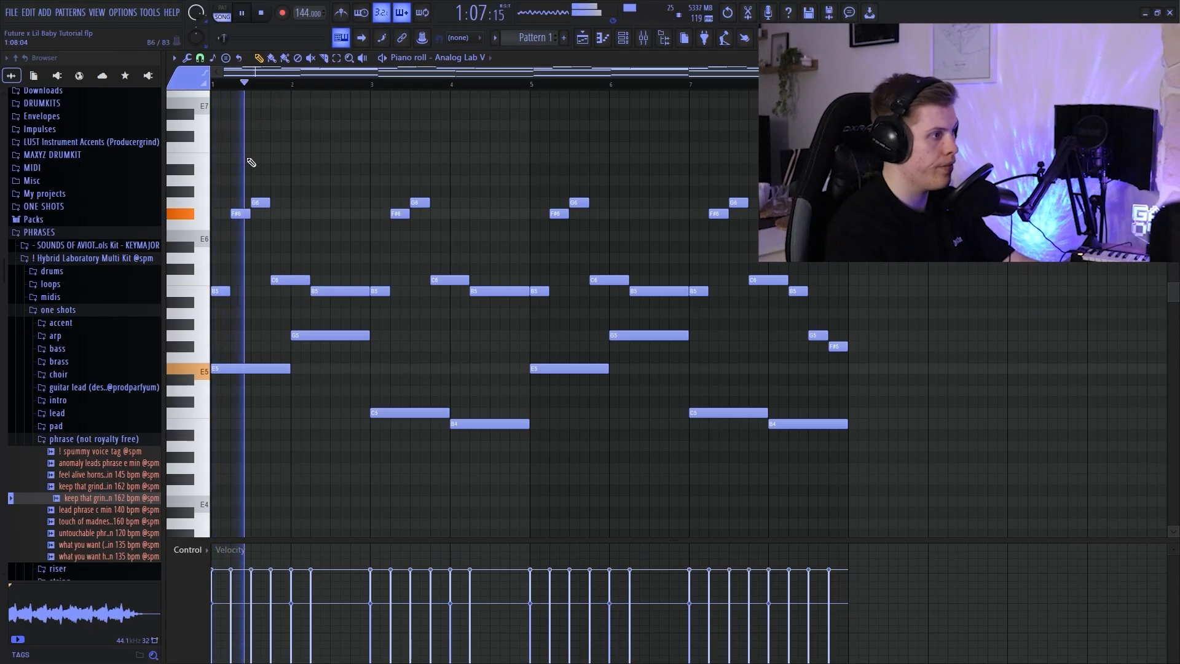
key("space")
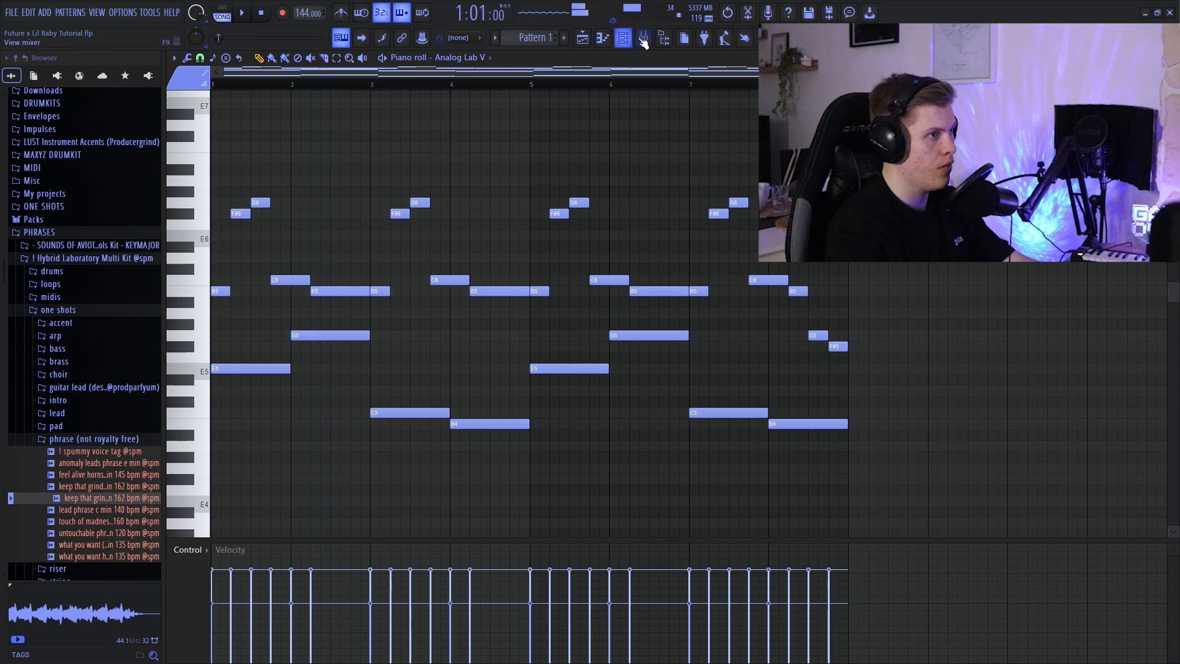
Cut the lows and highs of MELO 1 with Fruity parametric EQ 2 from the 20Hz + 18kHz cut preset, and adjust the ValhallaVintageVerb mix.
left_click(643, 38)
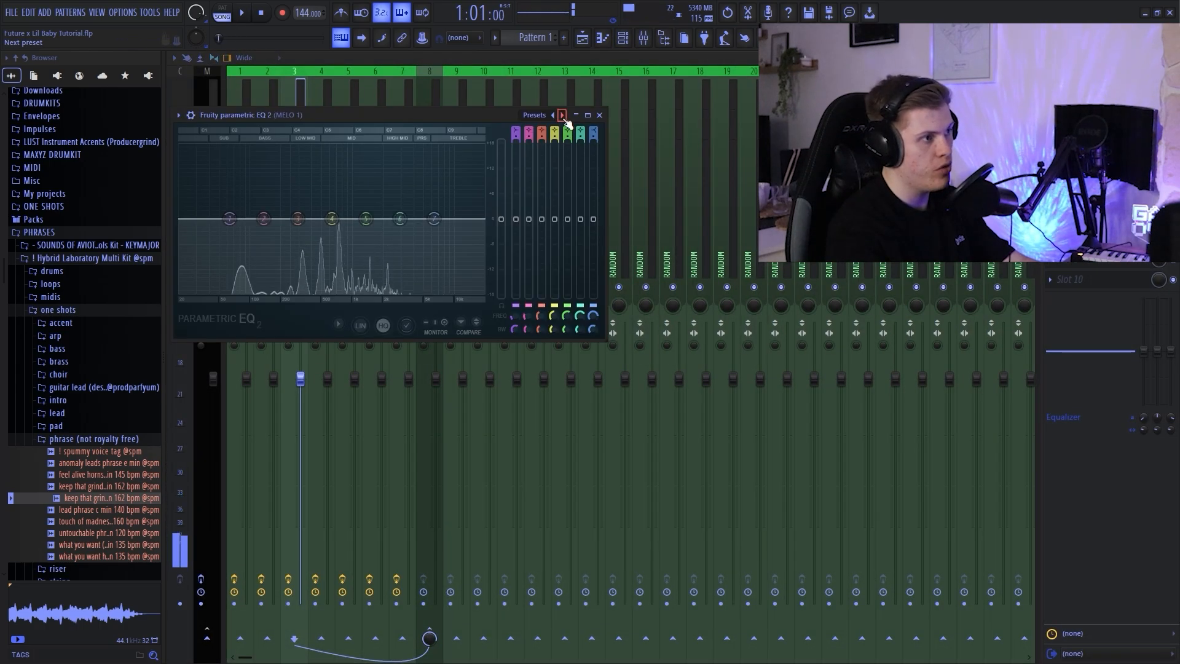
left_click_drag(189, 227, 232, 219)
key("space")
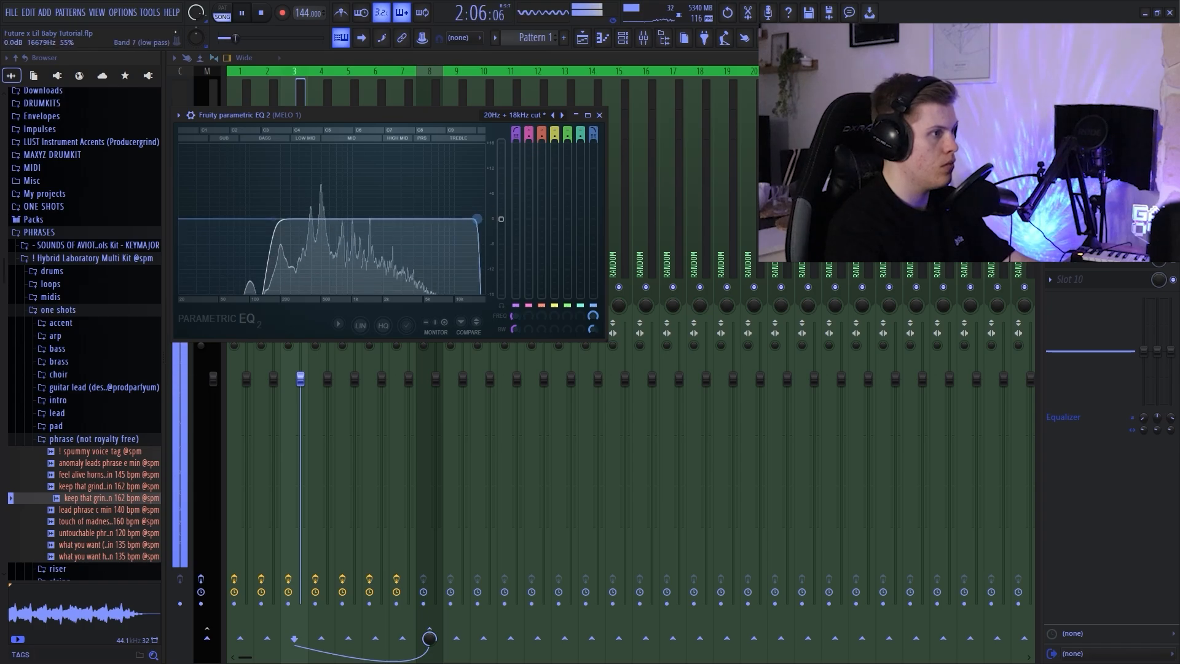
left_click_drag(479, 219, 394, 218)
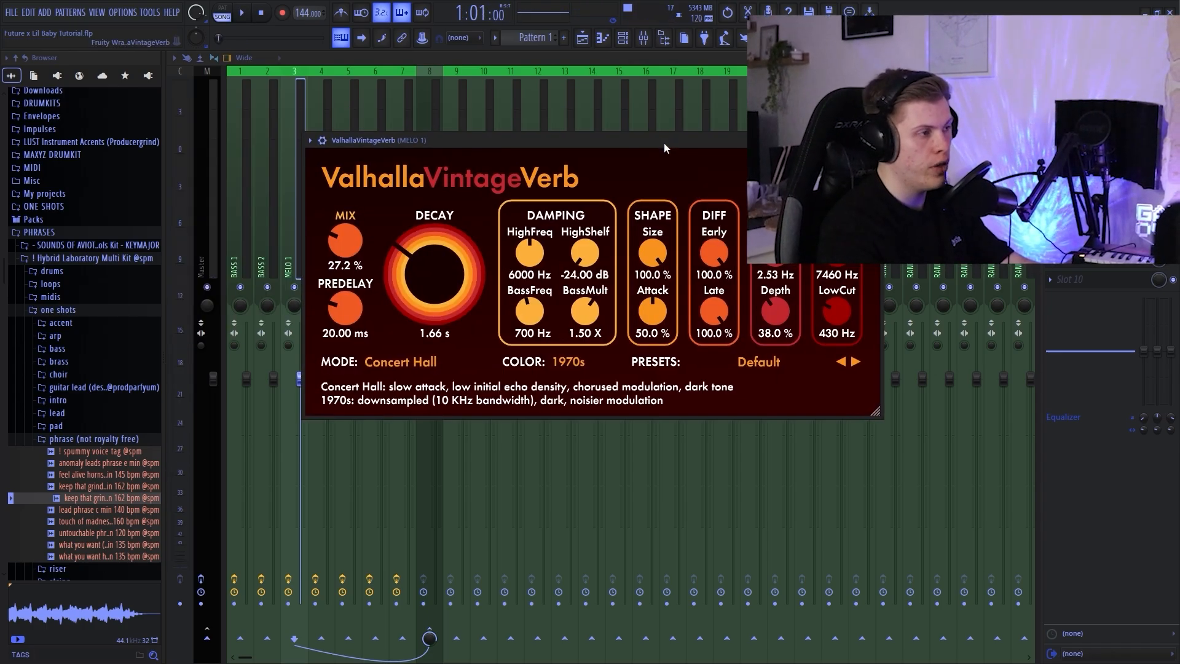
left_click_drag(353, 250, 342, 250)
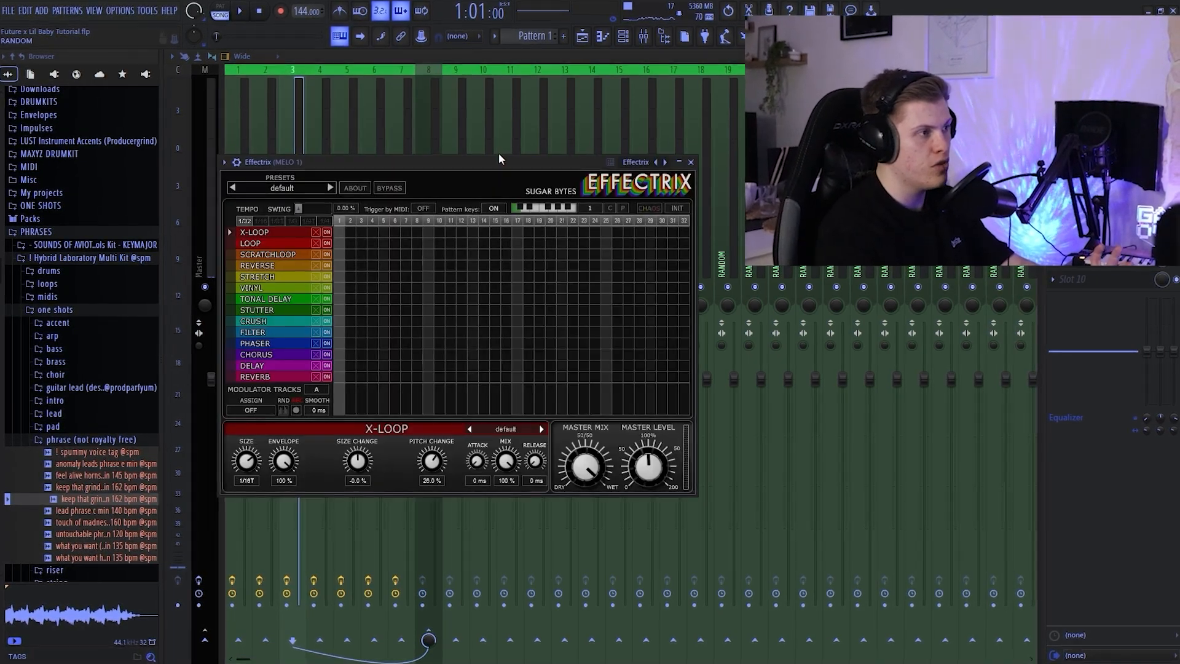
In Effectrix at 1/8 tempo, place Phaser on steps 5 to 8 and Stutter on steps 13 and 14, and adjust the Reverse effect.
left_click_drag(500, 156, 517, 152)
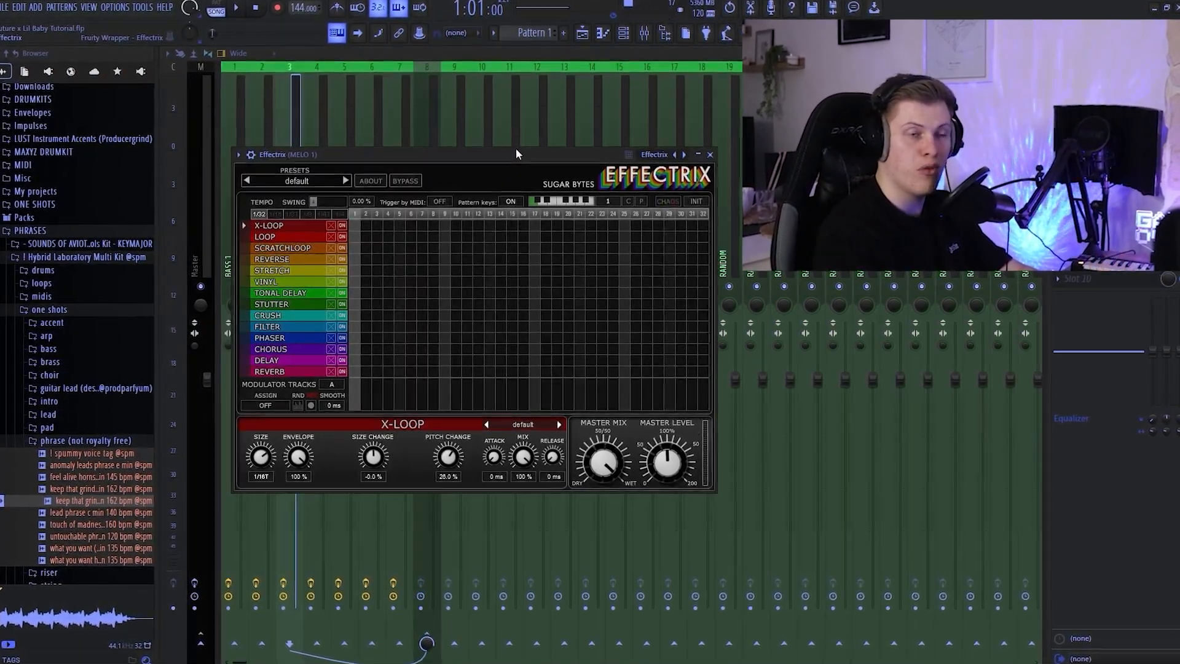
mouse_move(426, 154)
left_mouse_down()
mouse_move(467, 158)
mouse_move(433, 158)
left_mouse_up()
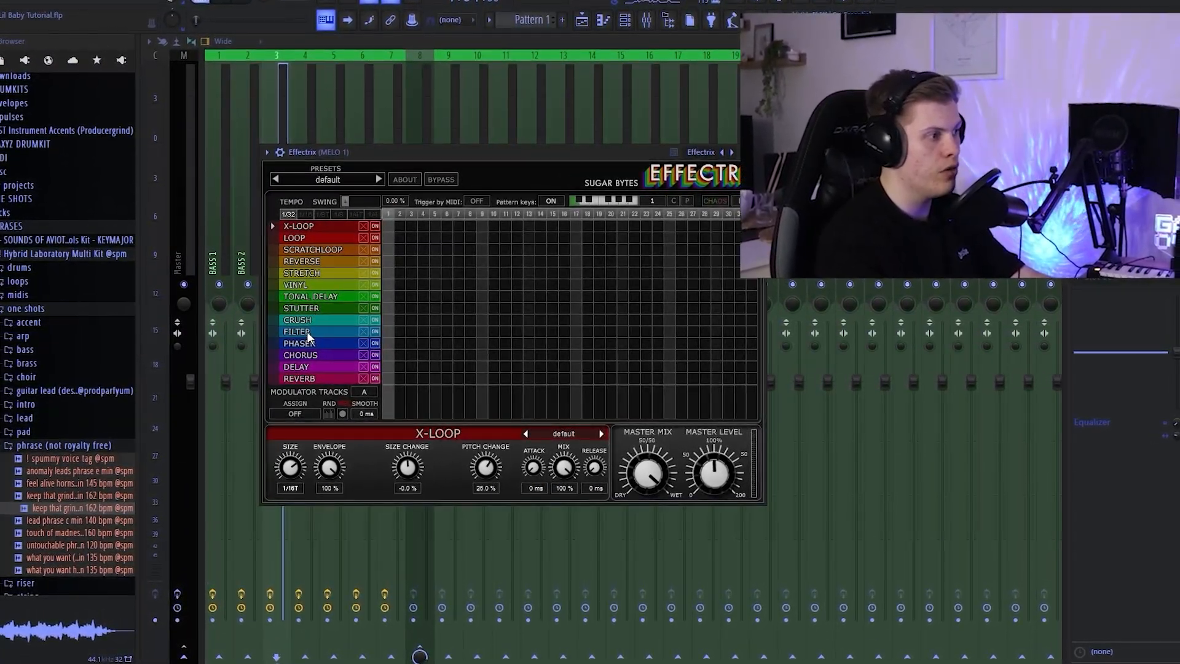
left_click_drag(498, 156, 504, 153)
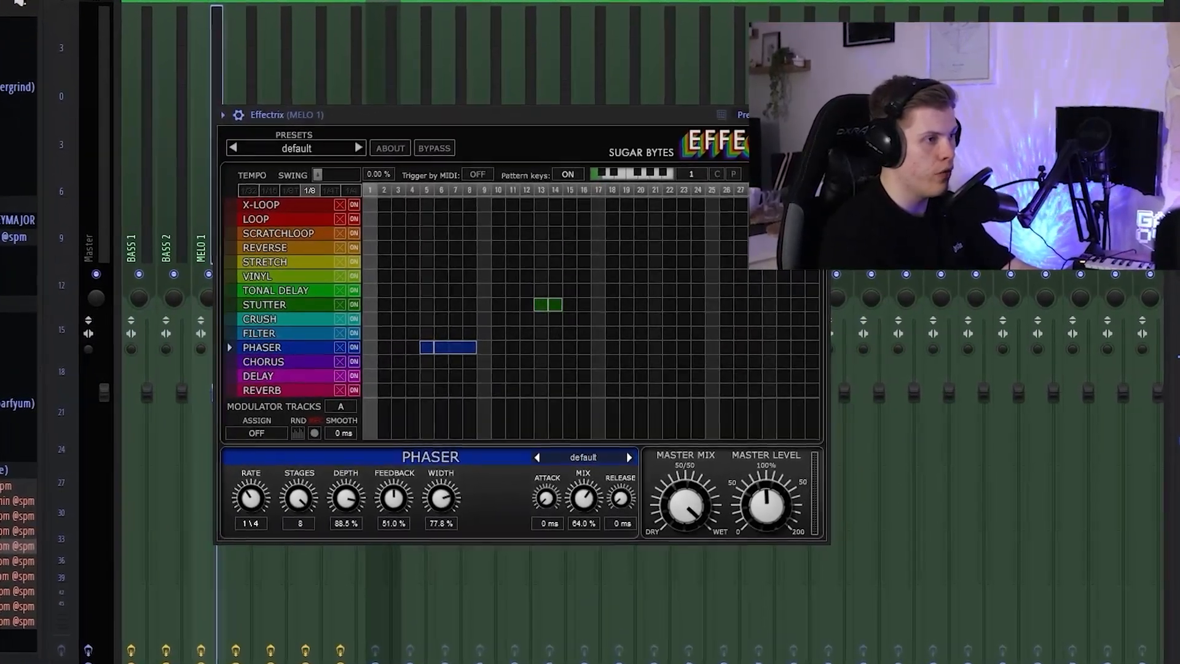
left_click(258, 249)
left_click_drag(588, 509, 585, 515)
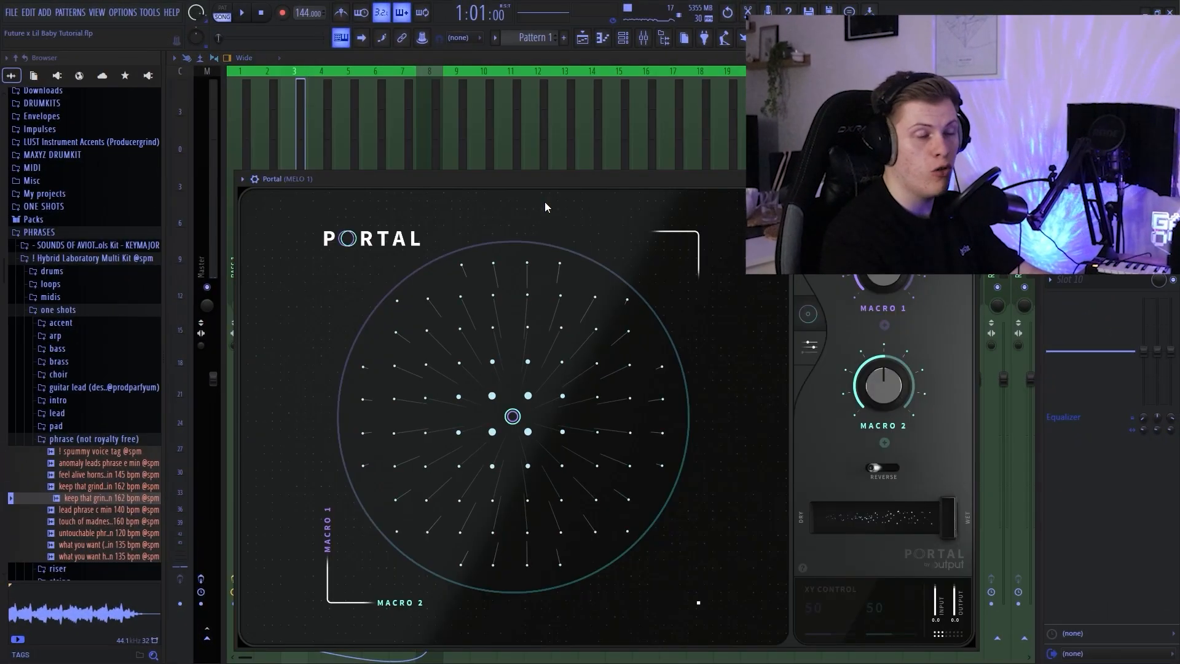
Load the Music preset in Portal on MELO 1 with dry/wet at 30, and browse the other preset banks.
left_click_drag(524, 183, 514, 137)
left_click(876, 161)
left_click_drag(861, 131, 870, 122)
scroll(403, 374, "down", 10)
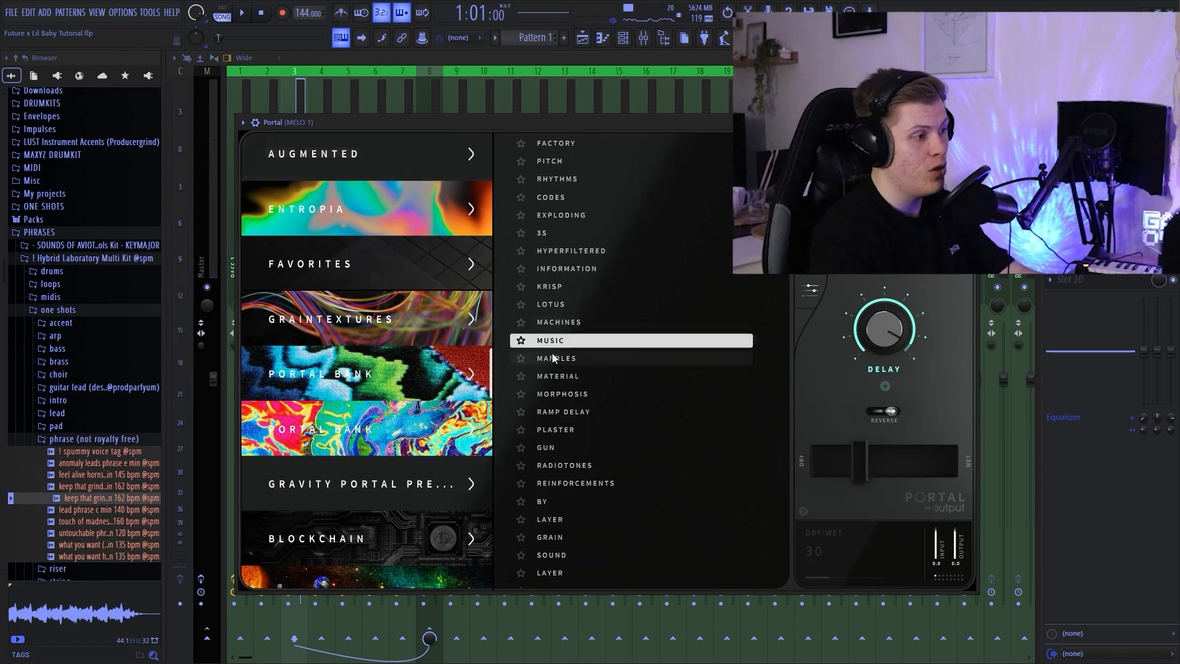
scroll(397, 338, "down", 3)
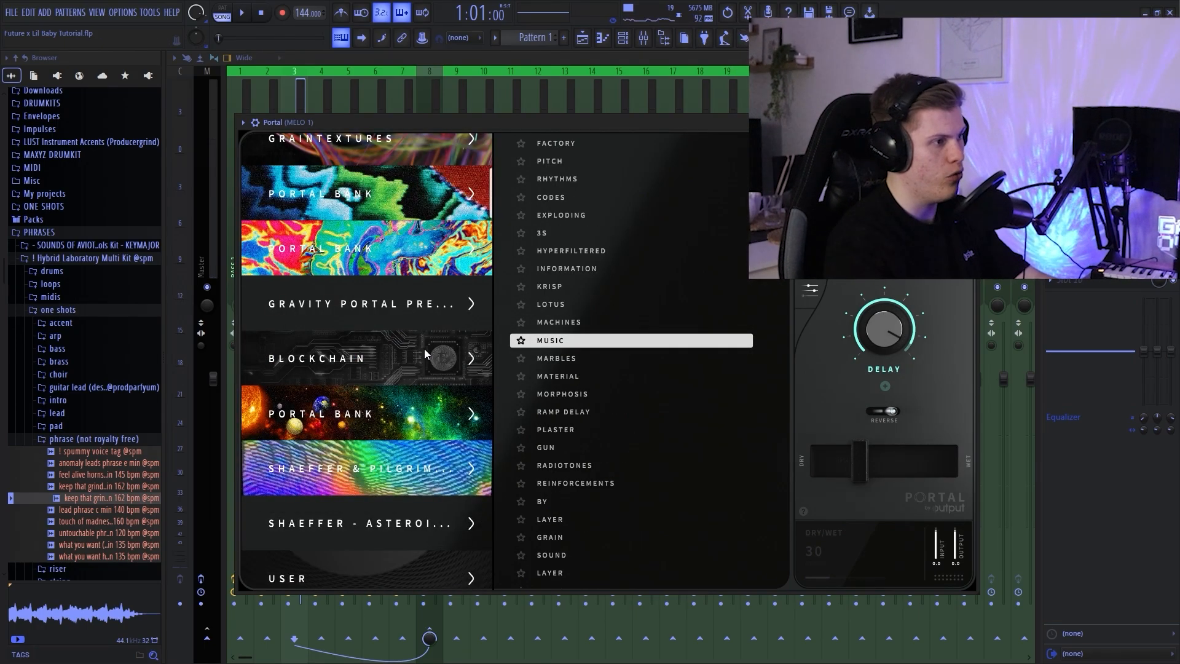
Play back the melody to hear Portal's Music preset.
left_click_drag(514, 125, 452, 123)
key("space")
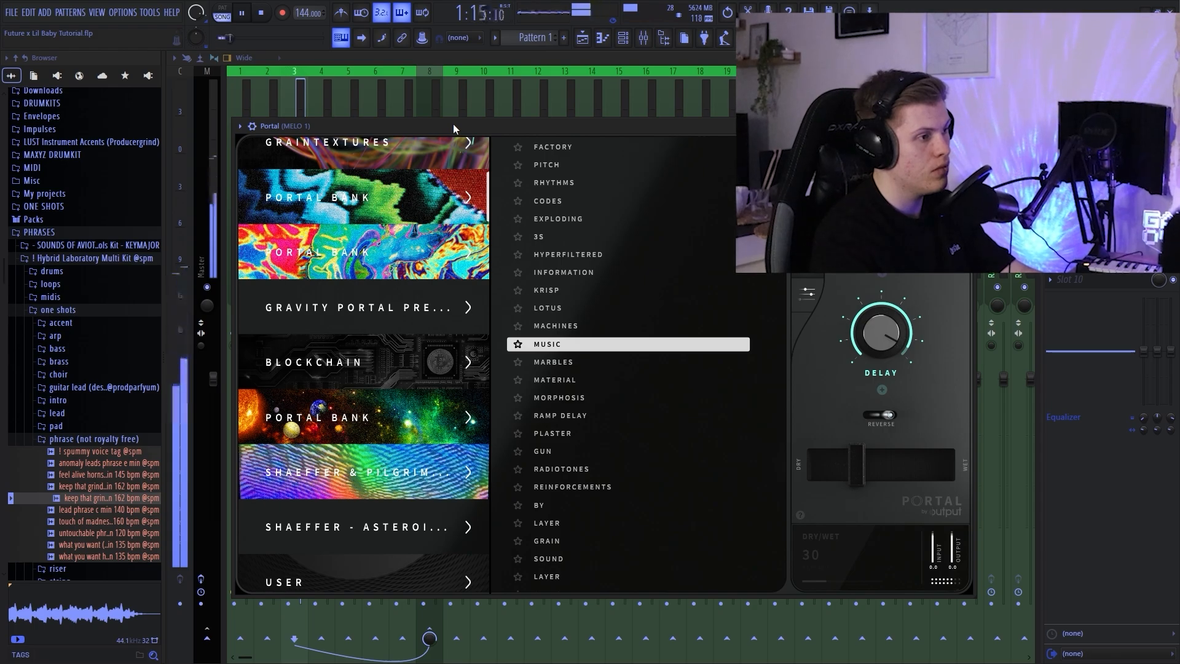
key("space")
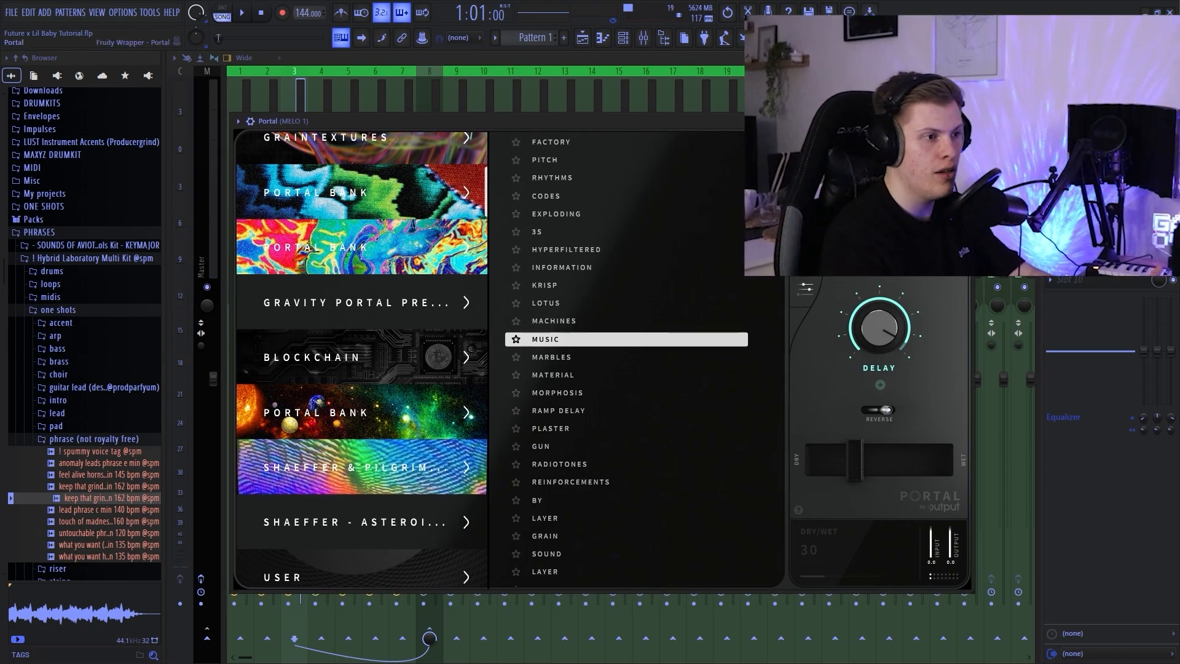
Automate Portal's master dry/wet on MELO 1 and repeat the two-bar automation clip across all eight bars on Track 2.
left_click_drag(853, 461, 857, 459)
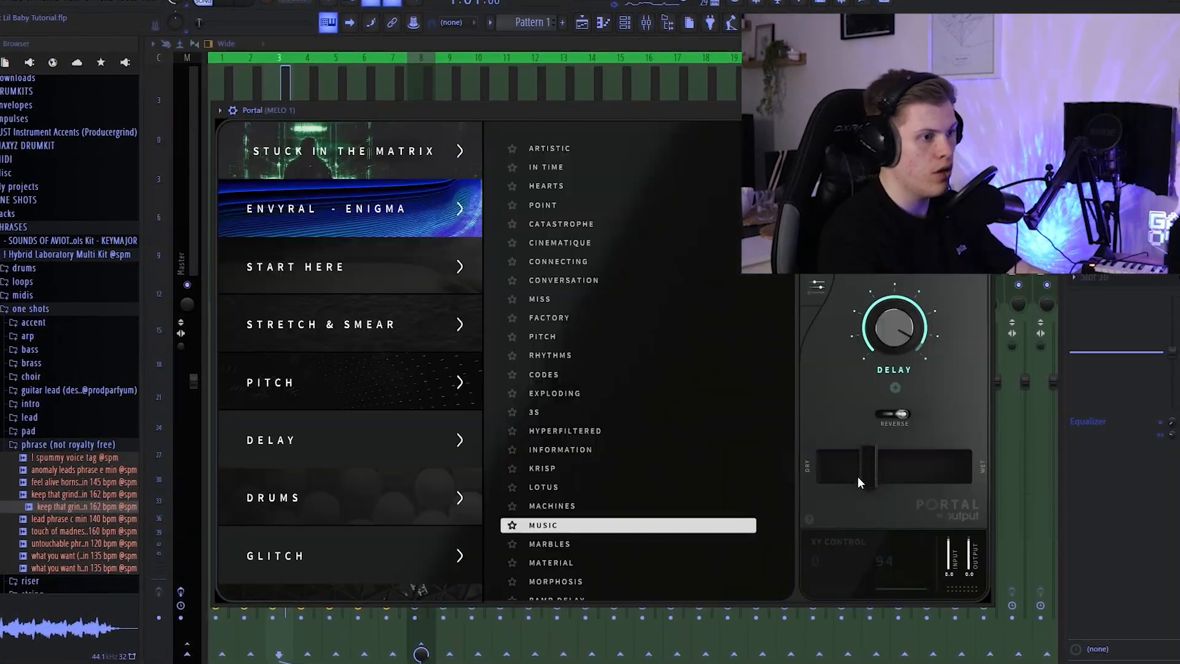
mouse_move(857, 477)
left_mouse_down()
mouse_move(968, 467)
mouse_move(867, 474)
left_mouse_up()
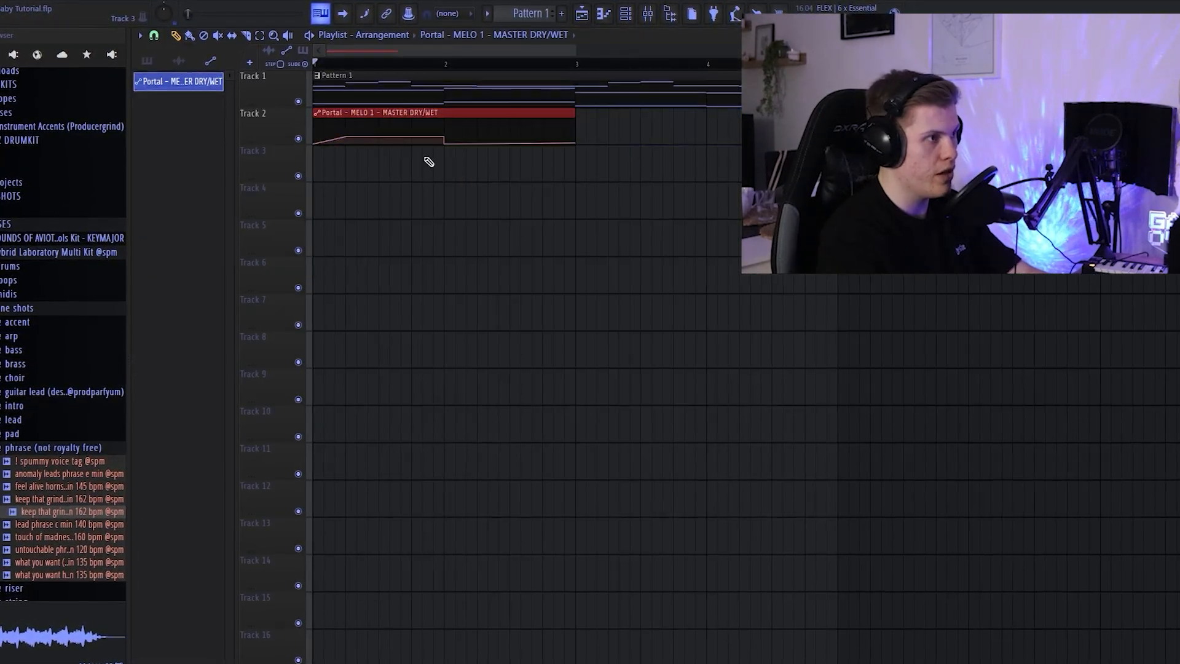
key("ctrl+b")
scroll(514, 191, "down", 4)
key("ctrl+b")
key("ctrl+b")
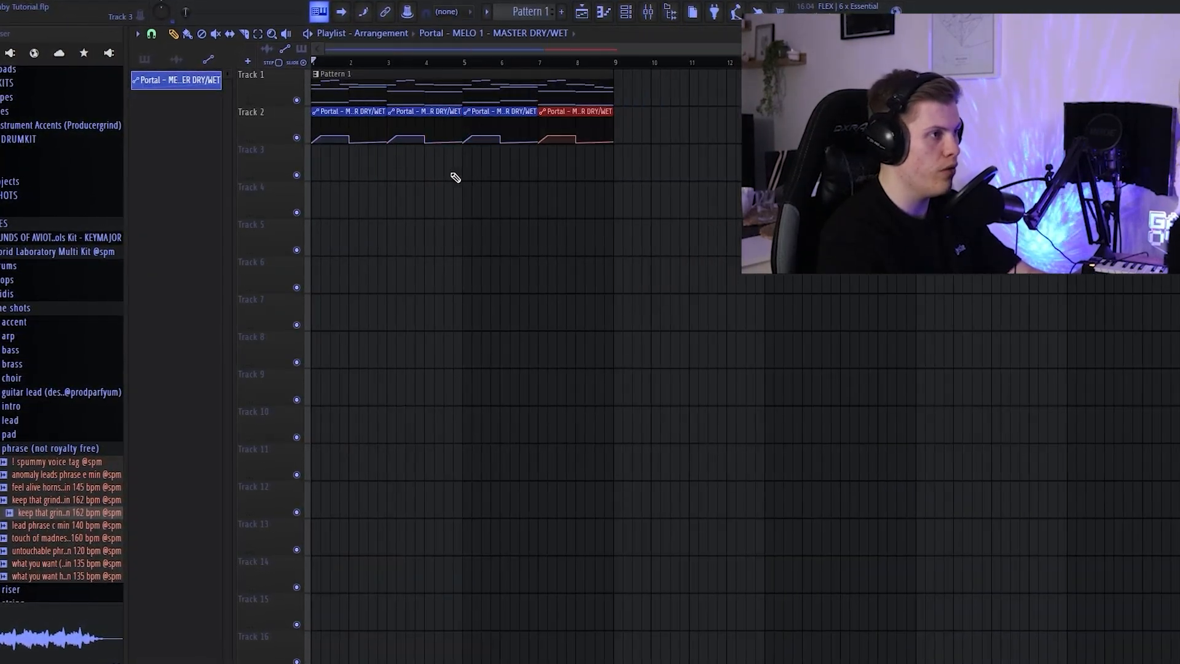
Play back the arrangement to hear the Portal dry/wet automation.
scroll(340, 72, "up", 2)
scroll(339, 72, "up", 2)
left_click(358, 62)
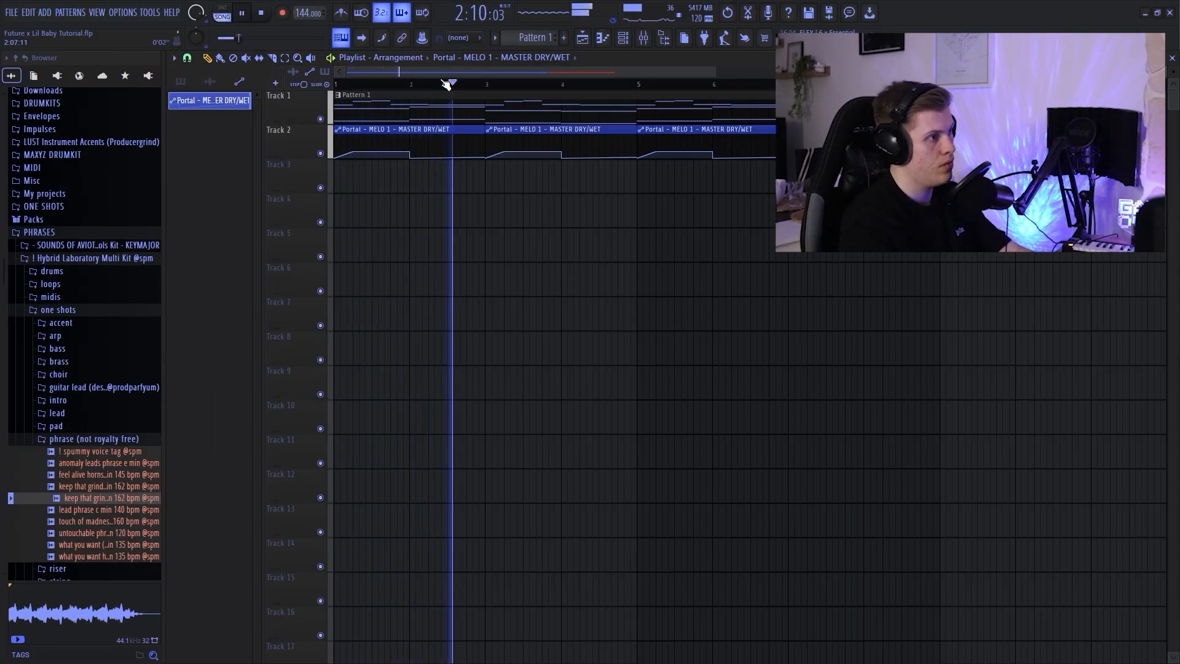
key("space")
Consolidate the pattern and automation clips into one audio clip and open that clip's settings.
key("ctrl+a")
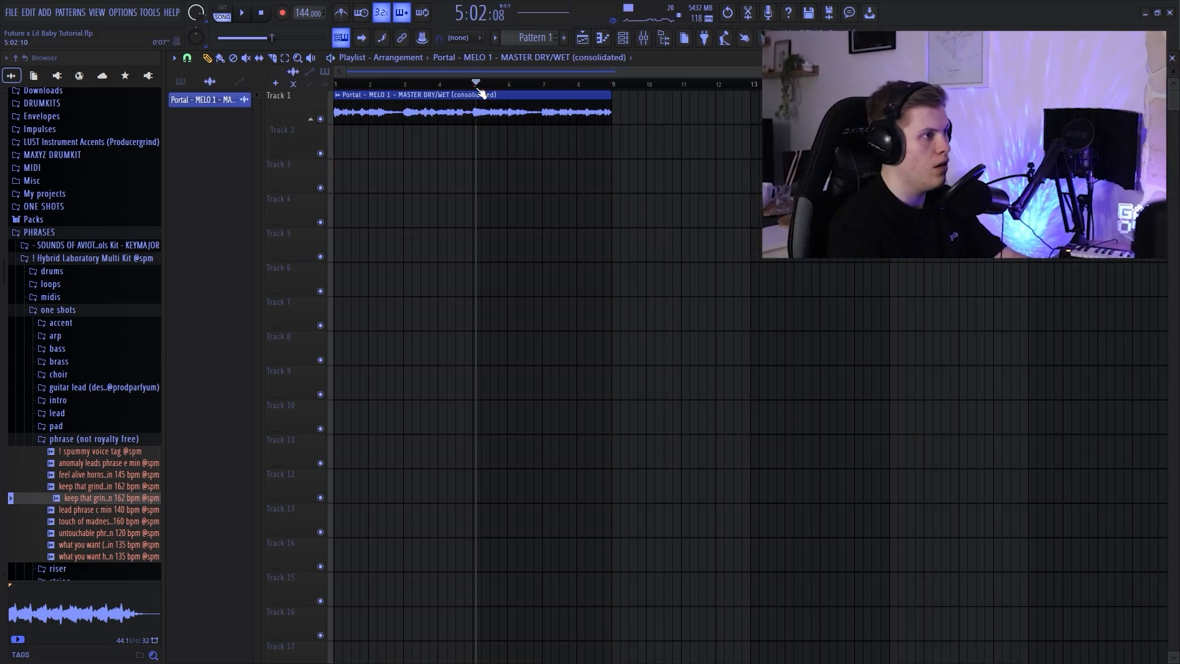
key("space")
scroll(377, 92, "up", 4)
double_click(419, 117)
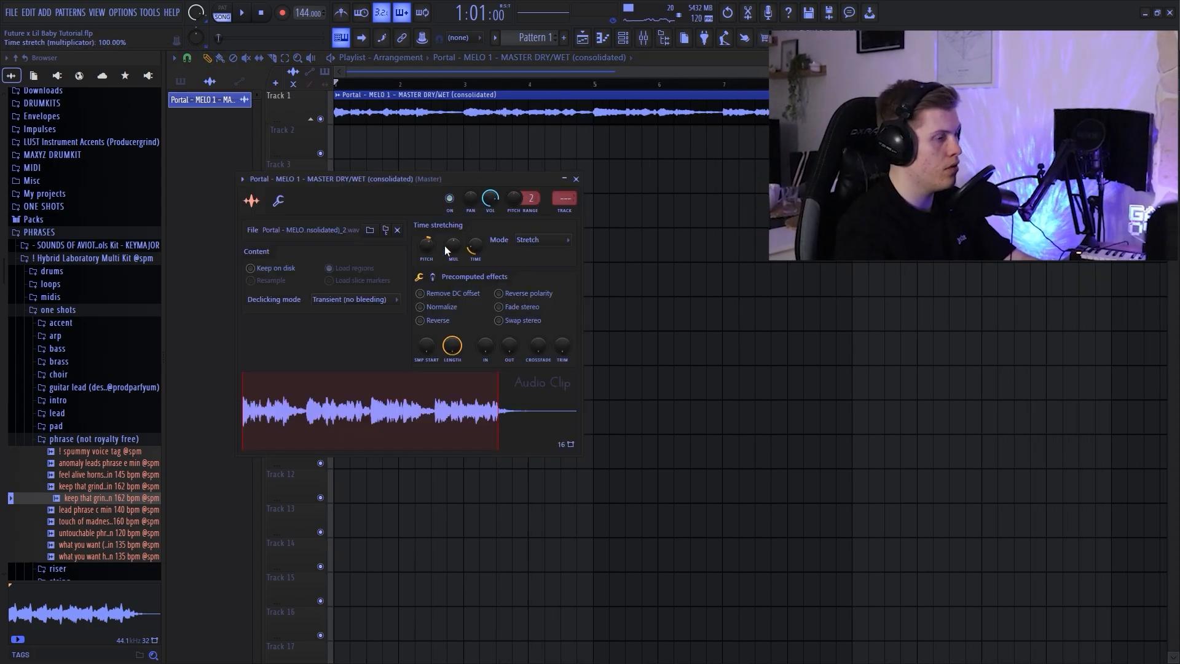
Play back the consolidated melody clip and review its clip settings.
left_click(576, 178)
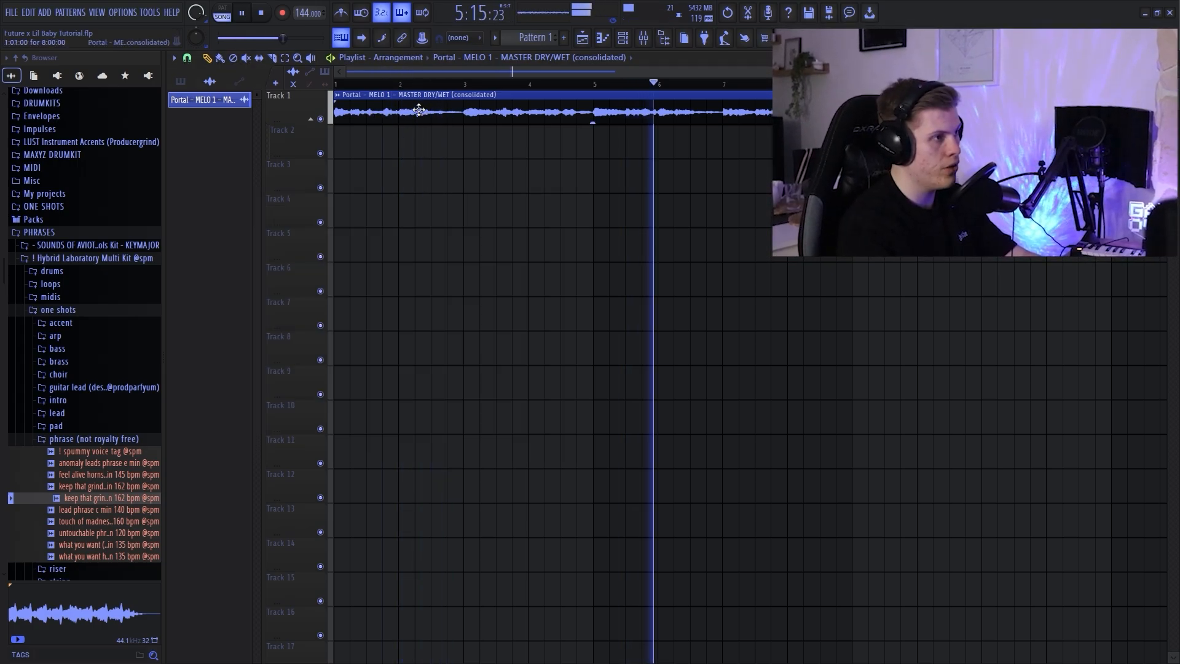
key("space")
double_click(419, 112)
left_click(576, 179)
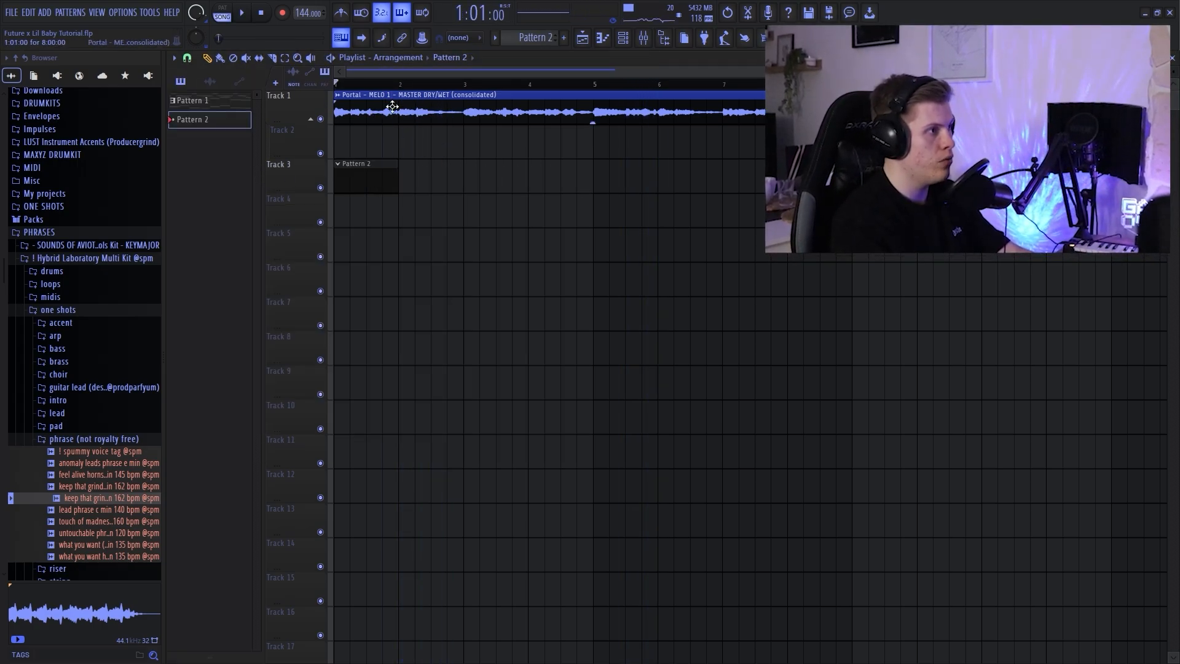
Complete Pattern 2's Keyscape bass line after the four-bar F#2 note with D2 on bars 5–6 and C2 on bars 7–8.
left_click(633, 44)
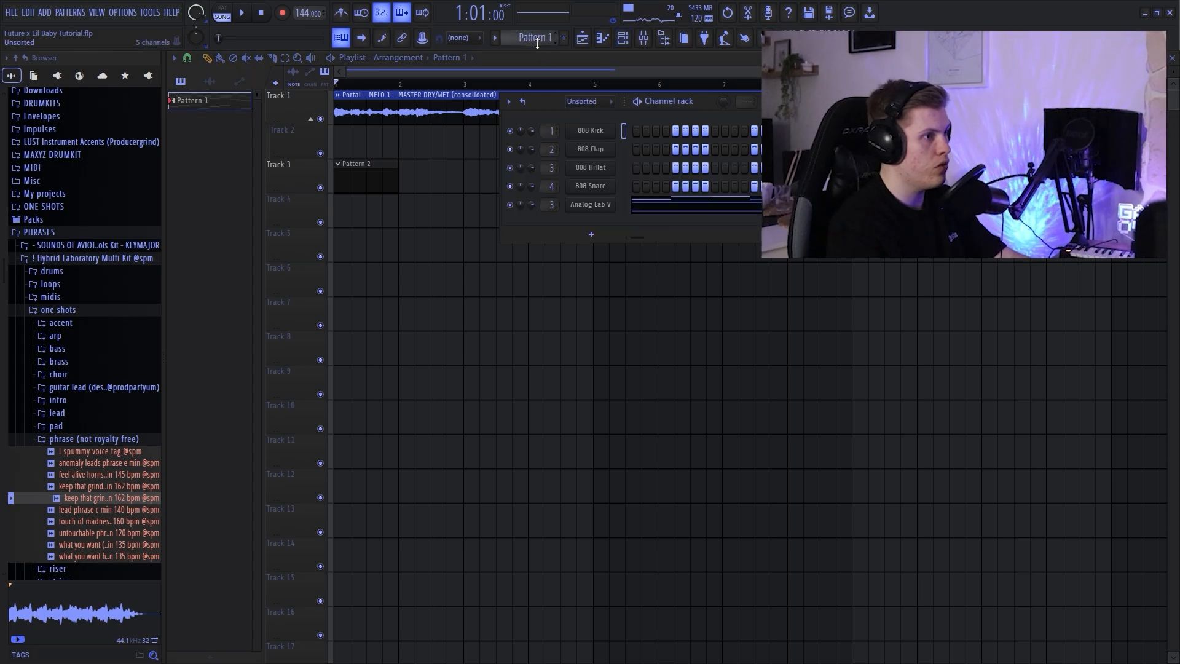
key("F7")
key("space")
scroll(393, 369, "down", 5)
left_click(543, 400)
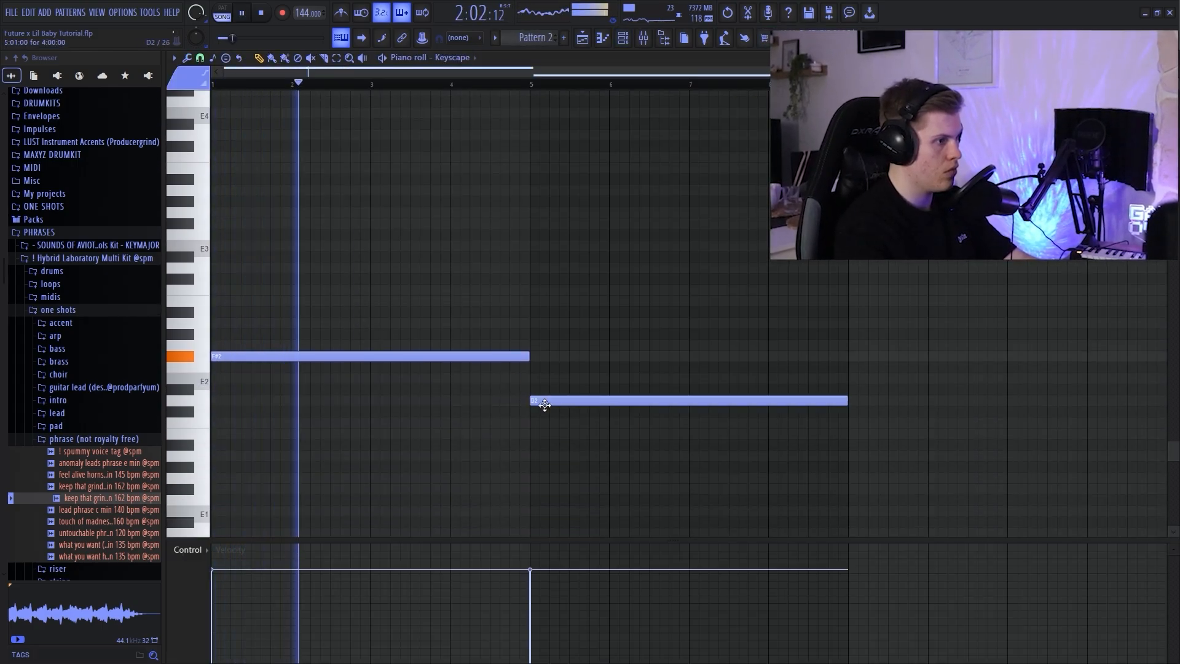
left_click_drag(845, 400, 689, 401)
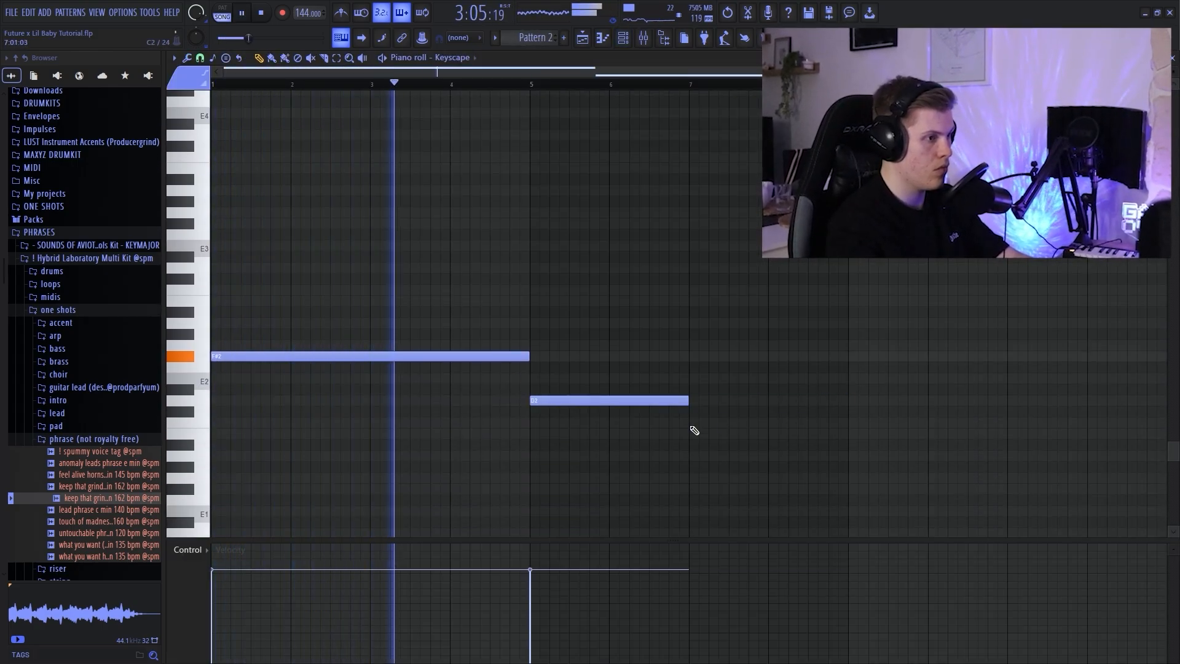
left_click(693, 423)
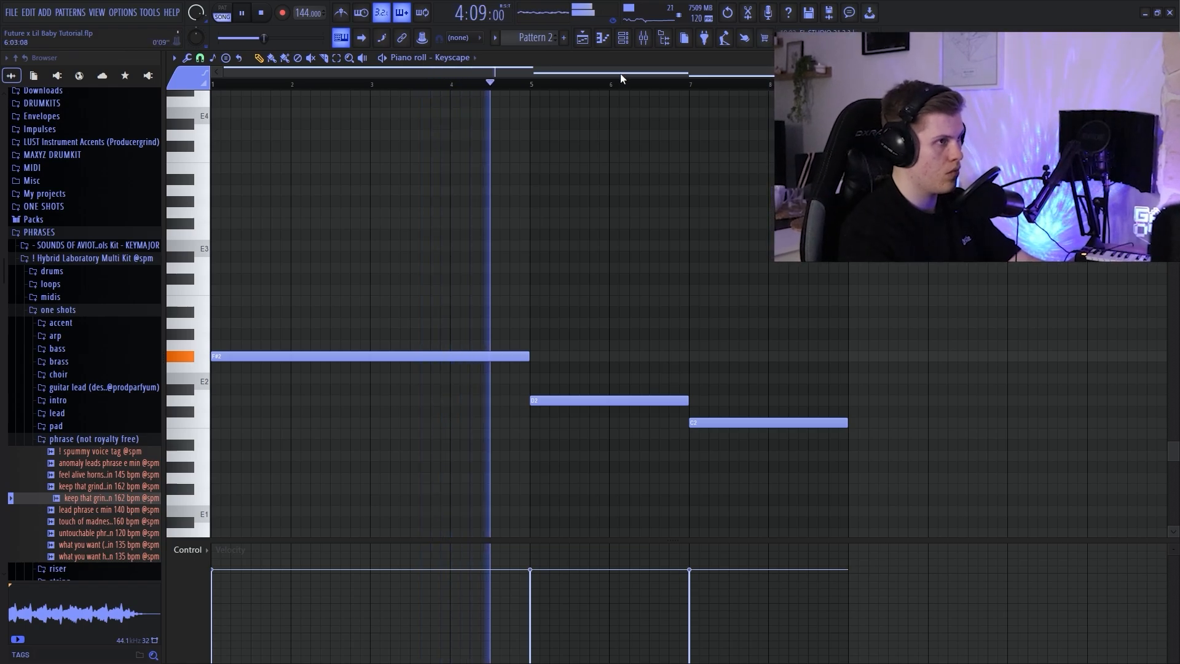
Lower the BASS 1 volume in the mixer and route the consolidated melody clip to mixer insert 3.
left_click(642, 39)
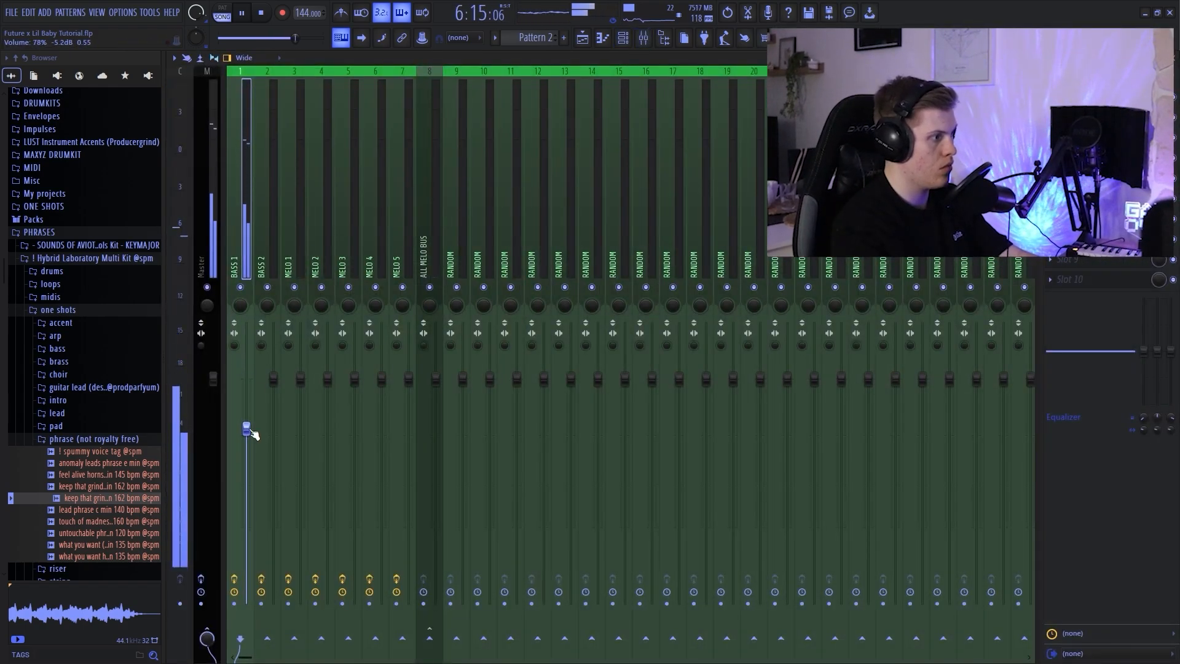
key("Escape")
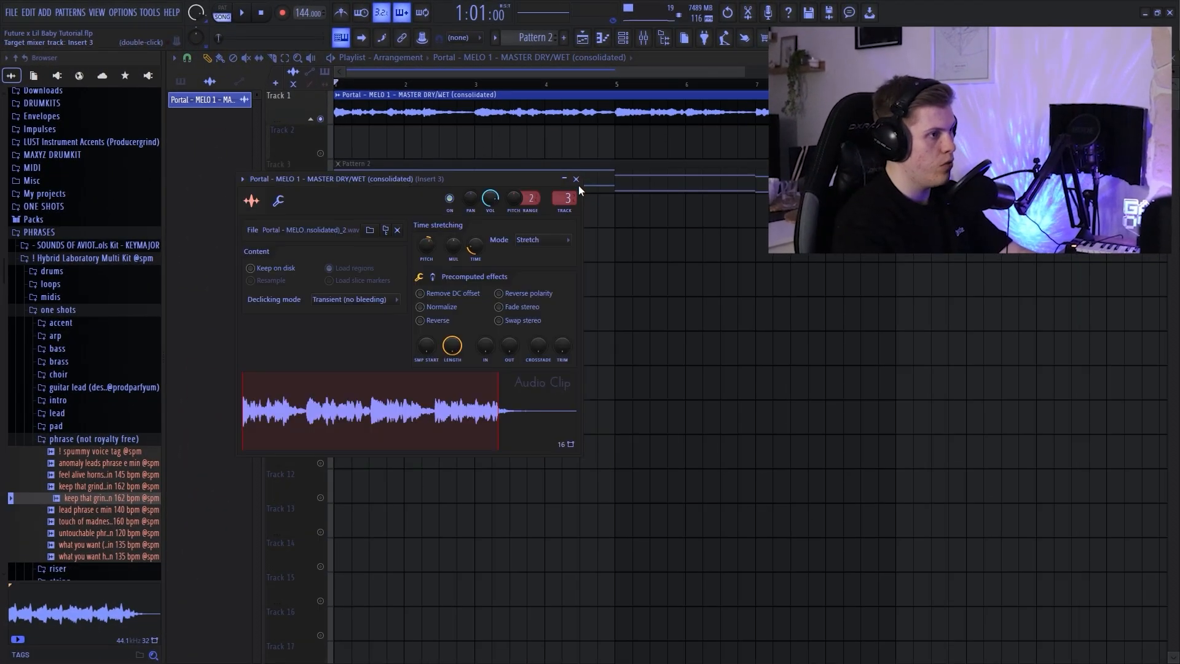
left_click(577, 179)
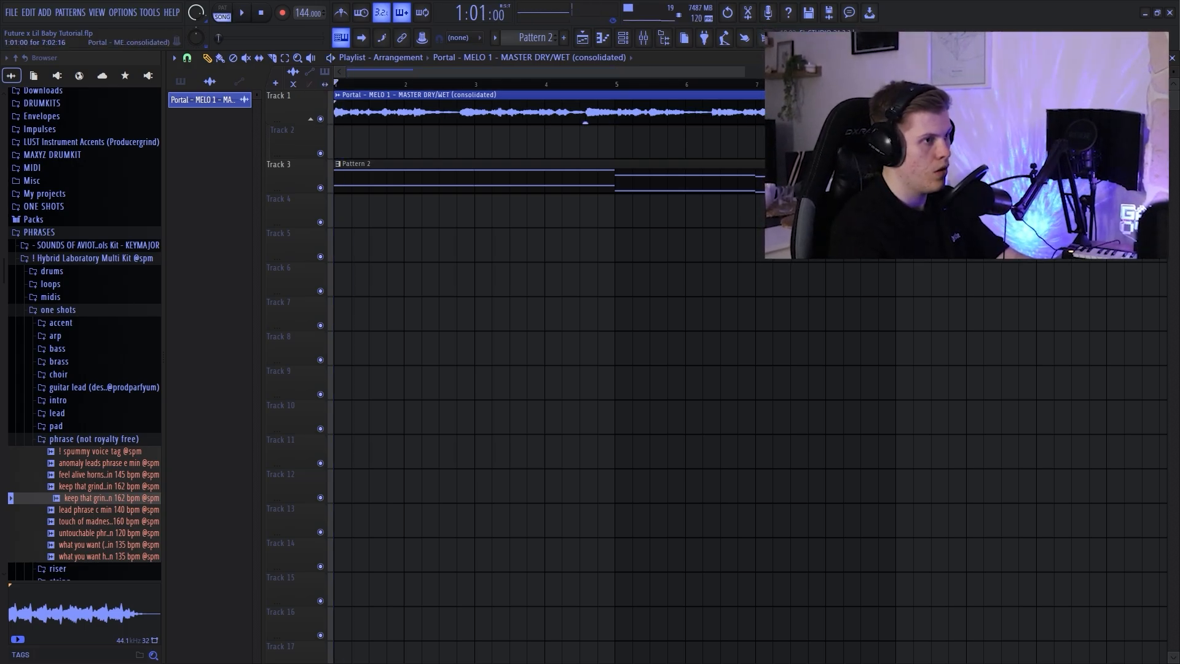
Copy the melody clip to a soloed Track 2 as a unique clip and time-stretch the copy down to two bars.
left_click_drag(563, 121, 506, 146)
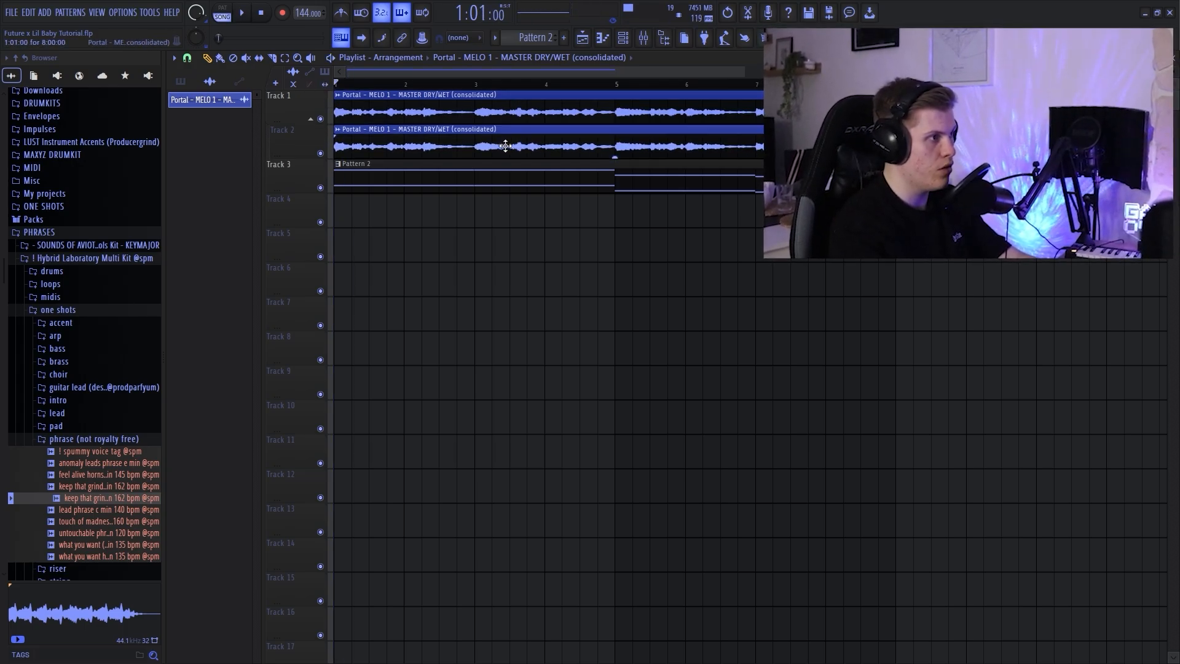
left_click(322, 153, "ctrl")
left_click_drag(820, 145, 474, 143)
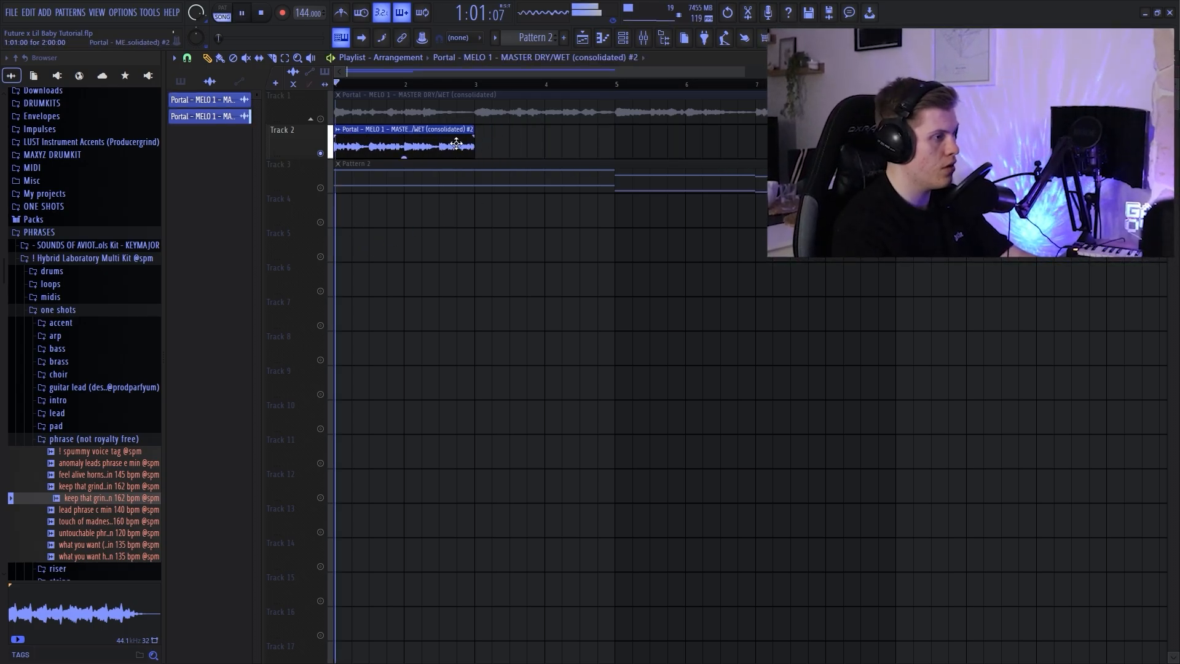
Repeat the two-bar sped-up clip across all eight bars of Track 2 and play it back.
left_click(430, 145, "ctrl")
key("ctrl+b")
key("ctrl+b")
key("ctrl+b")
left_click(622, 206, "ctrl")
key("space")
scroll(634, 184, "down", 2)
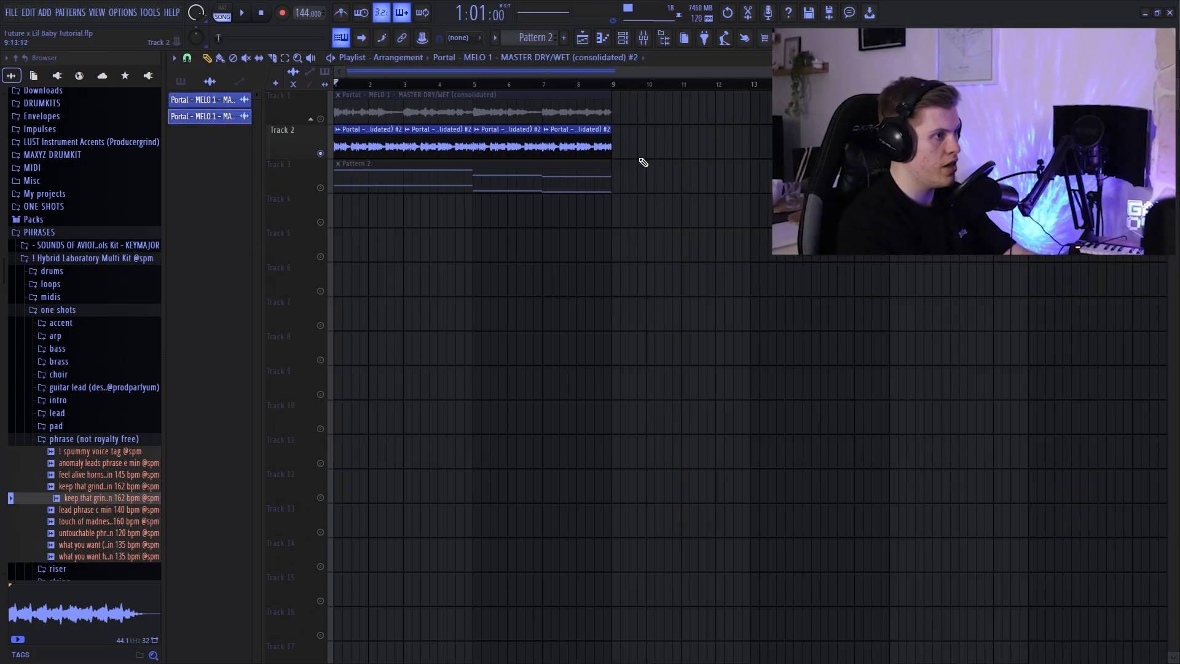
Move the four repeated clips to bar 13 on Track 1 and consolidate them into one audio clip.
left_click_drag(643, 163, 337, 126)
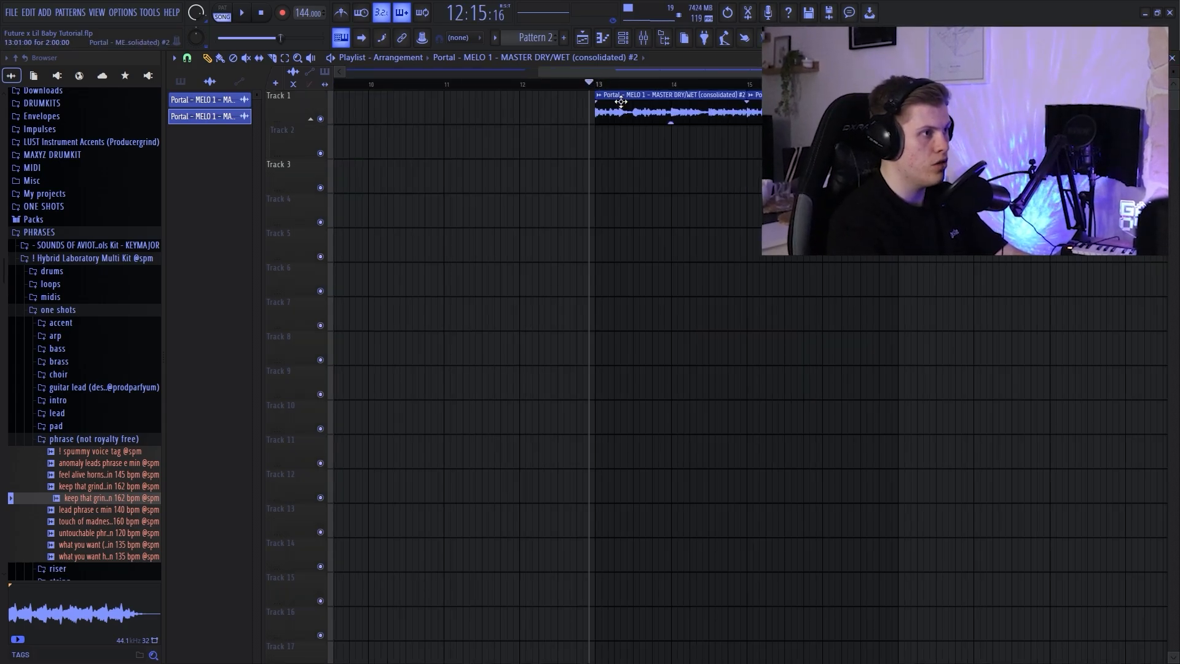
double_click(621, 102)
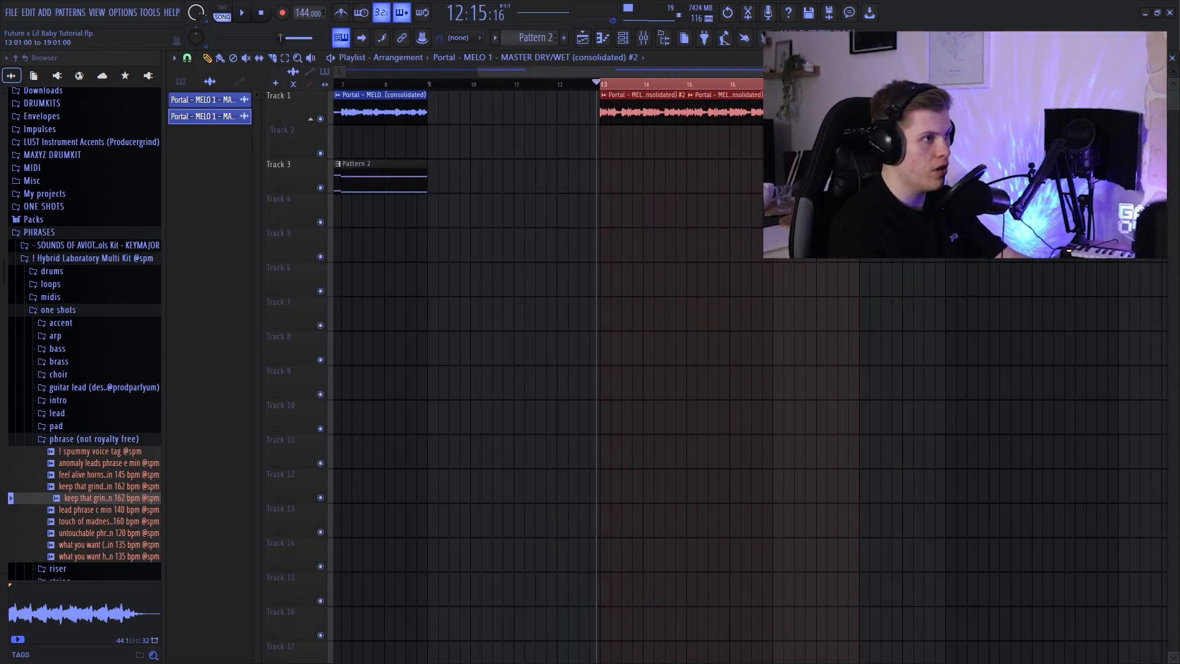
key("space")
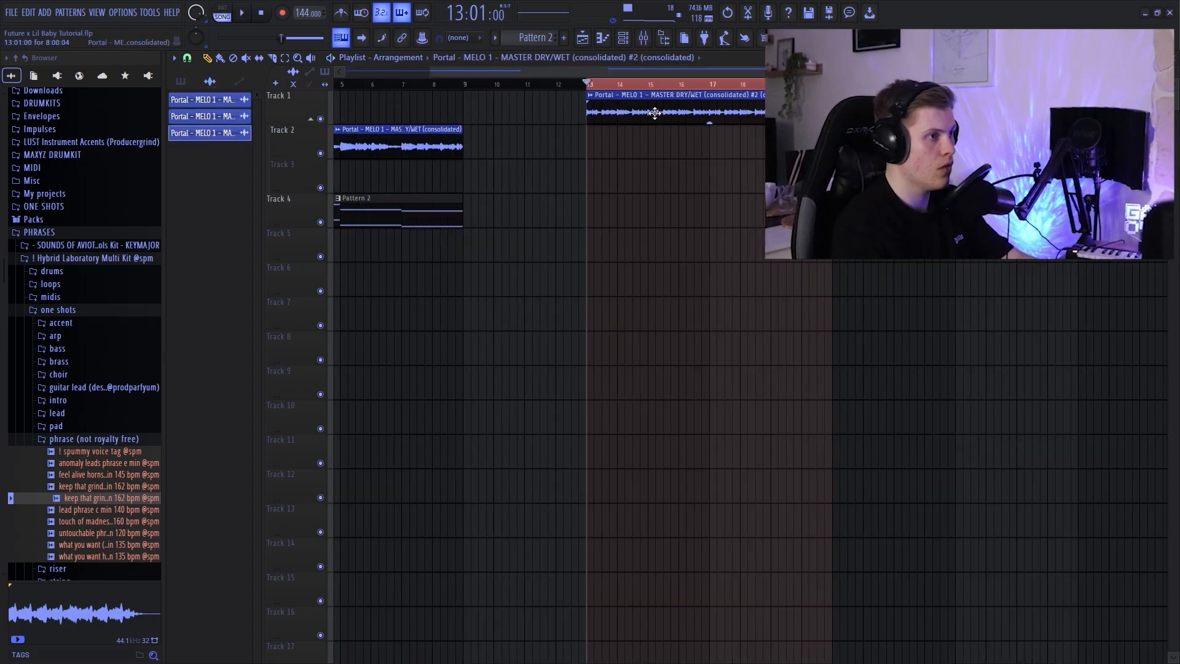
Move the newly consolidated clip to the start of Track 3 and play the arrangement from bar 1.
double_click(621, 104)
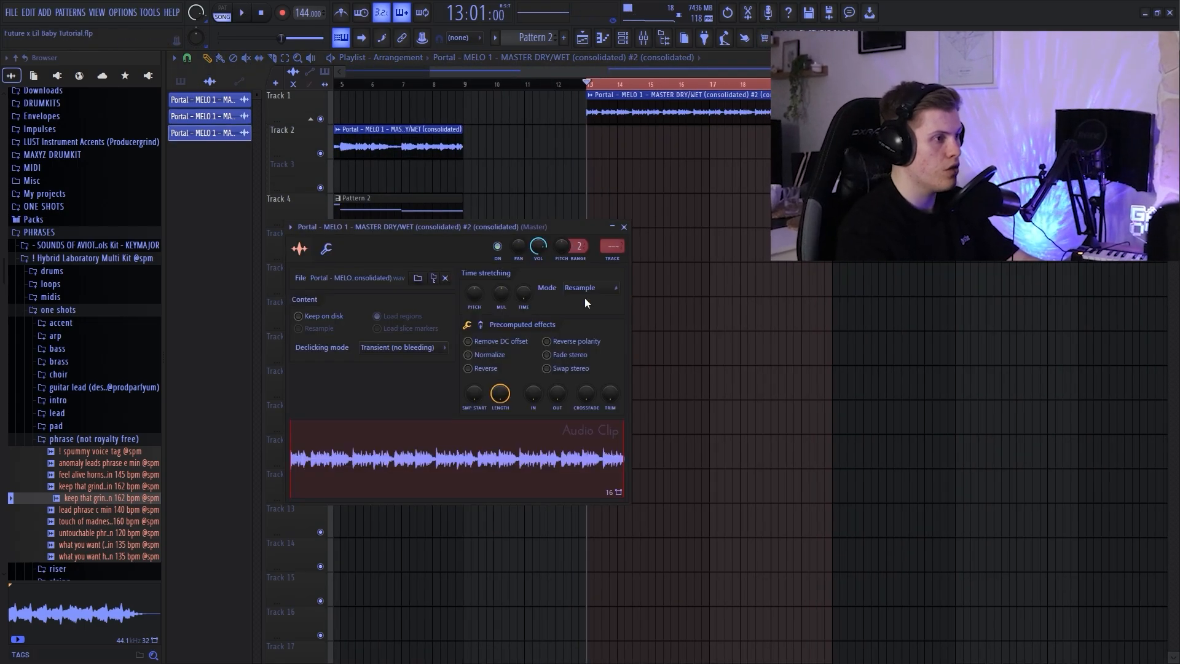
left_click(624, 227)
key("space")
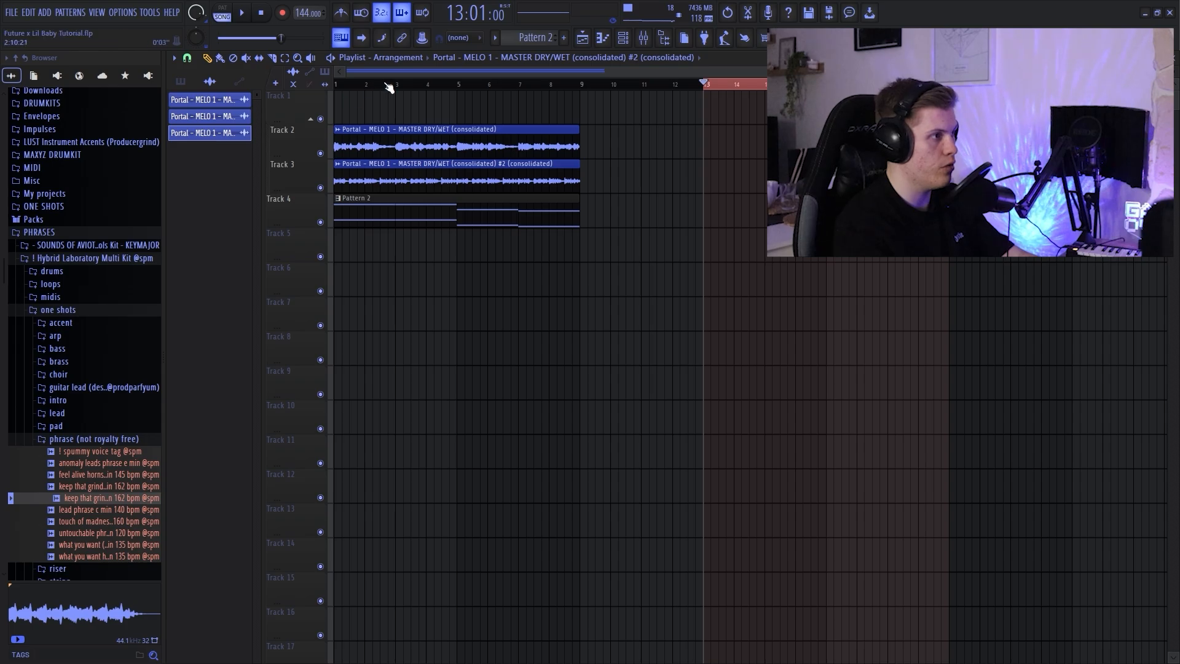
left_click(337, 84)
key("space")
scroll(364, 97, "up", 3)
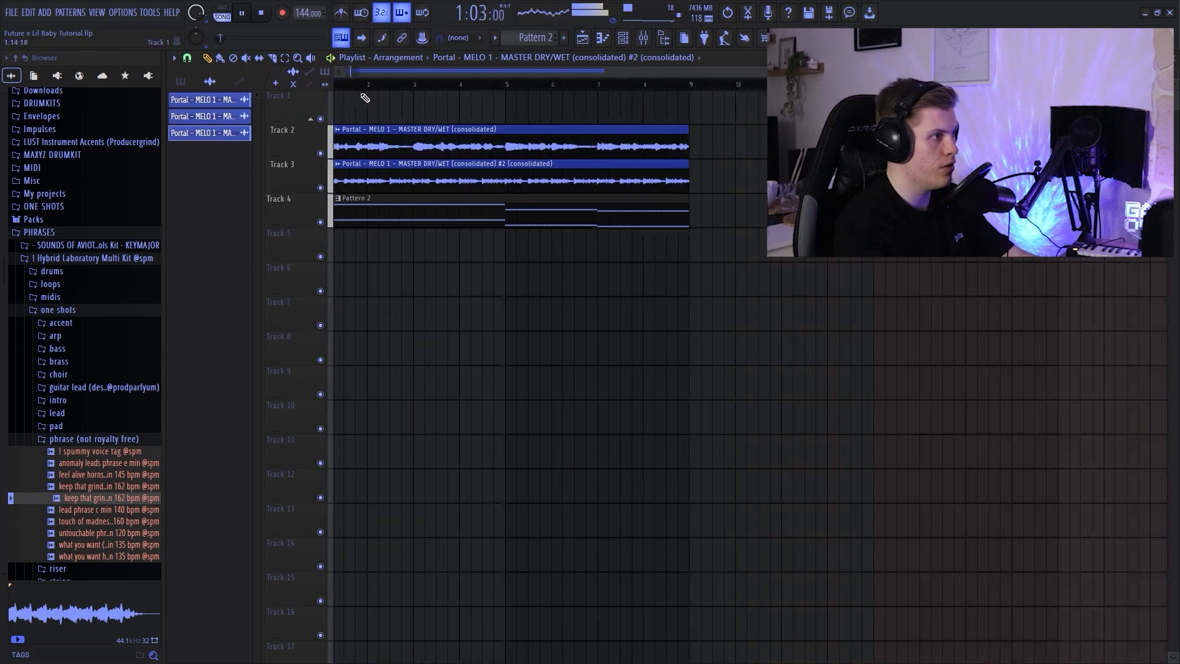
Route the Track 3 clip to MELO 2 and filter its lows and highs with Fruity parametric EQ 2.
double_click(390, 184)
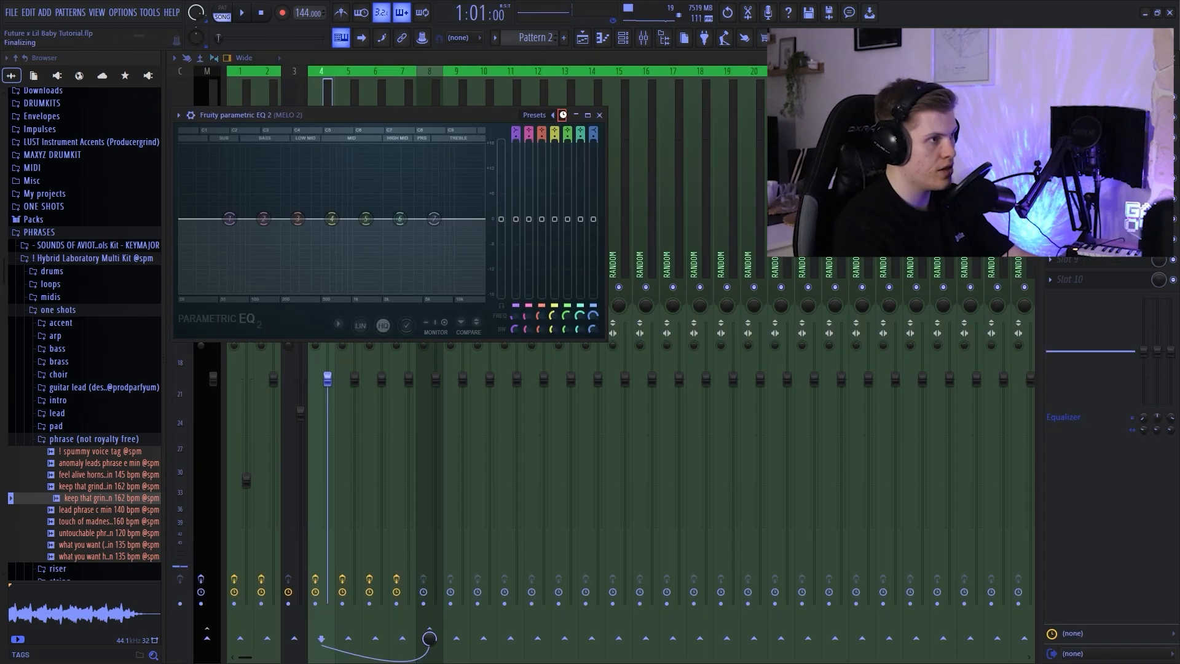
key("space")
left_click_drag(181, 219, 322, 219)
left_click_drag(484, 219, 428, 219)
left_click_drag(322, 220, 330, 220)
left_click(600, 116)
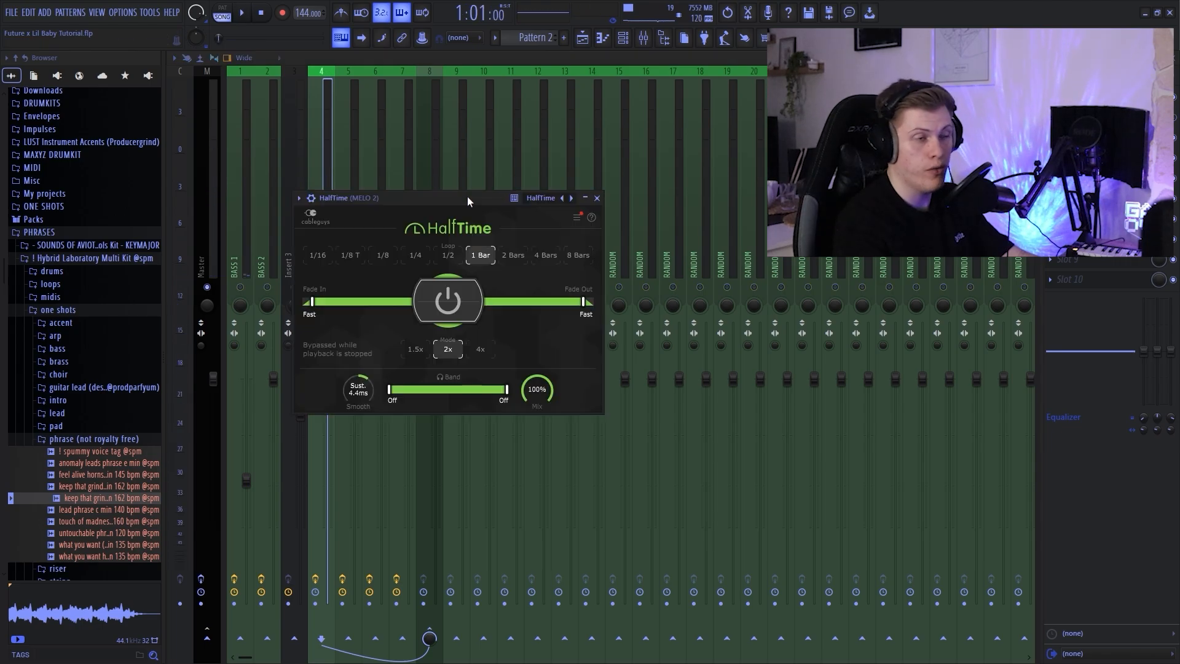
Load HalfTime on MELO 2 with a 1 Bar loop at 2x speed.
left_click_drag(467, 196, 476, 196)
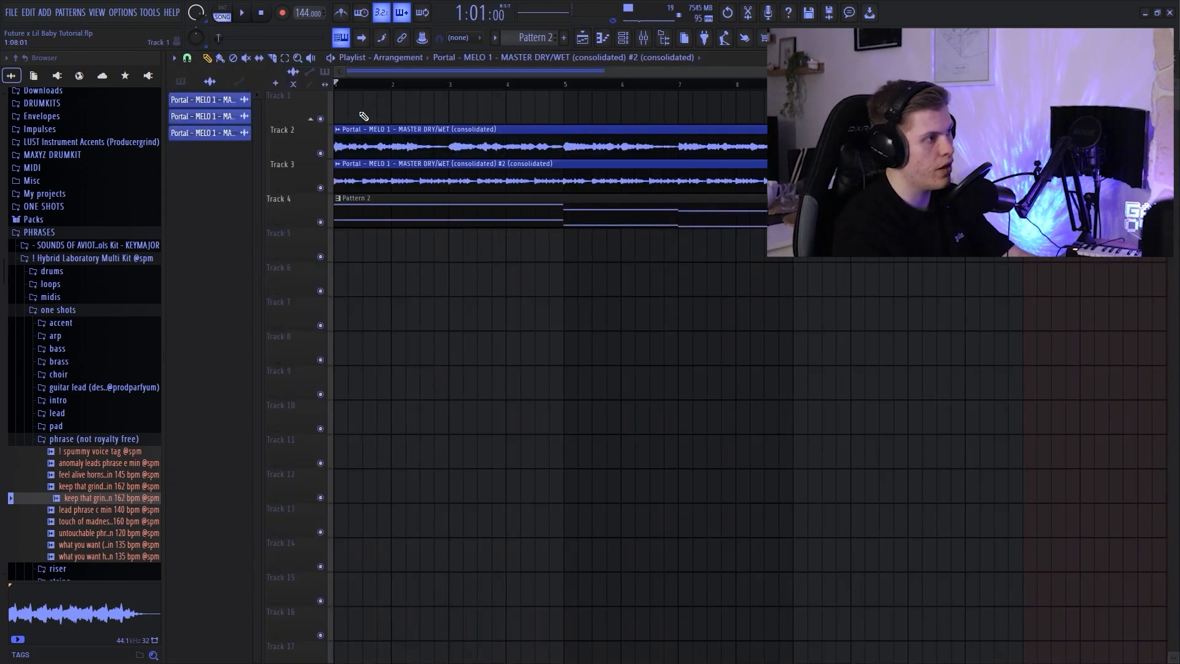
scroll(364, 116, "down", 1)
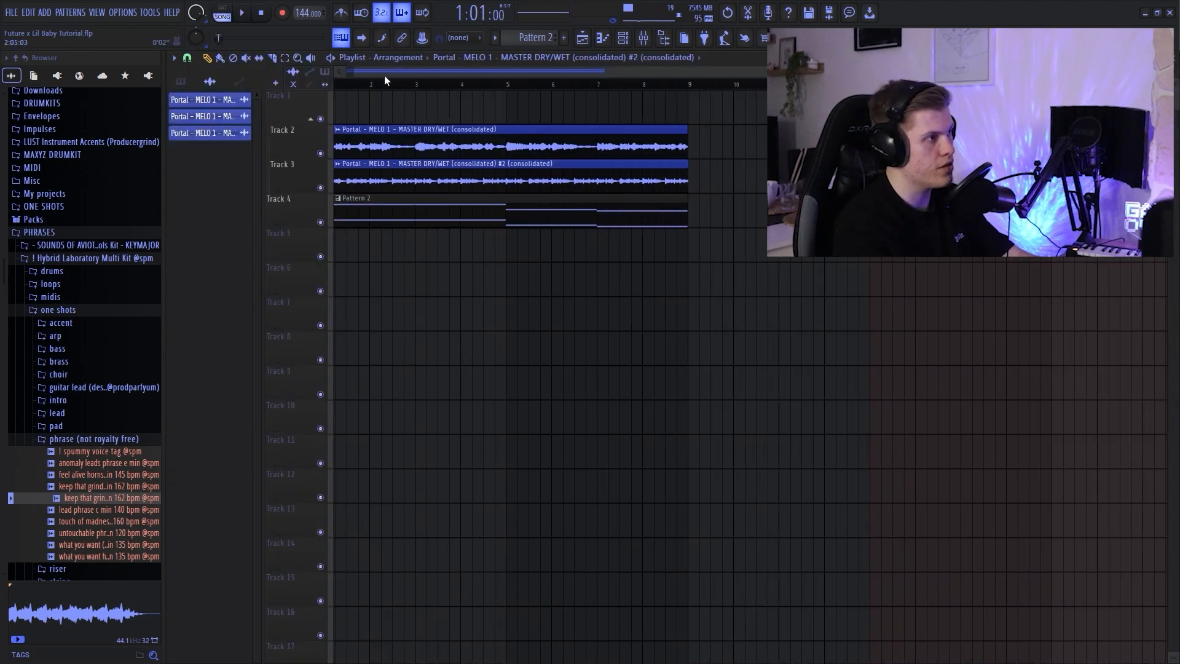
scroll(412, 115, "up", 1)
Try another Analog Lab V instance in Pattern 2 and browse its presets and sound banks.
double_click(571, 209)
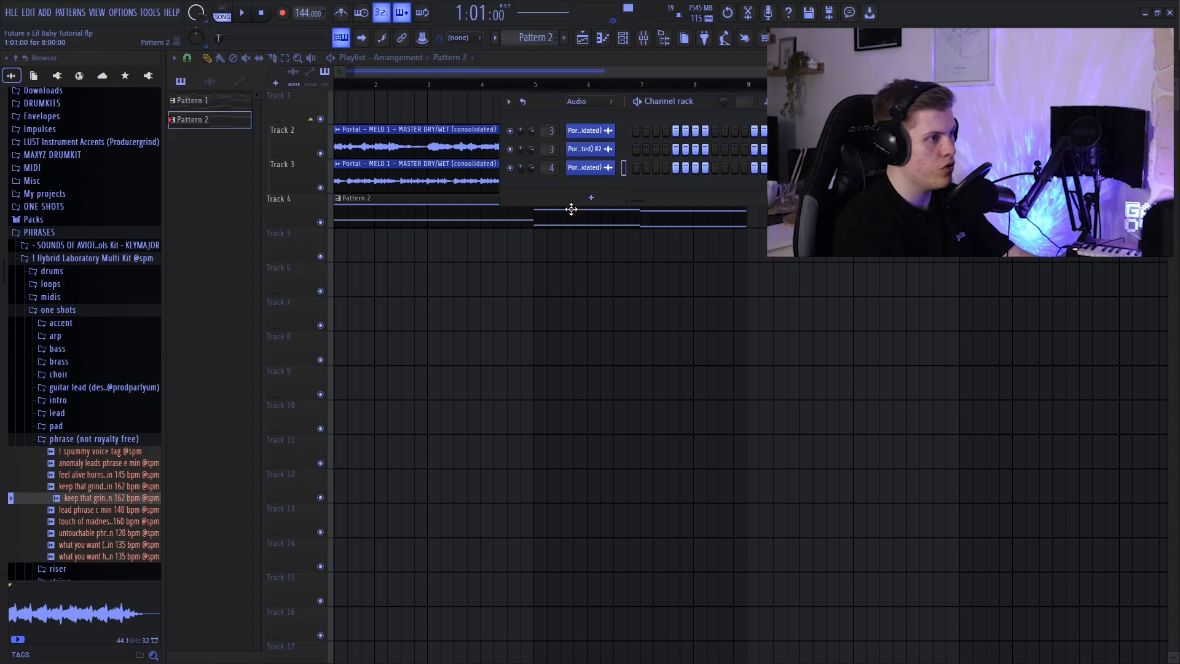
left_click(593, 281)
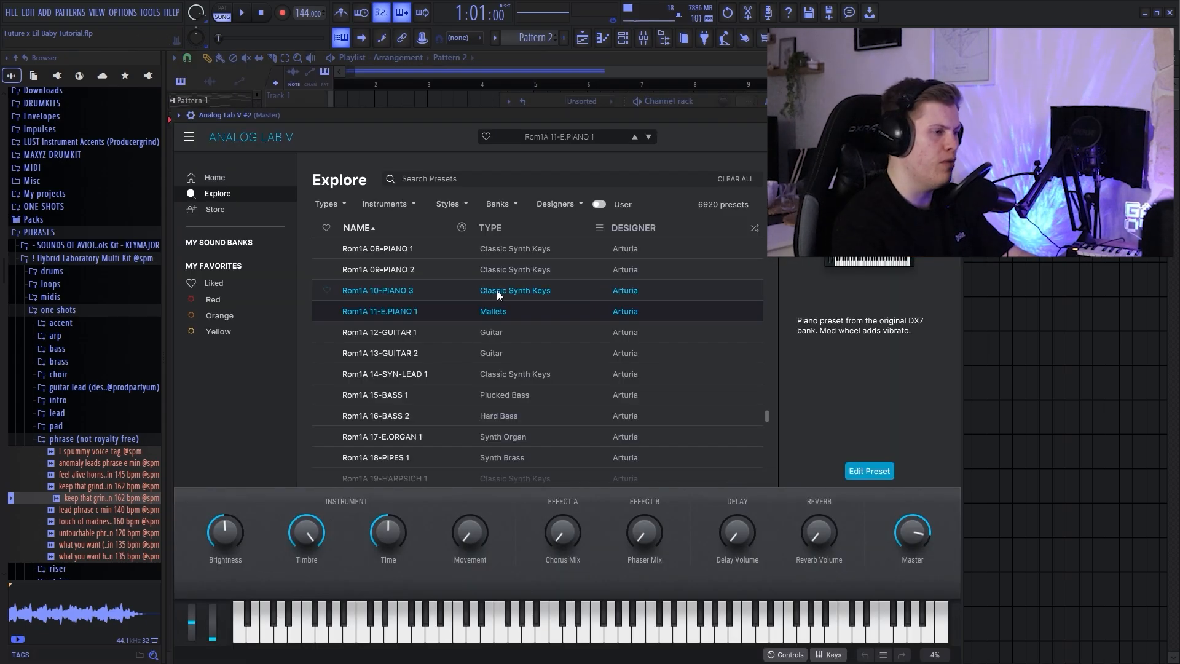
scroll(497, 290, "down", 4)
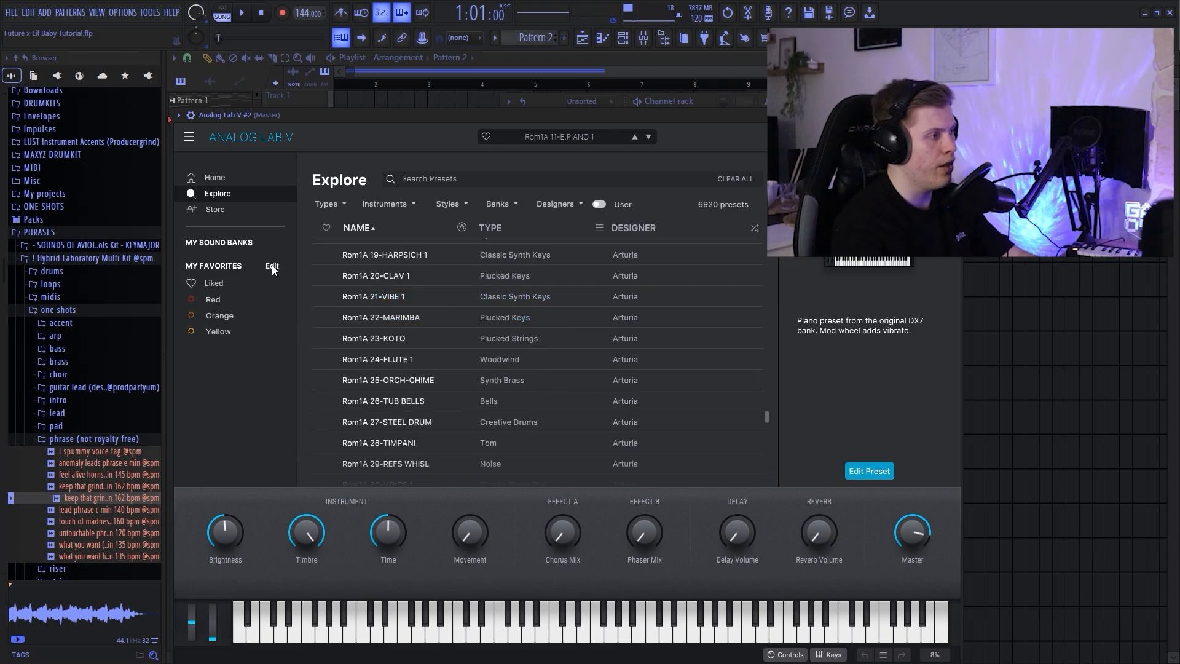
left_click(239, 244)
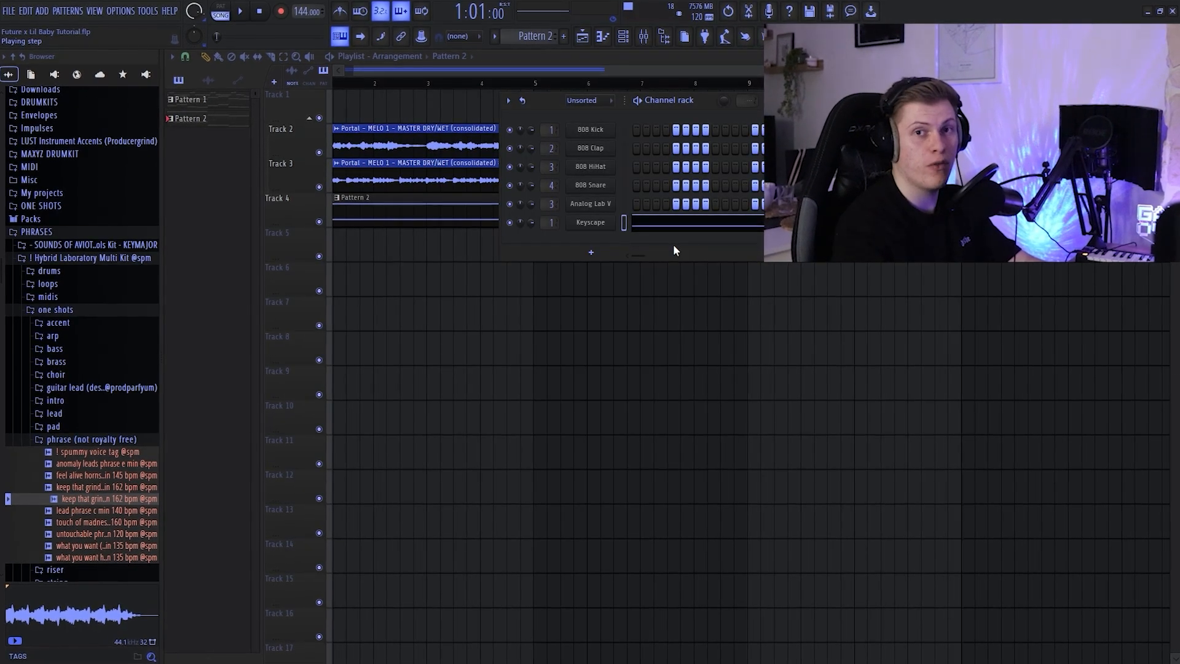
Load the Key - Tomb one-shot into Pattern 2 and play back a two-bar F#5 note with it.
left_click(13, 232)
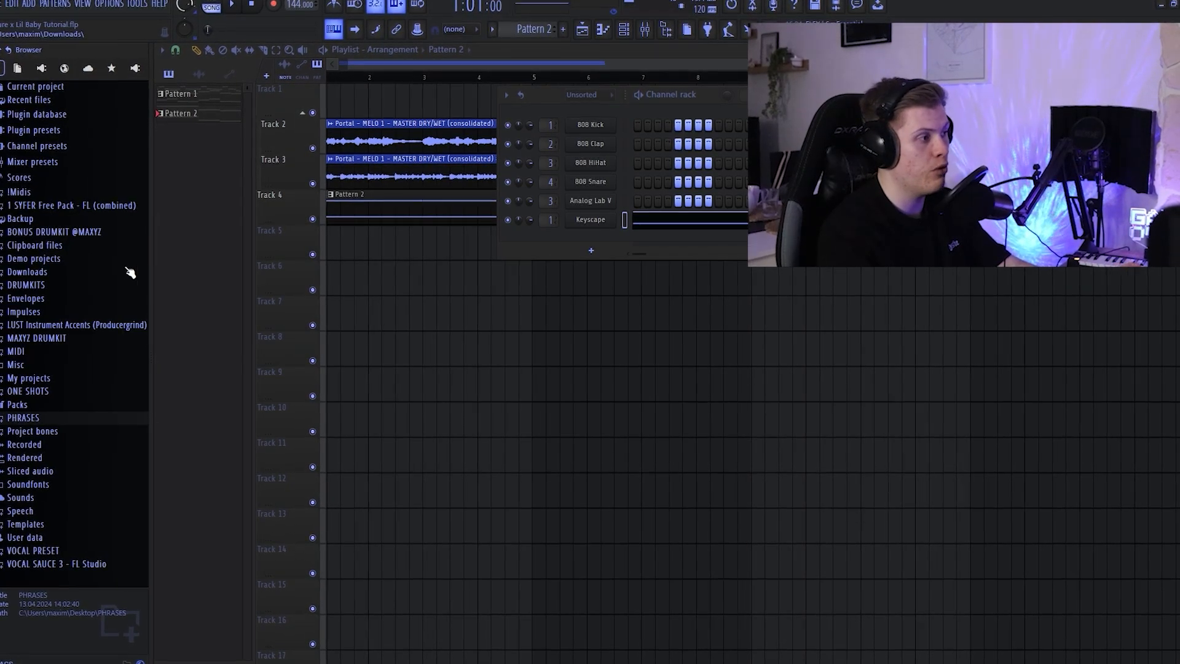
left_click(55, 391)
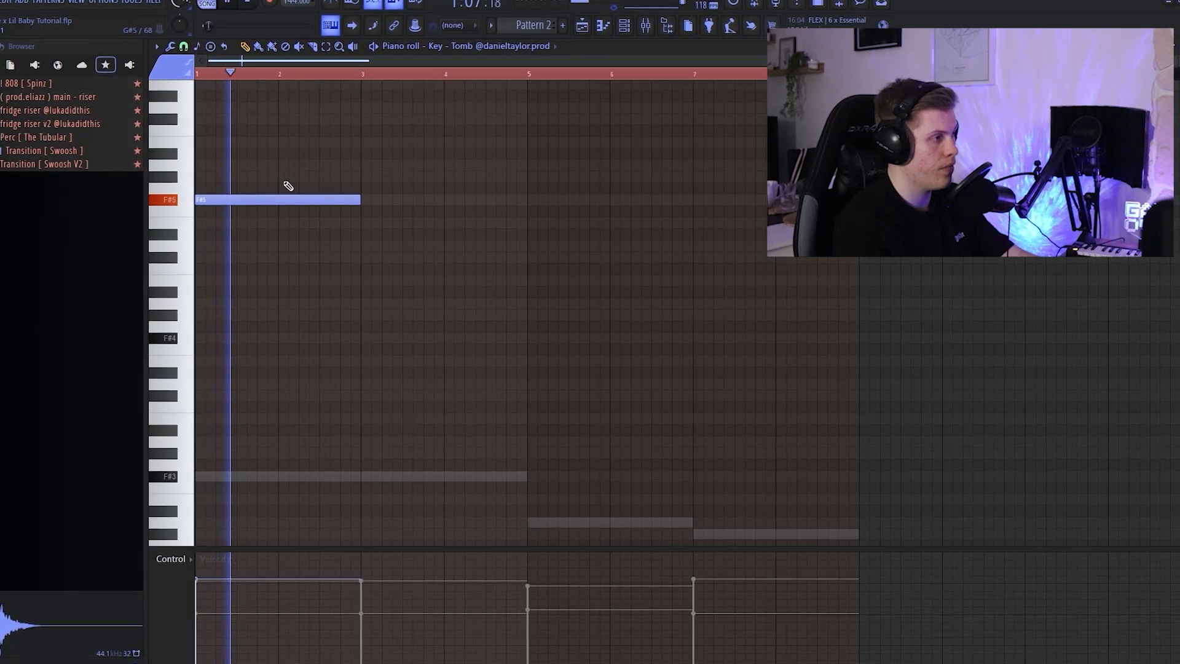
left_click(628, 26)
right_click(506, 238)
key("space")
key("F6")
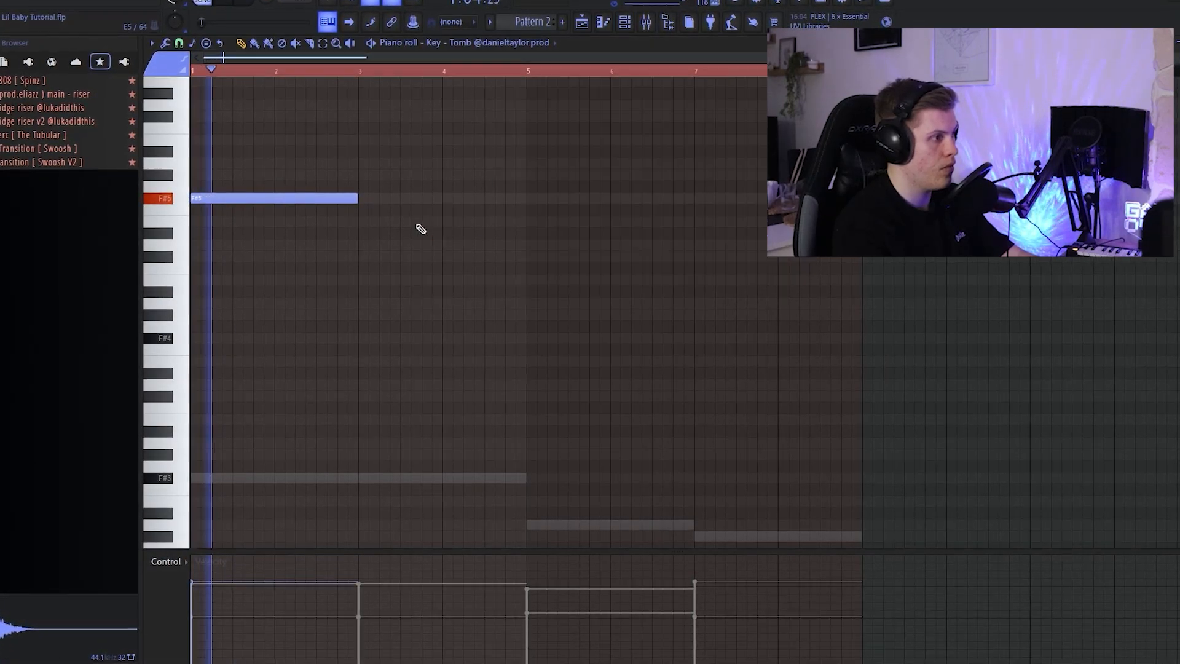
Raise the Key - Tomb note one octave to F#6 and add a two-bar A6 note starting at bar 2.
scroll(382, 249, "up", 3)
key("ctrl+Up")
key("space")
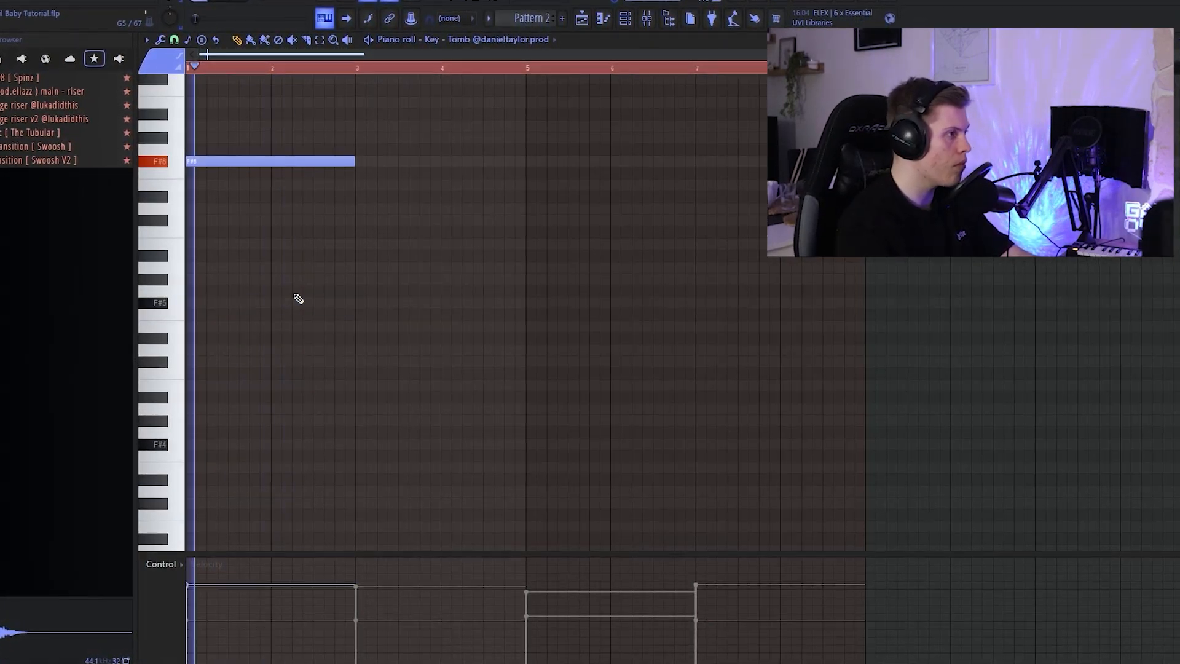
scroll(277, 243, "up", 3)
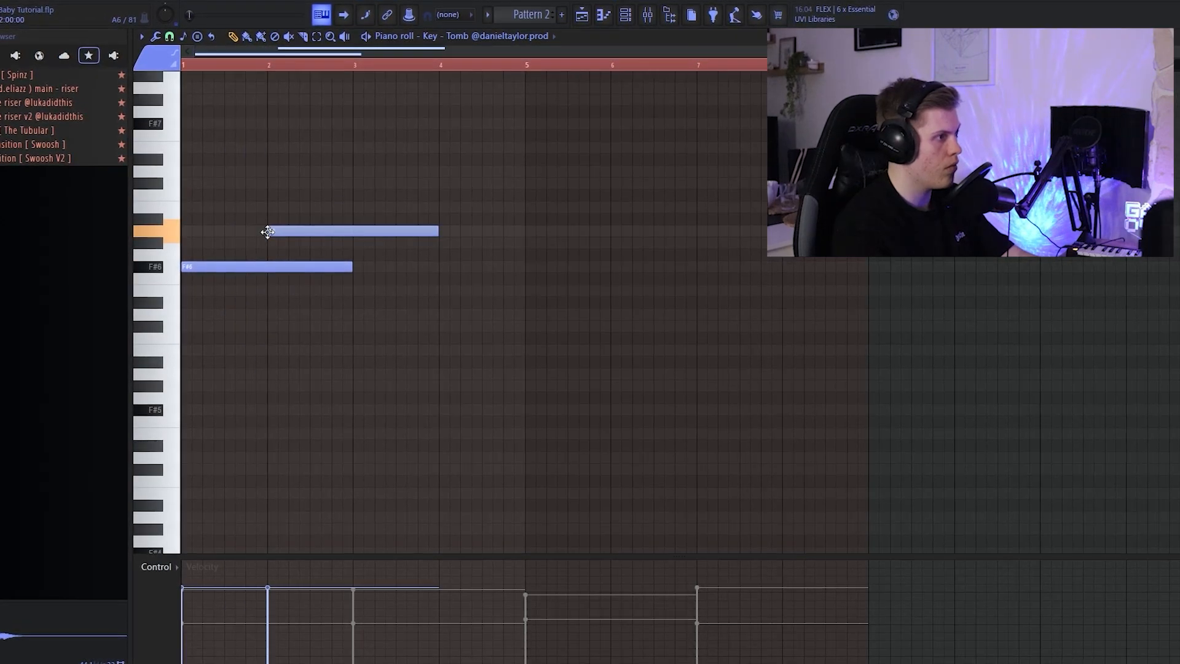
scroll(276, 228, "up", 2)
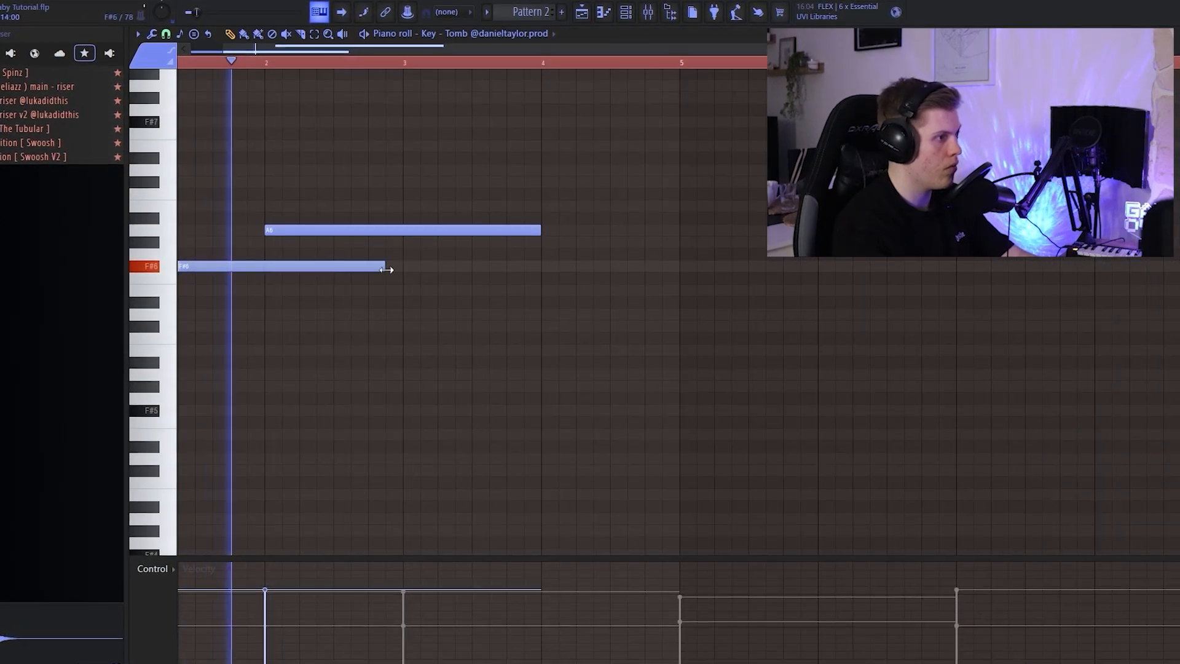
Shorten the F#6 and A6 notes to one bar each and add a one-bar G#6 note at bar 3.
left_click_drag(386, 269, 261, 271)
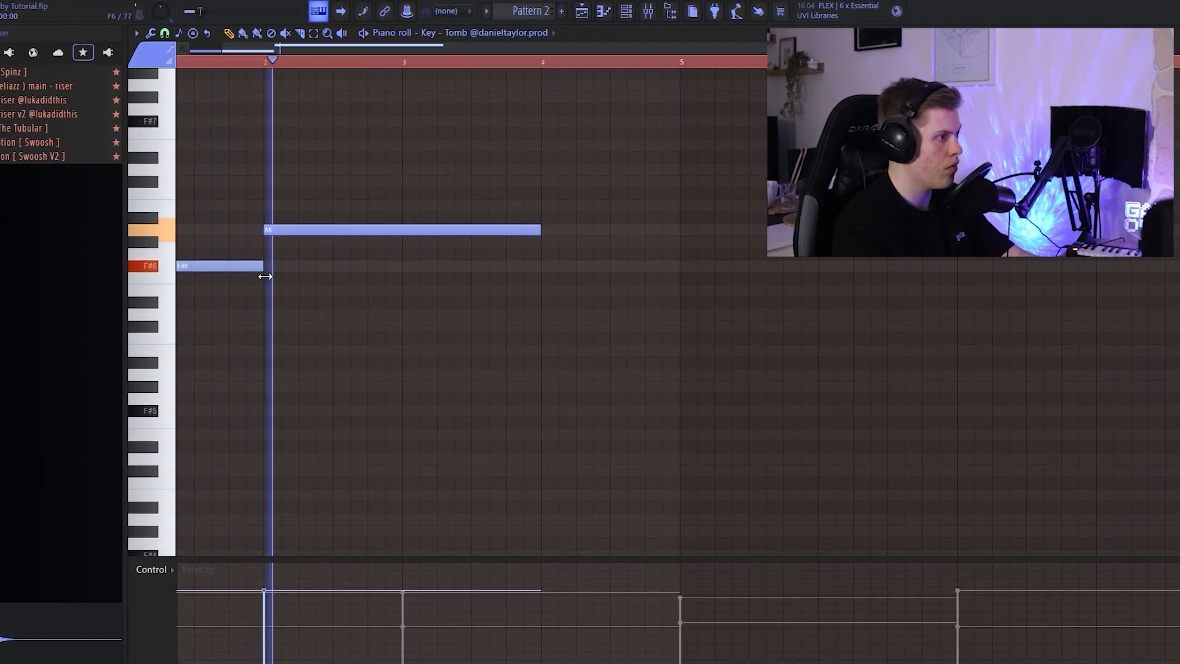
left_click_drag(538, 230, 401, 230)
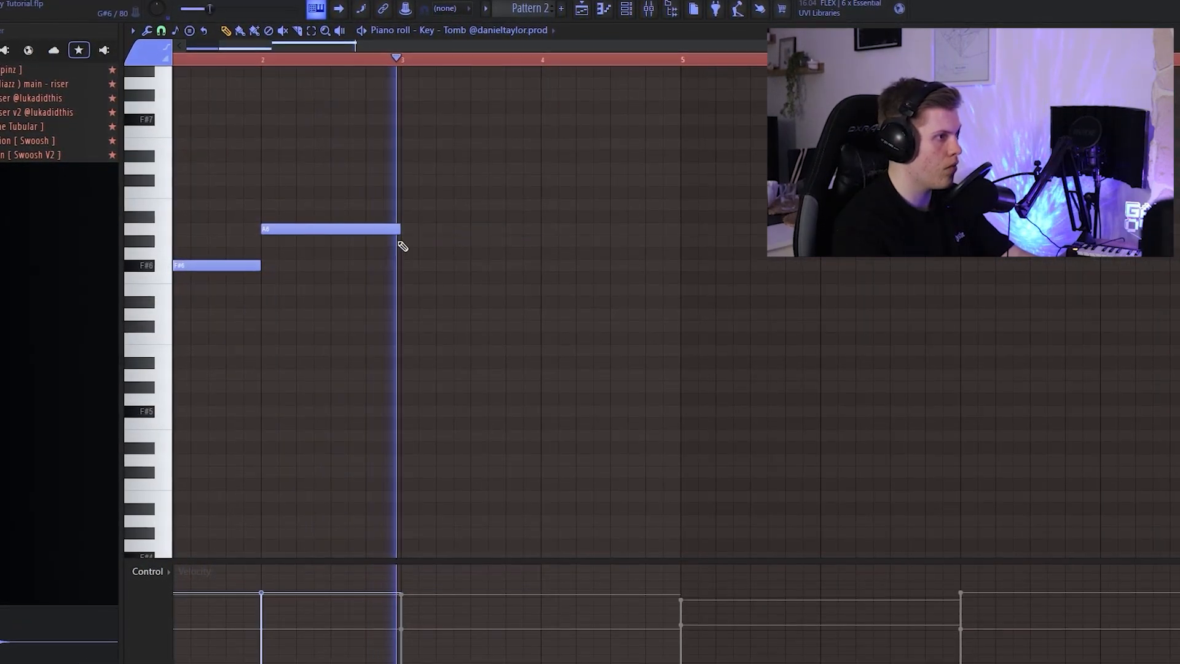
left_click(401, 242)
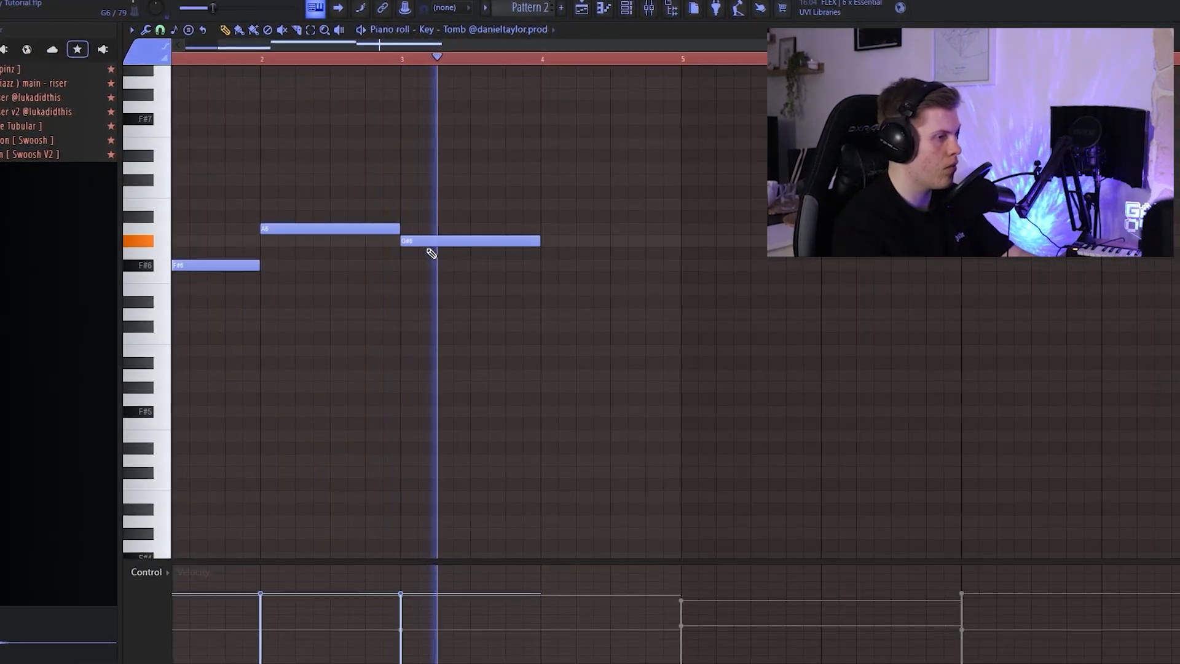
scroll(430, 252, "down", 2)
left_click(433, 270)
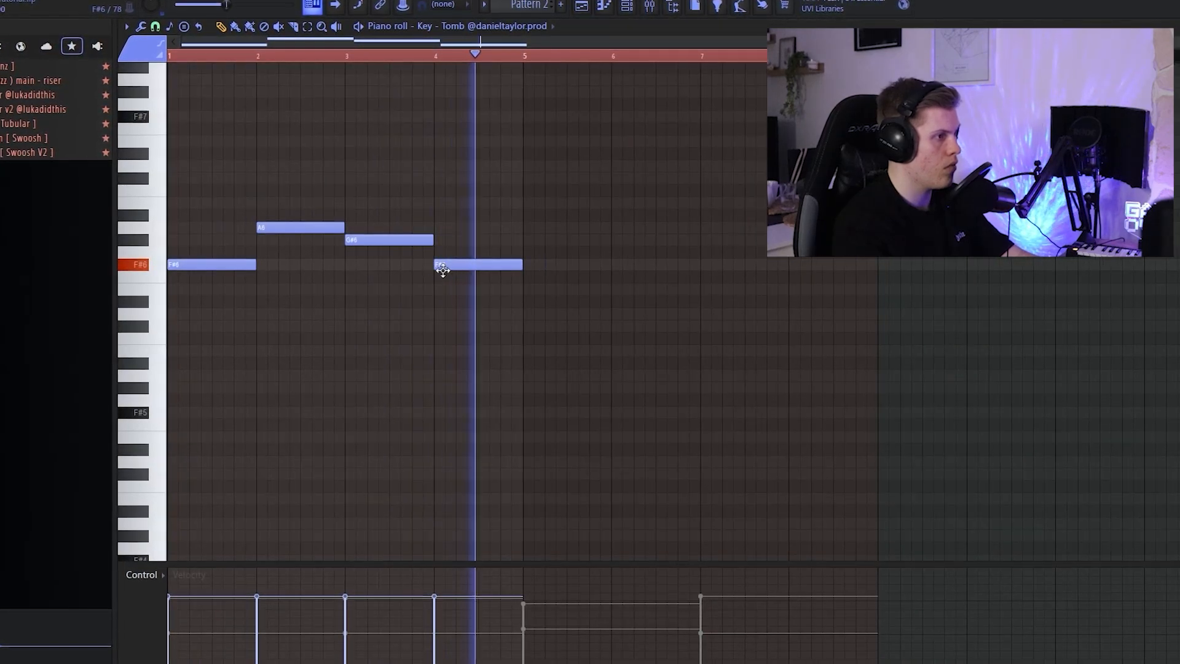
right_click(441, 266)
Raise the A6 note in bar 2 to C#7 and move the G#6 note from bar 3 to bar 4.
left_click_drag(283, 226, 283, 177)
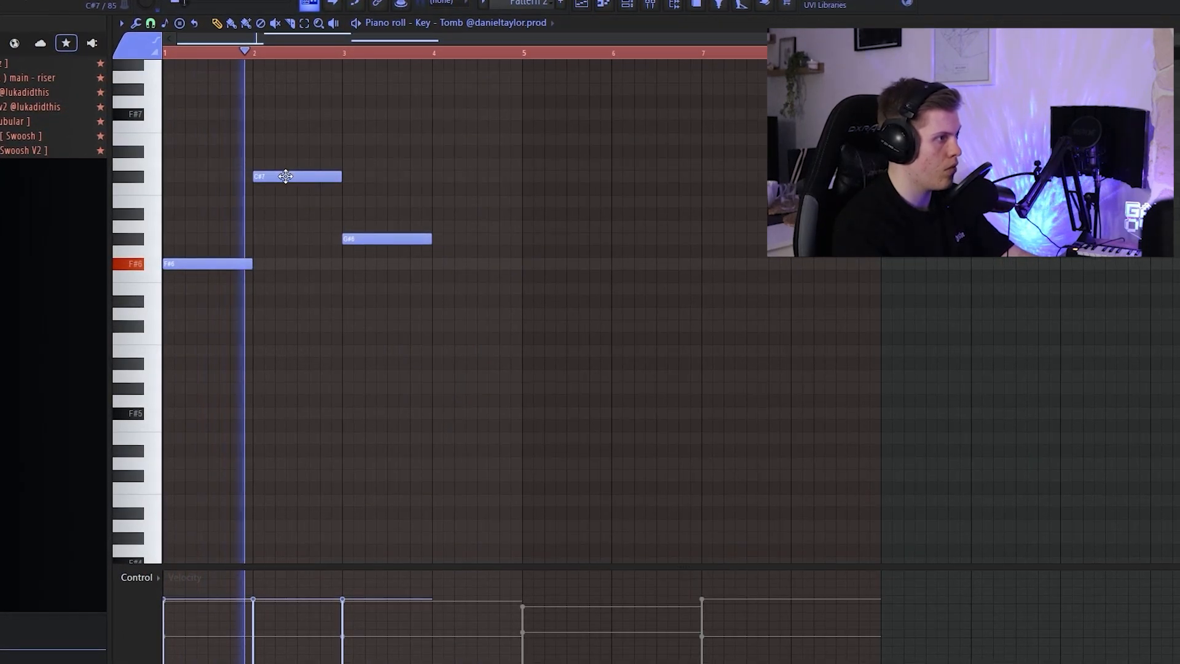
left_click_drag(353, 239, 463, 256)
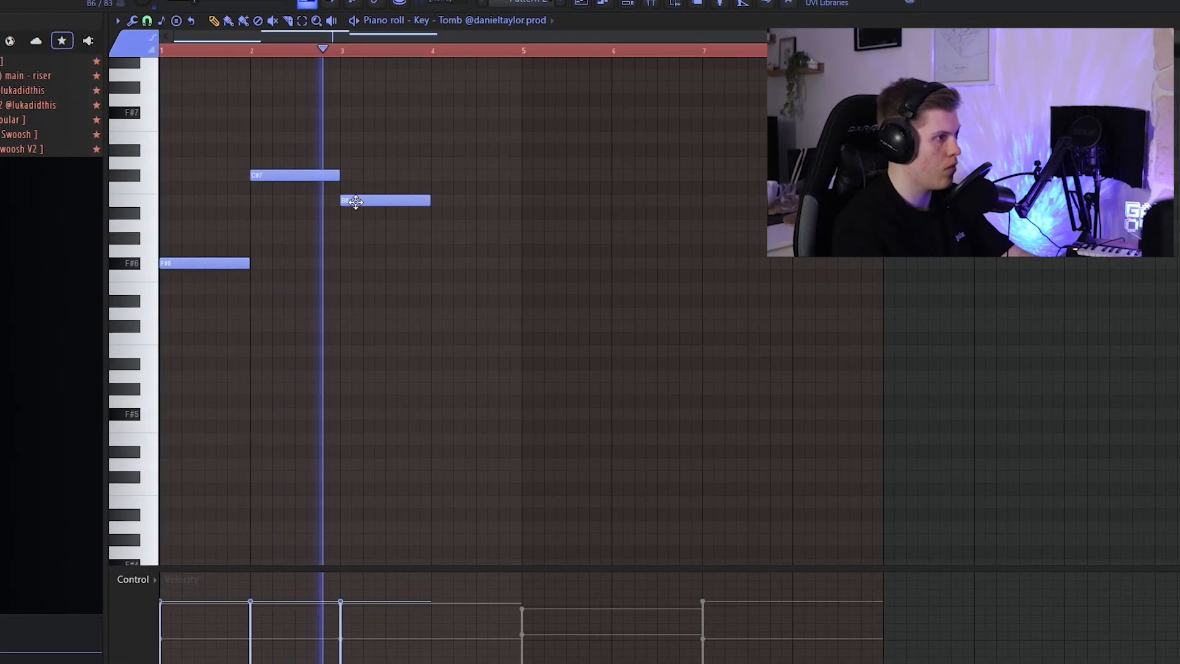
scroll(419, 226, "up", 1)
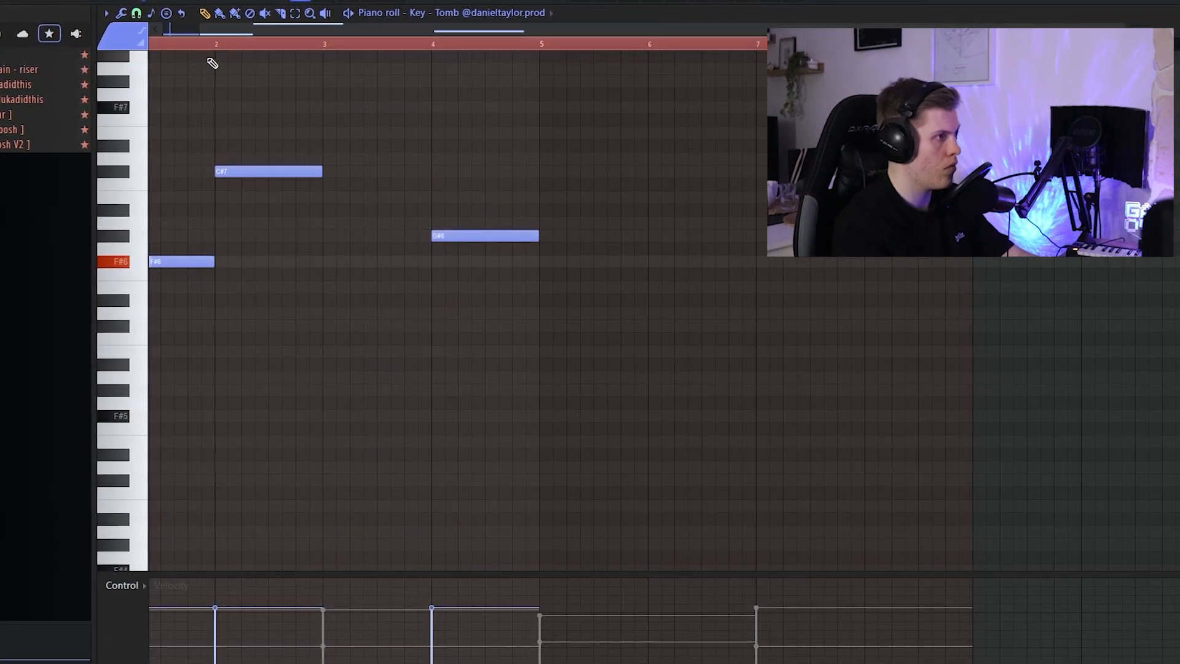
Add a one-bar A6 note at bar 3 and duplicate the four-note phrase into bars 5 to 8.
scroll(197, 50, "down", 1)
scroll(307, 212, "up", 3)
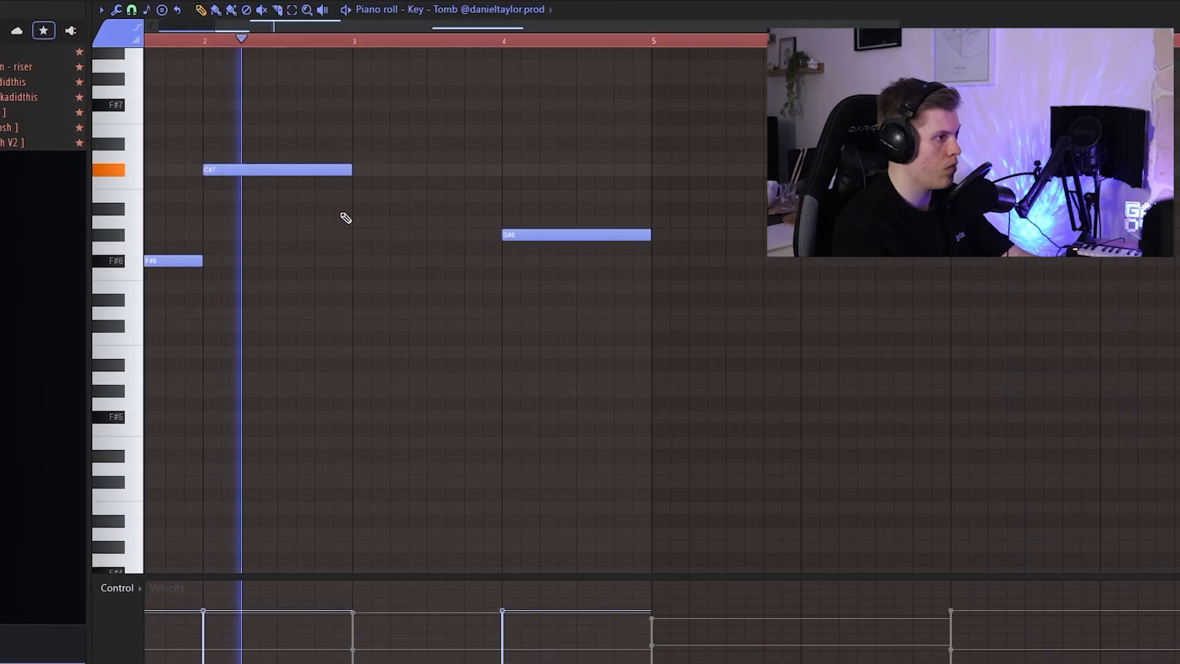
left_click(354, 221)
scroll(356, 222, "down", 2)
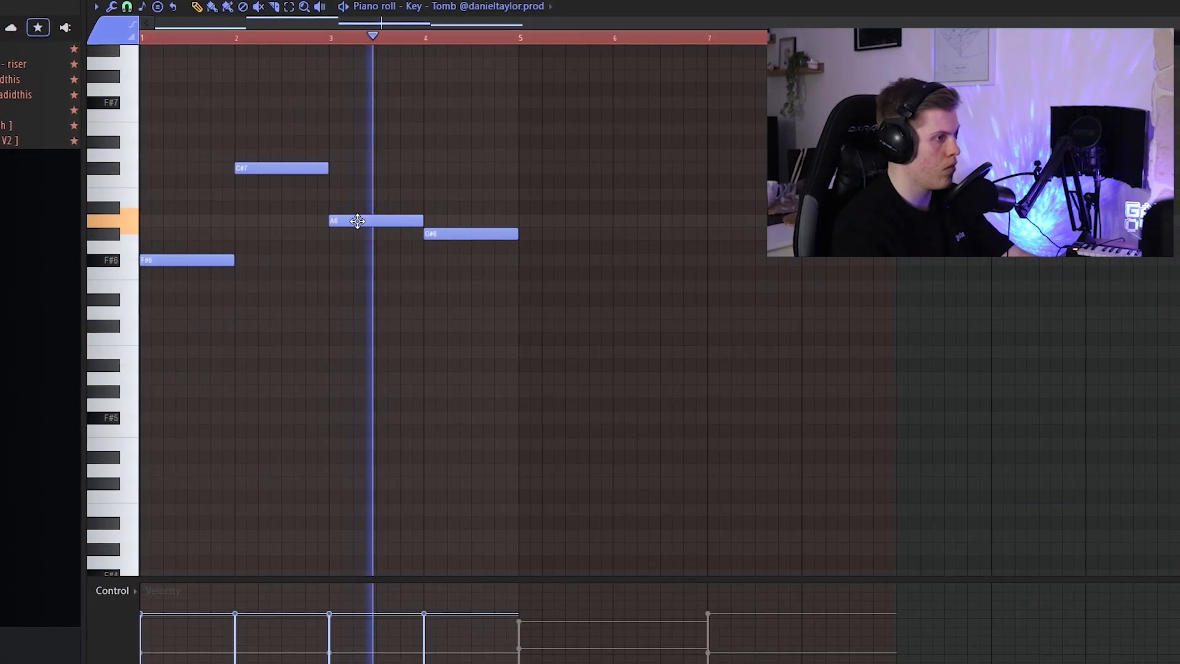
left_click_drag(529, 45, 141, 38)
key("ctrl+b")
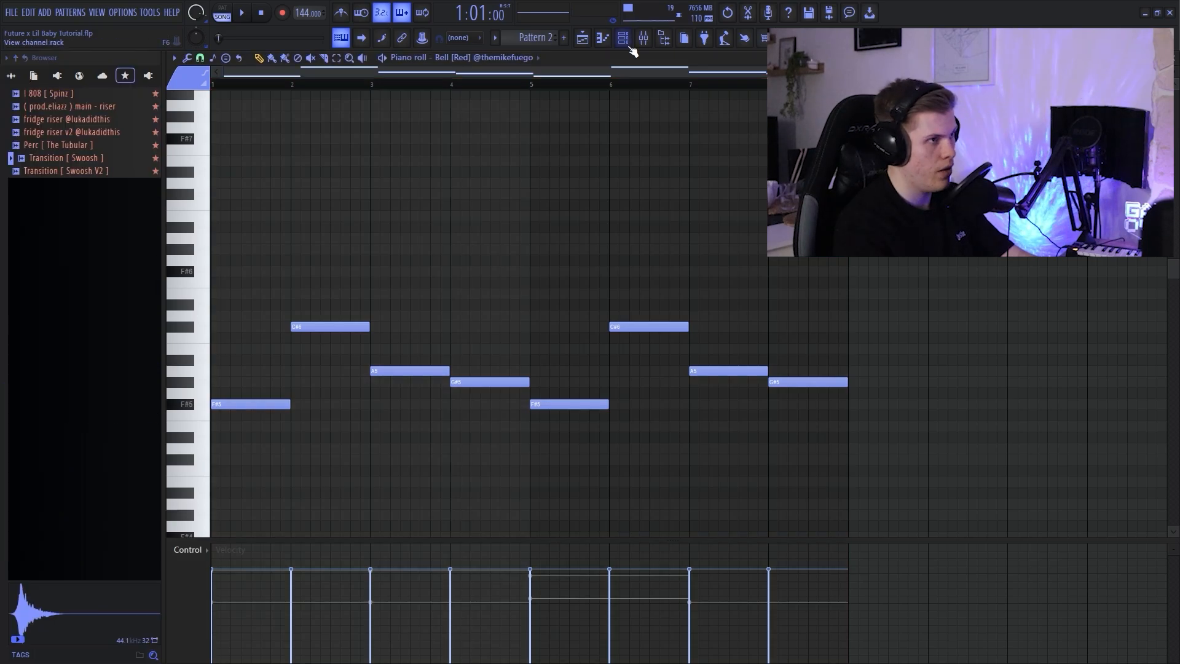
Inspect the Bell [Red] one-shot's sampler settings and play back the eight-bar Pattern 2 melody.
left_click(624, 39)
left_click(606, 245)
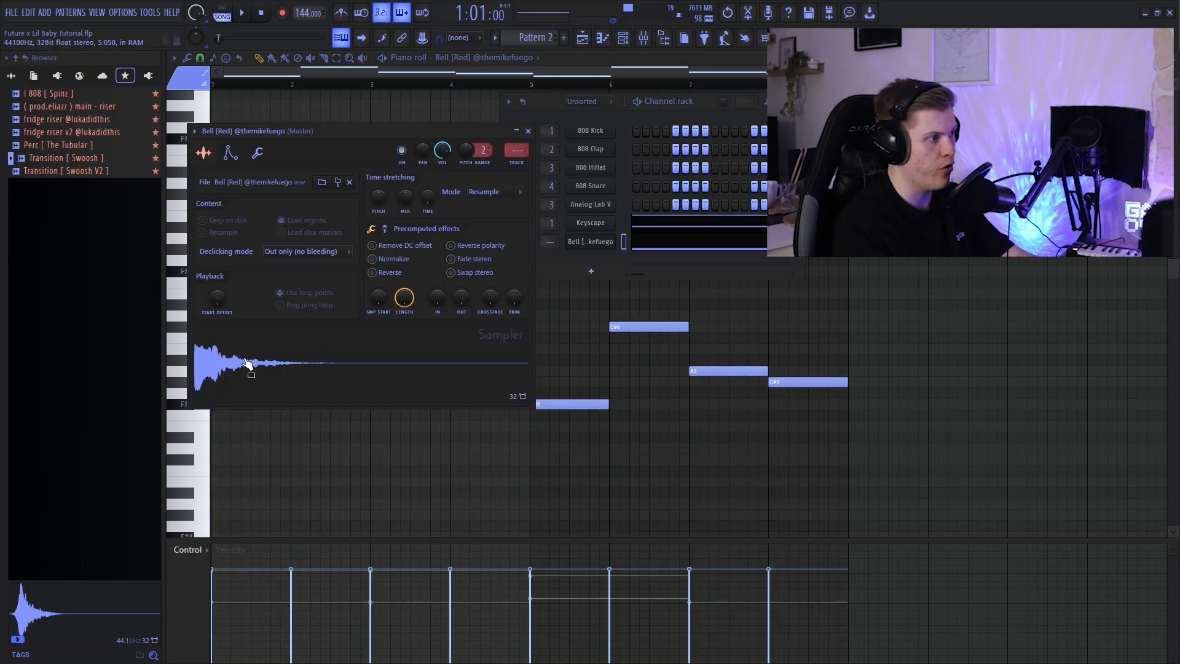
key("space")
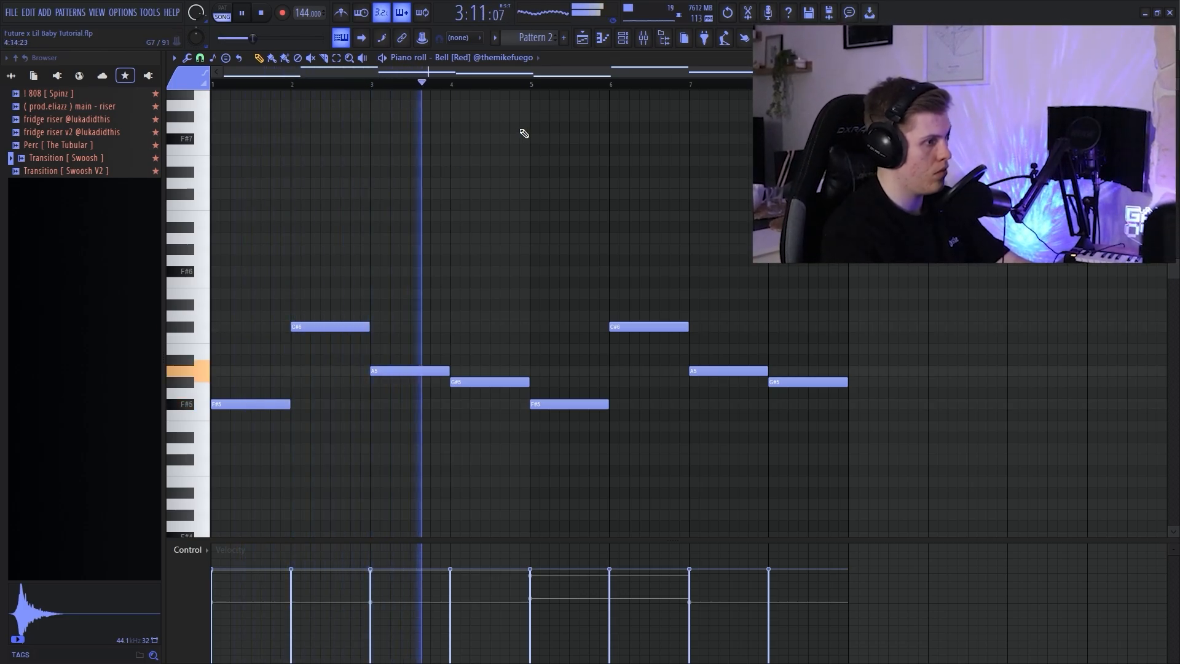
Examine the Insert 3, BASS 2, MELO 3 and MELO 4 tracks in the mixer.
key("F6")
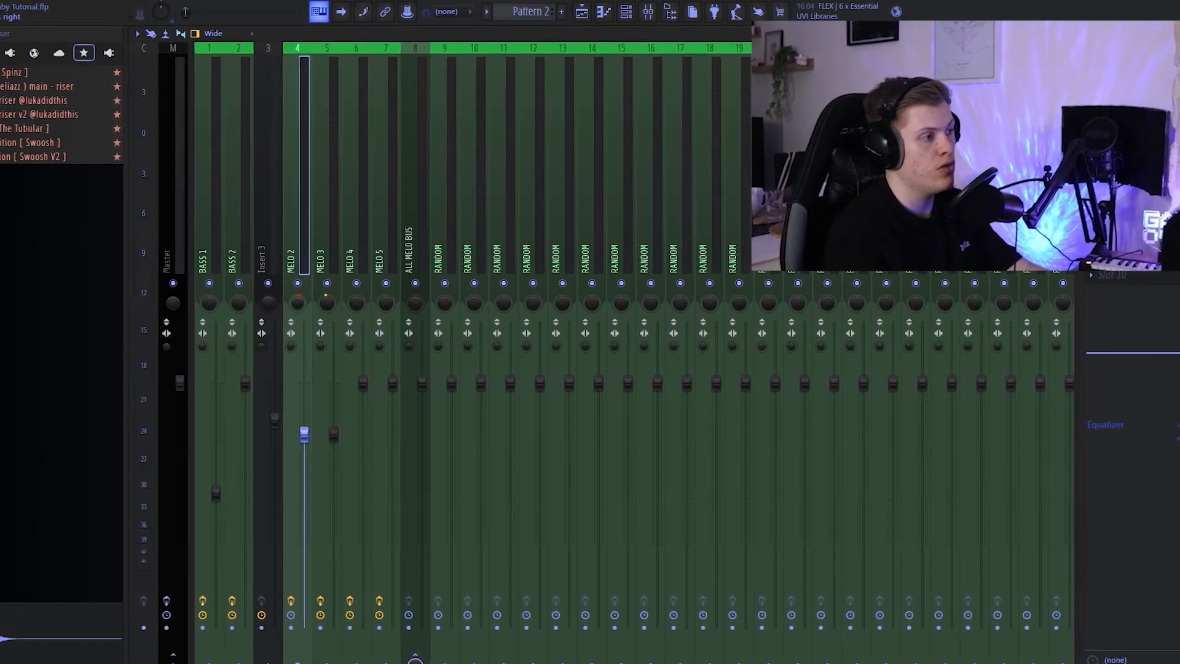
left_click(270, 262)
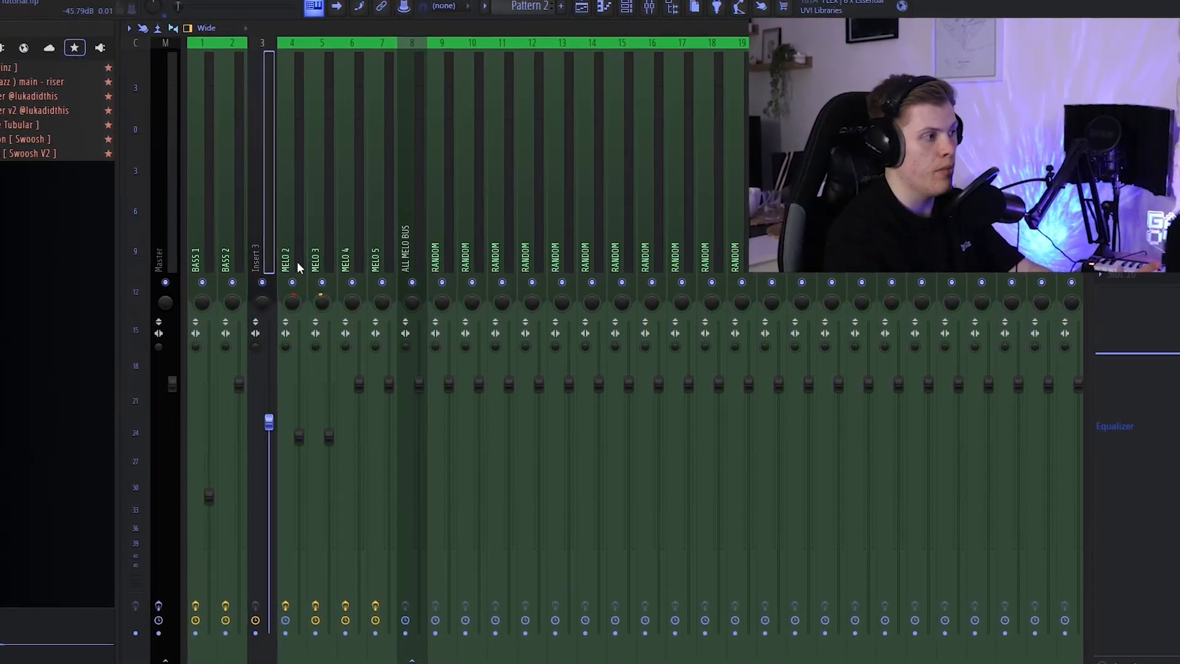
left_click(240, 258)
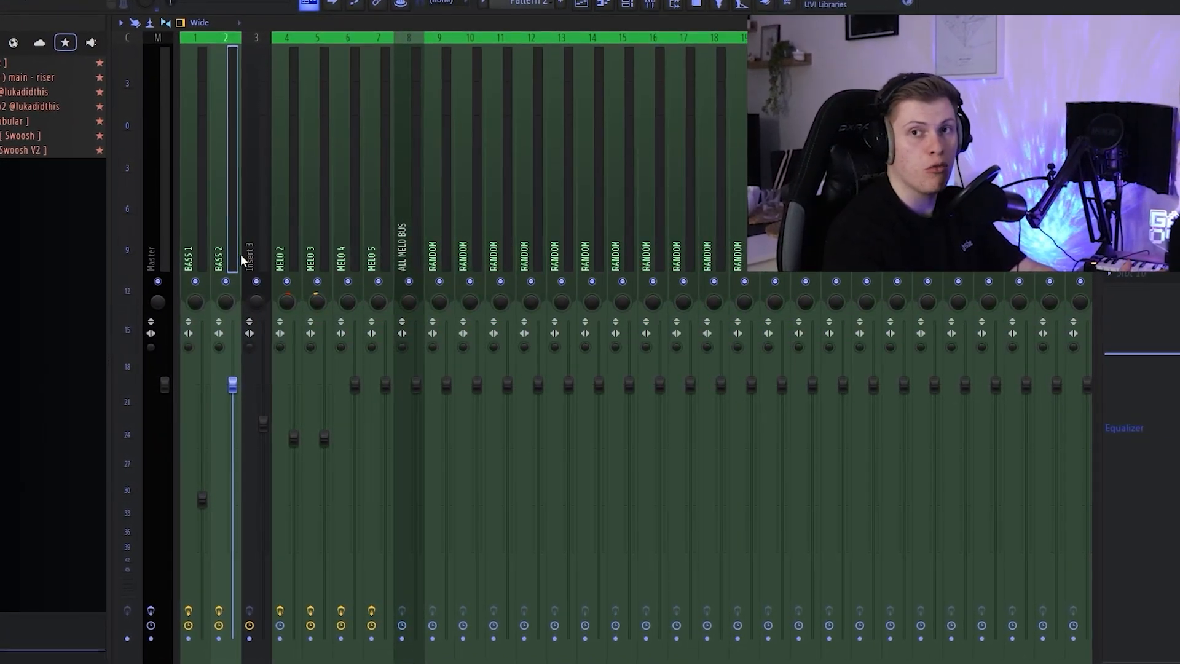
left_click(340, 255)
left_click(318, 253)
left_click(334, 245)
left_click(313, 246)
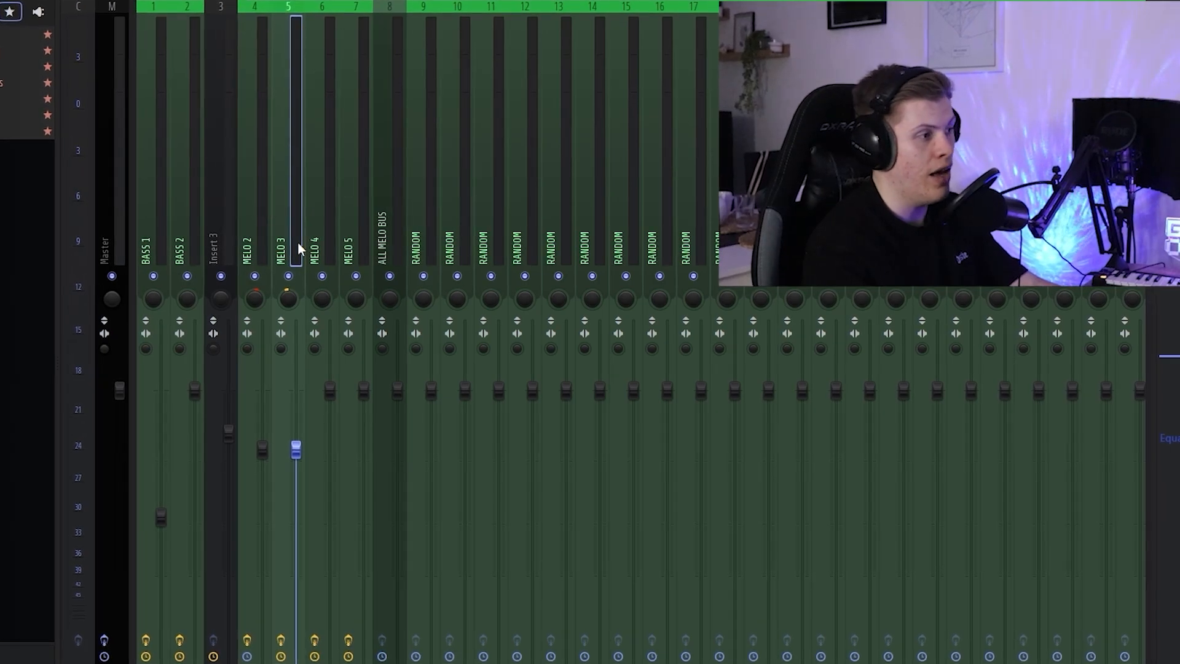
left_click(321, 239)
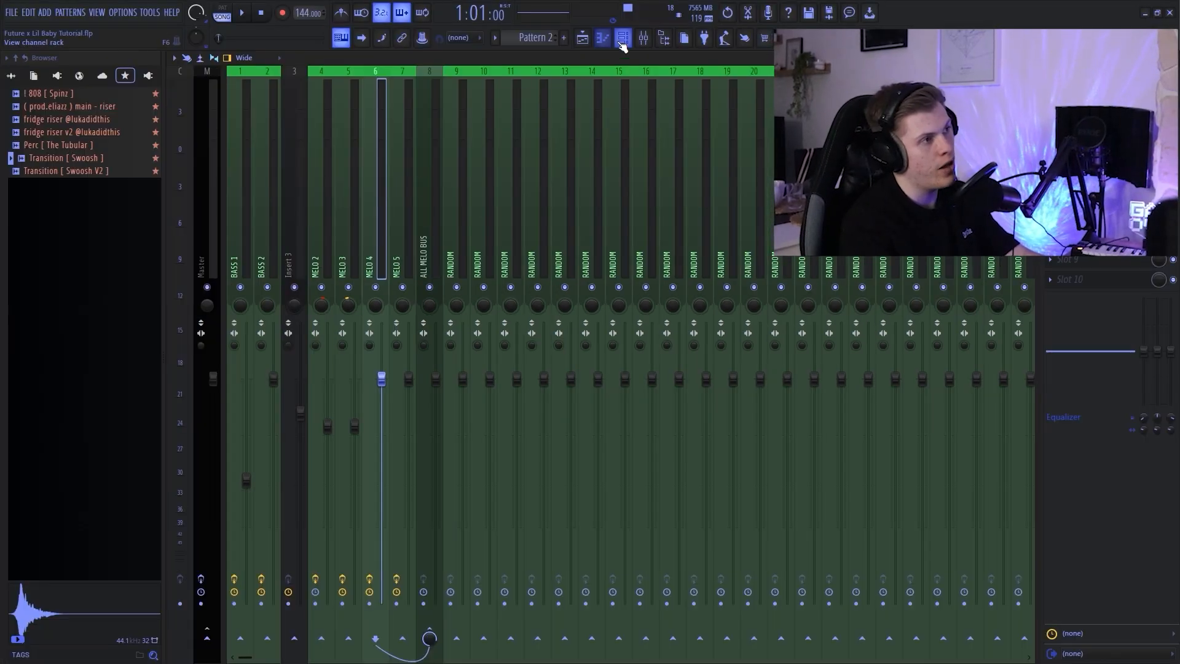
Review the Bell [Red] melody in the piano roll and return to the playlist arrangement.
left_click(623, 39)
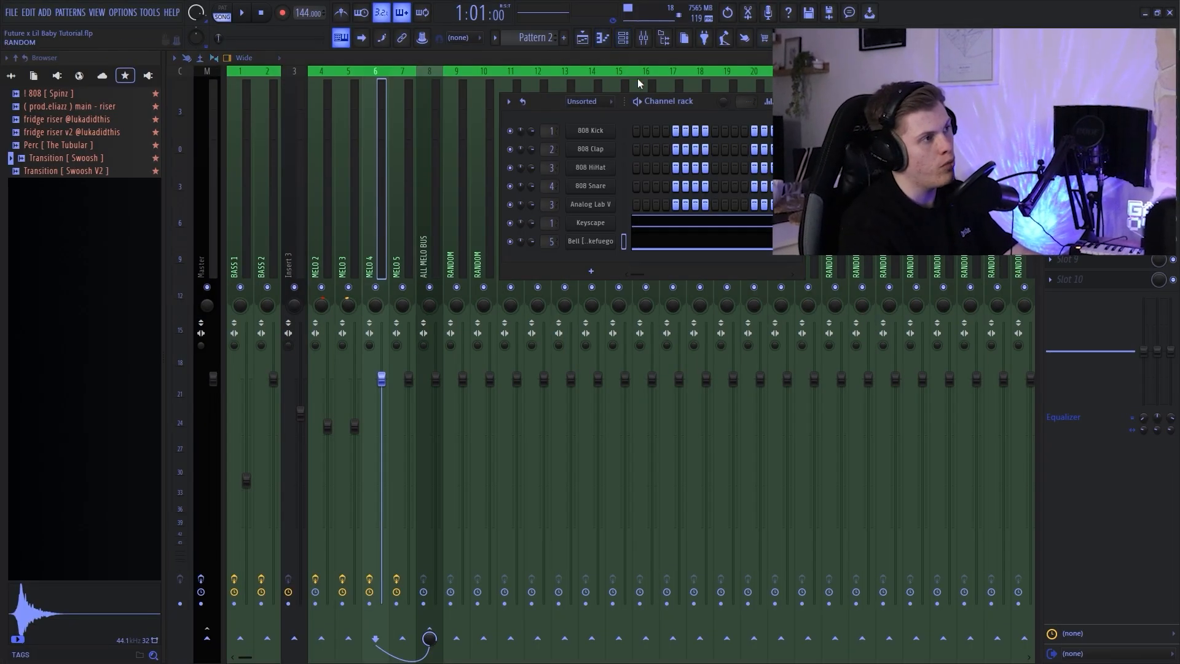
left_click(797, 102)
key("F9")
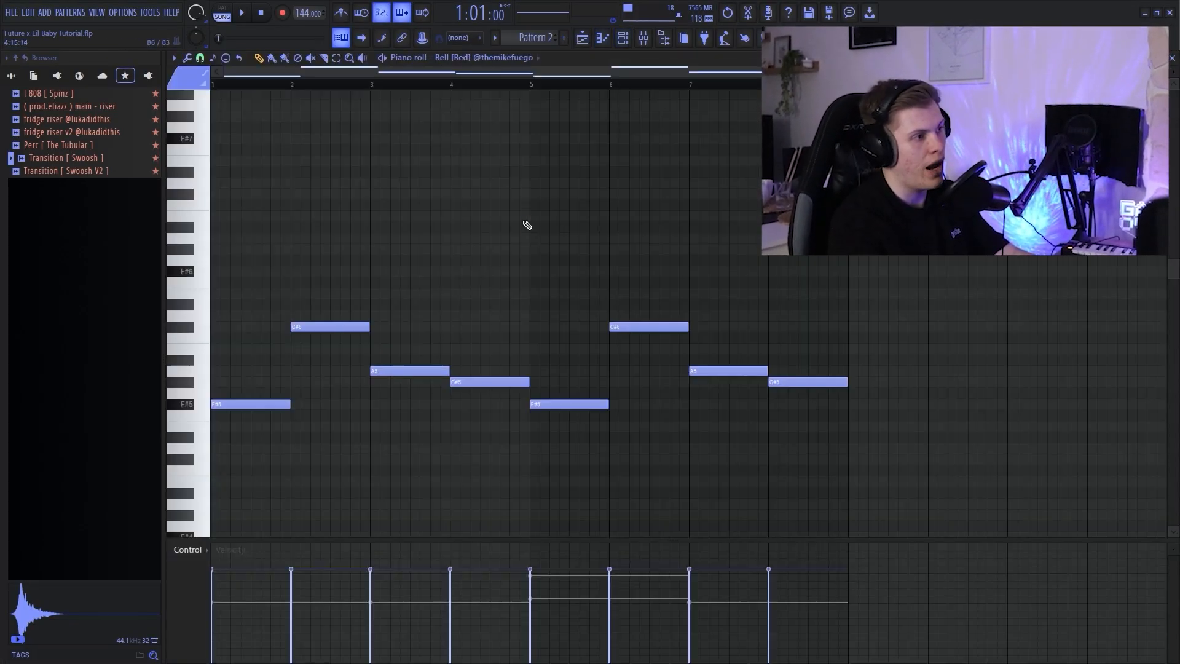
key("F7")
scroll(382, 189, "down", 2)
scroll(390, 105, "up", 4)
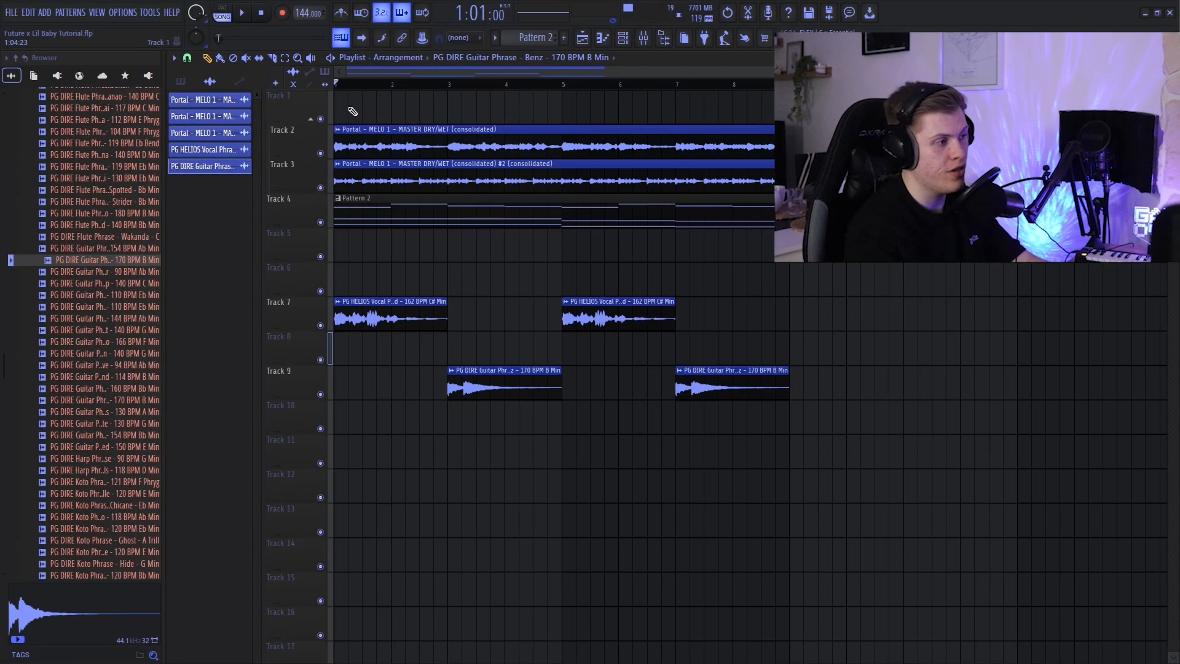
Solo the vocal phrase on Track 7 and the guitar phrase on Track 9 in turn, playing back each one.
scroll(342, 72, "up", 2)
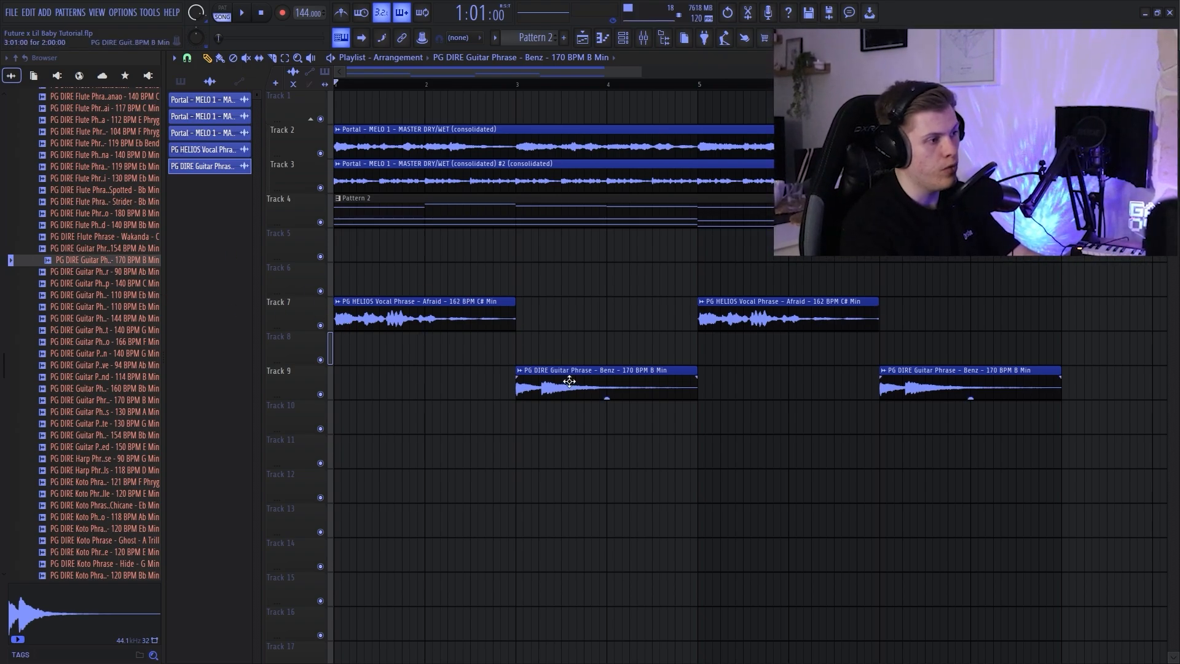
right_click(320, 325)
key("space")
key("space")
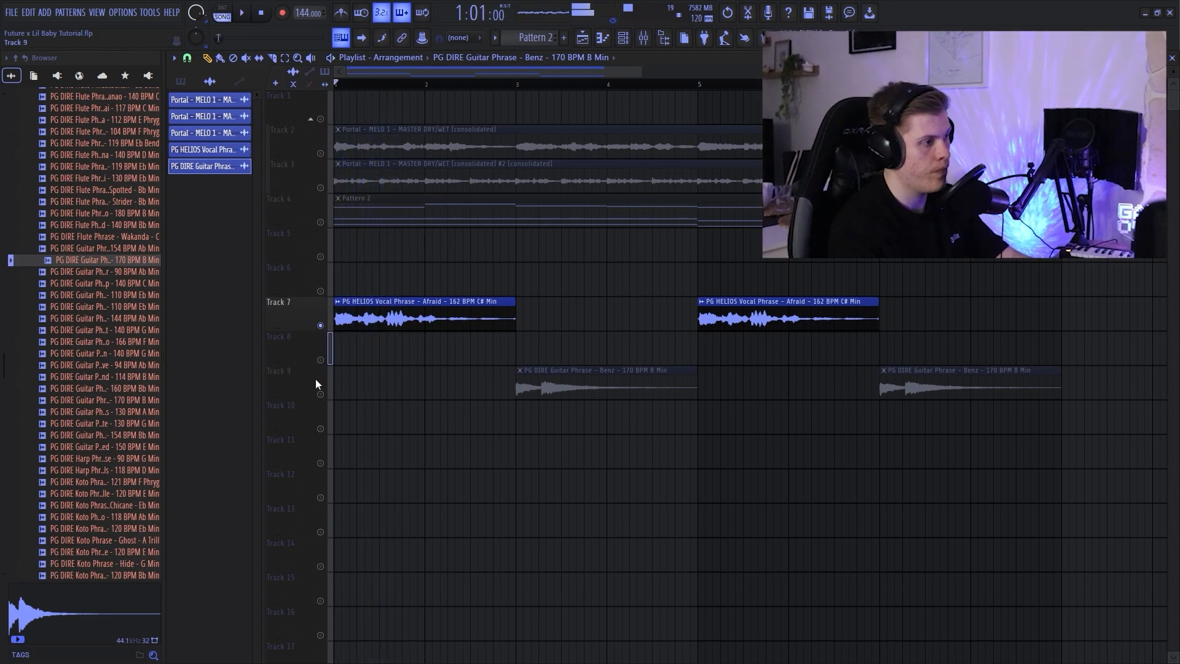
right_click(321, 394)
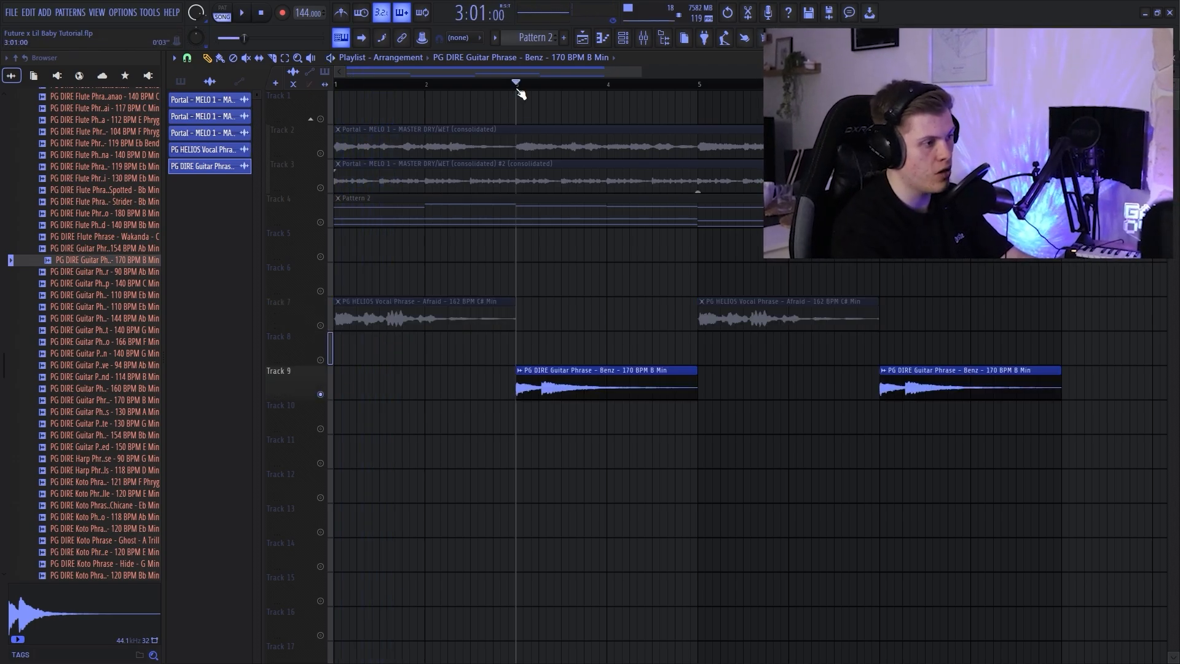
key("space")
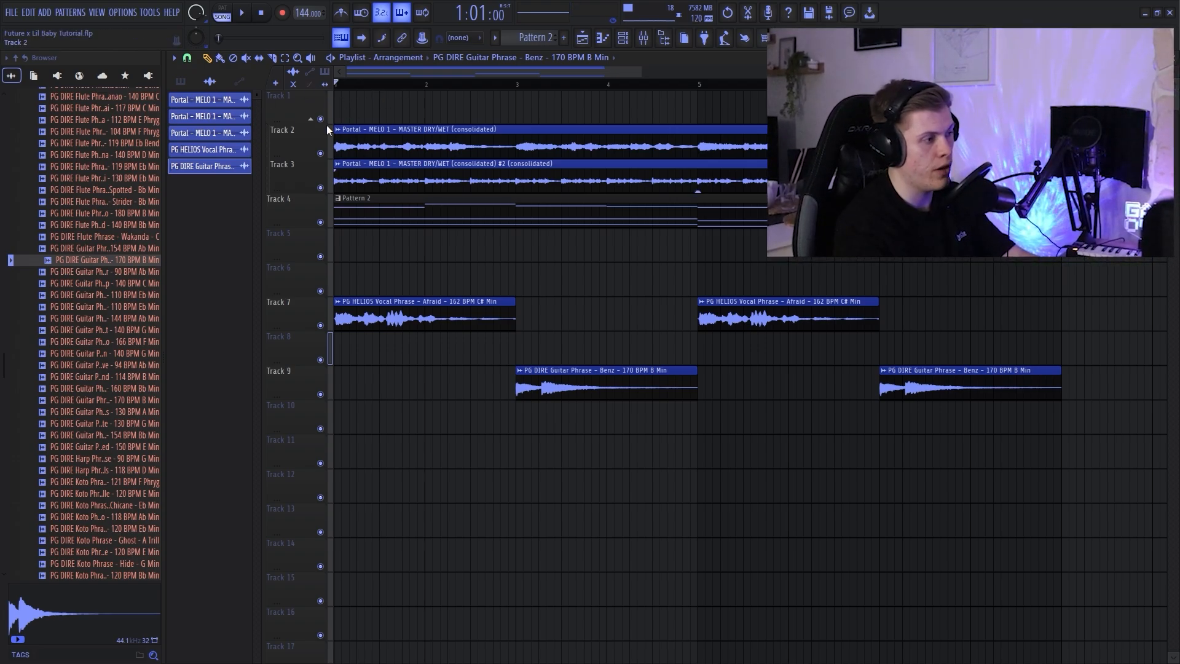
Play back the full arrangement with all tracks active.
key("space")
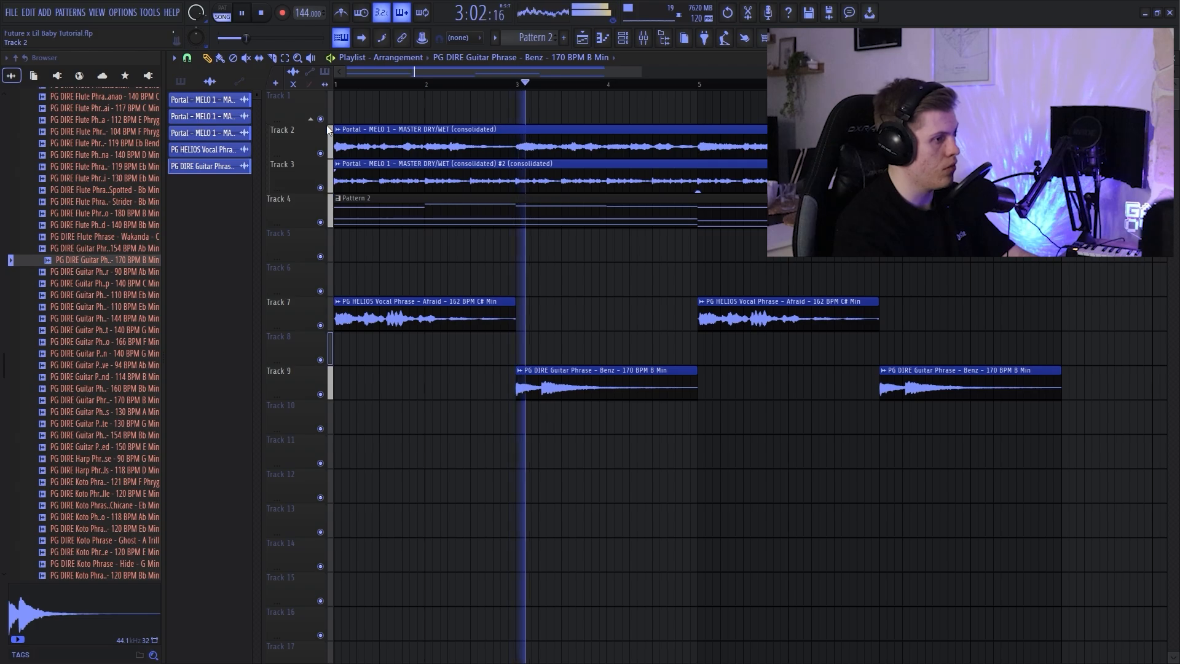
key("space")
scroll(452, 114, "down", 3)
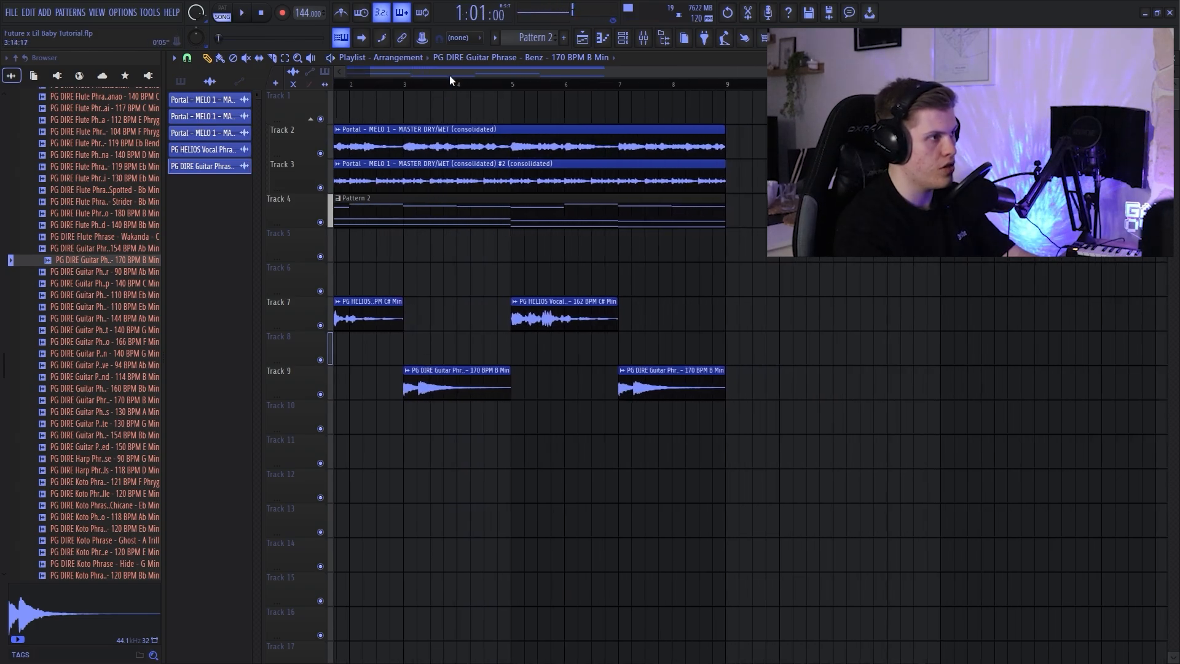
scroll(414, 103, "up", 2)
Solo the vocal phrase on Track 7 and inspect the MELO 5 mixer track.
left_click(643, 37)
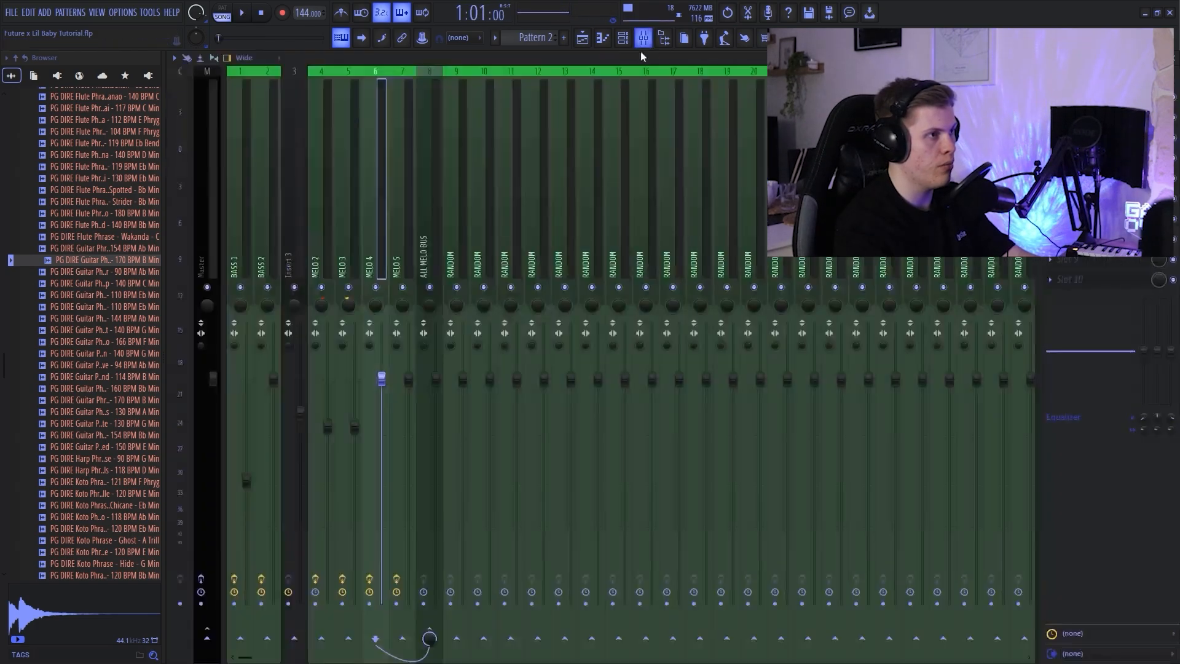
key("F9")
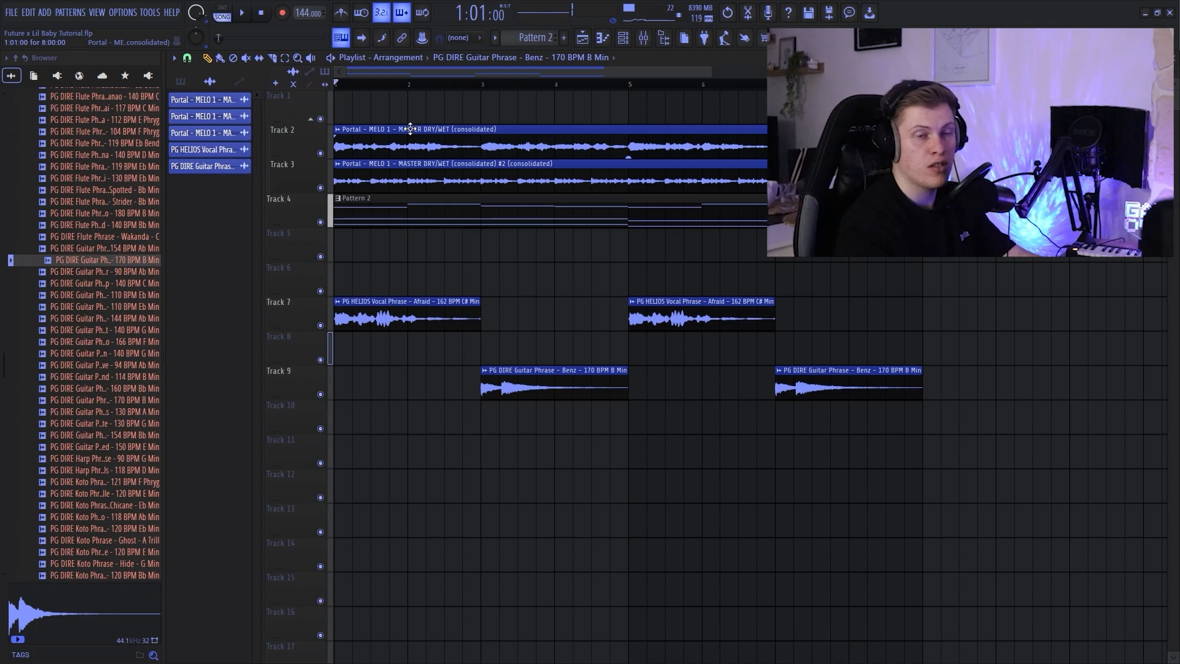
right_click(320, 325)
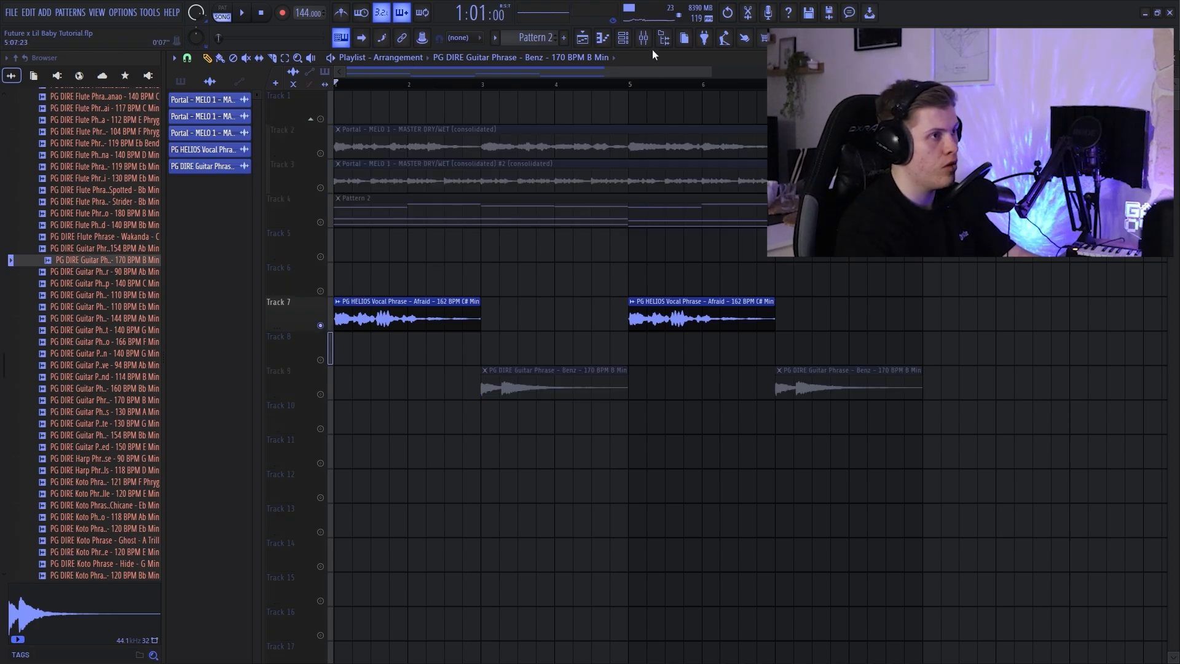
key("F9")
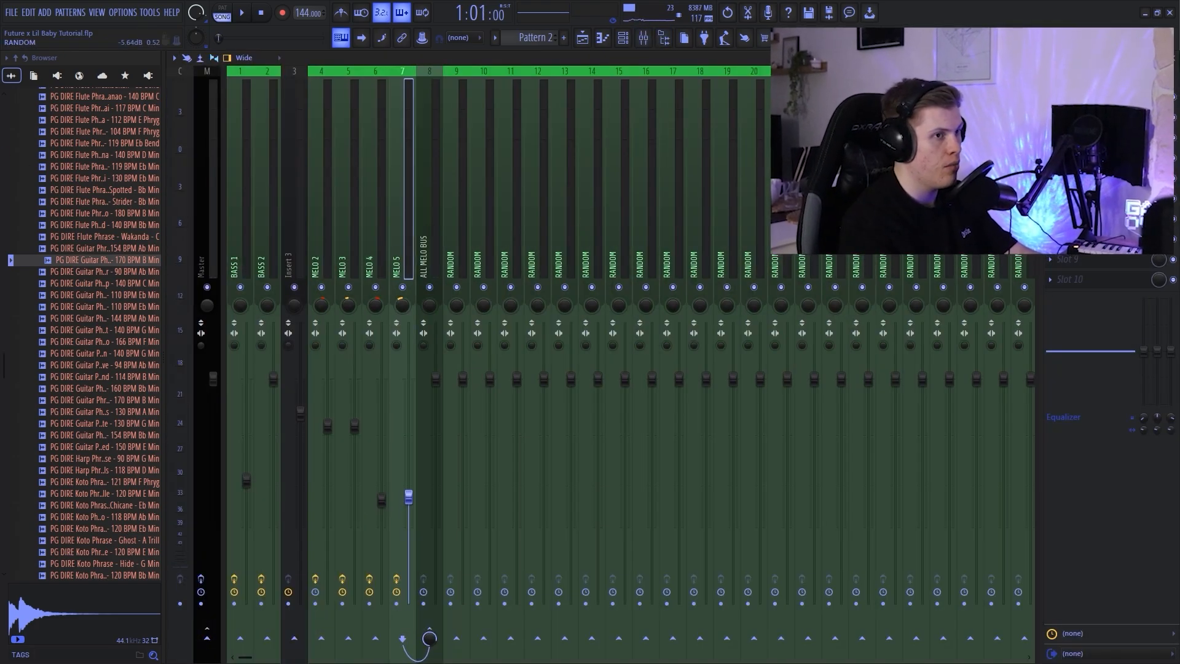
left_click(1089, 118)
left_click(762, 129)
key("F9")
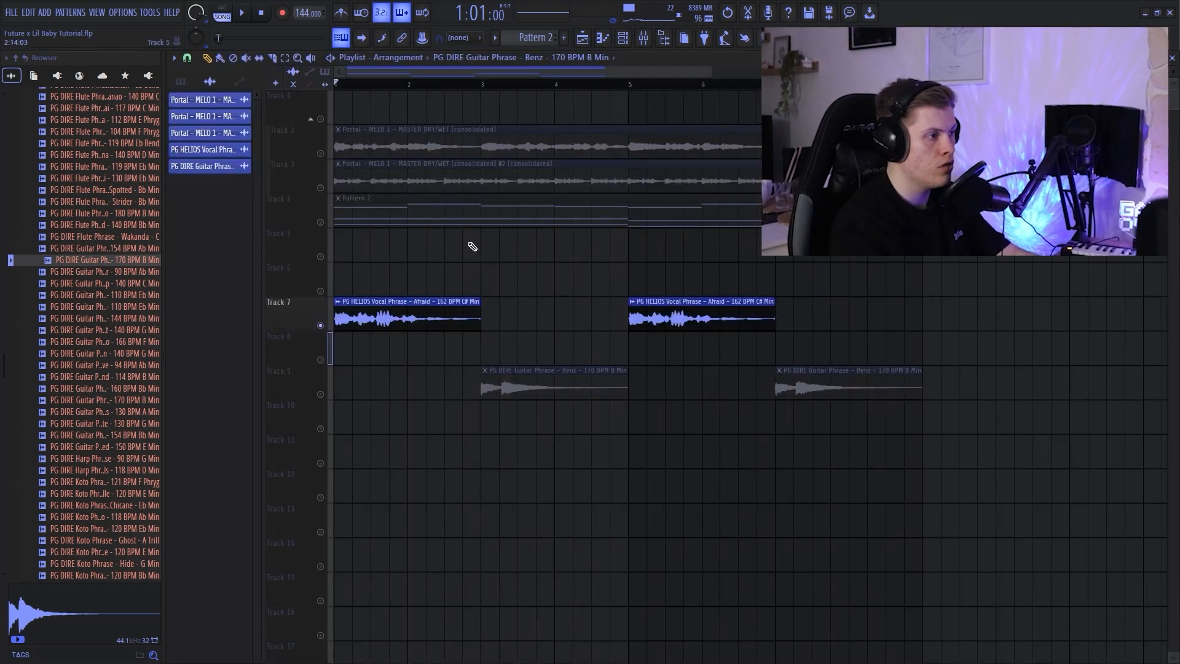
Solo the guitar phrase on Track 9 and inspect the Fruity parametric EQ 2 and Radiator effects on MELO 4.
left_click(321, 394)
key("F9")
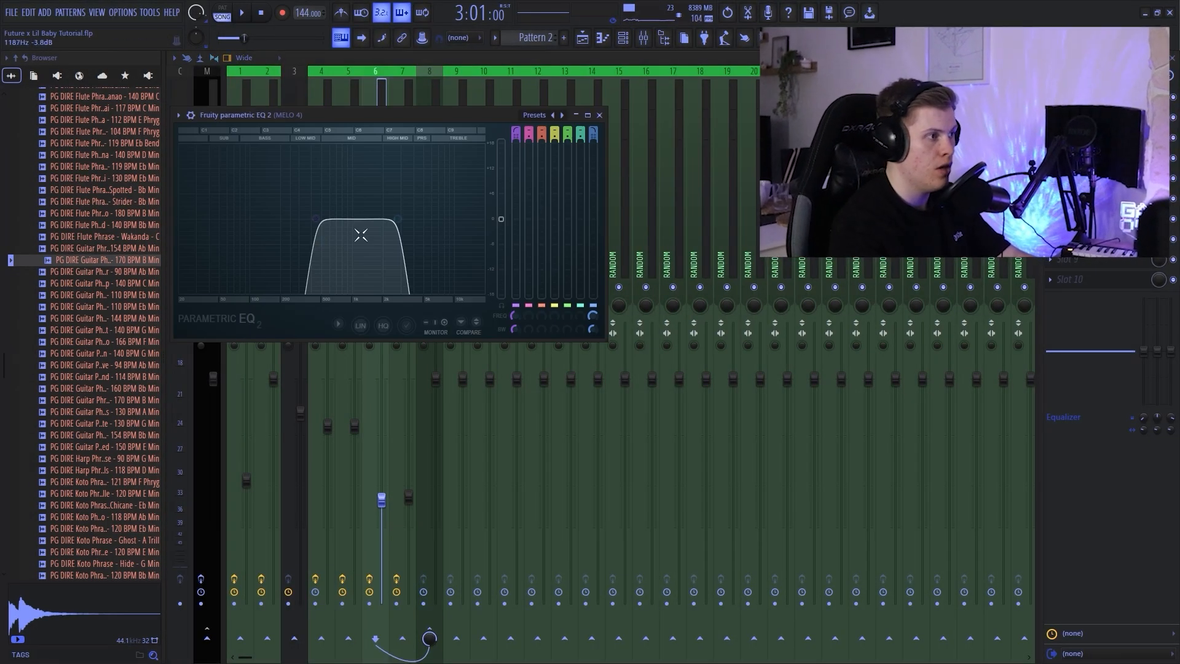
left_click(599, 115)
left_click(762, 129)
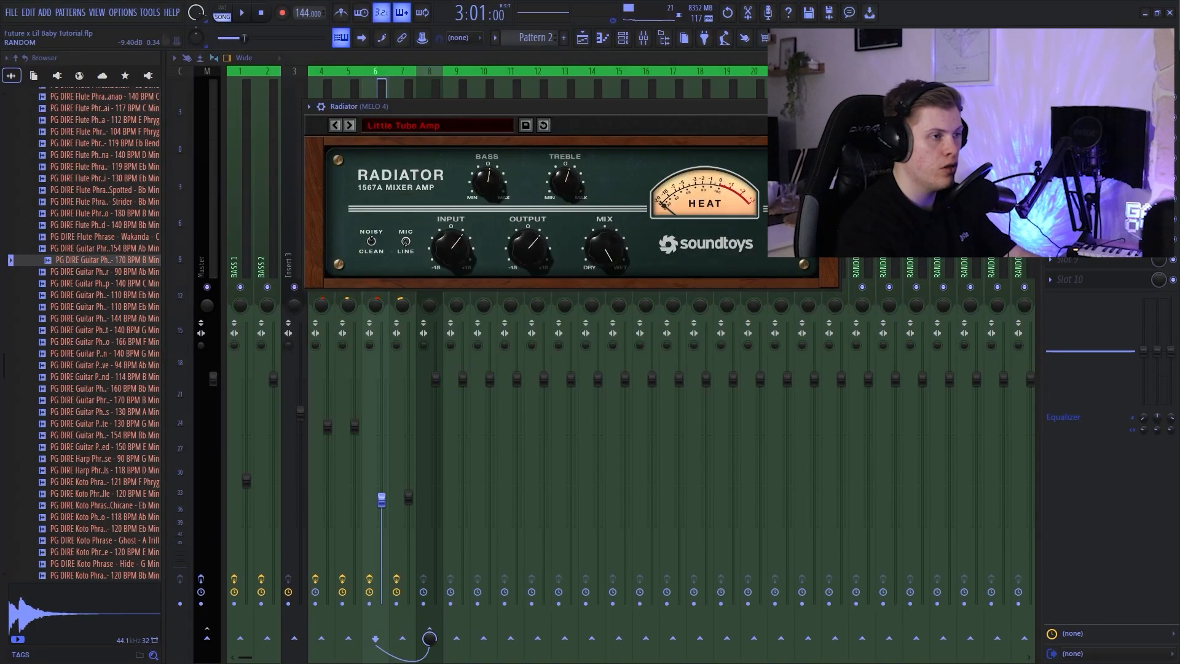
left_click(454, 135)
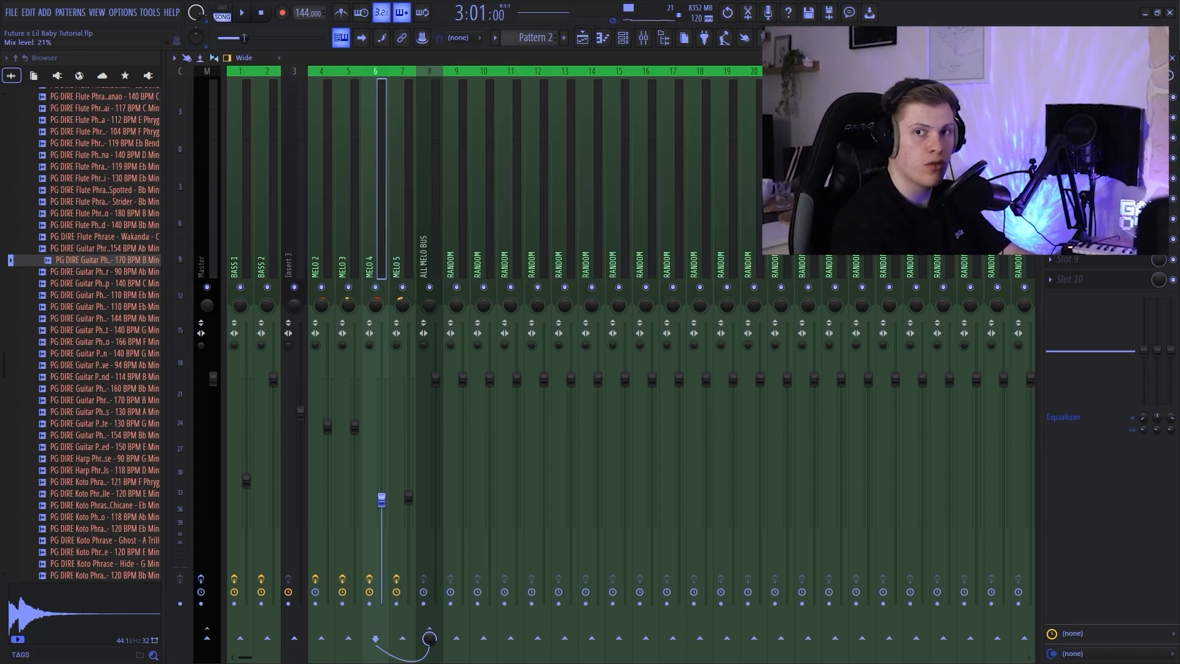
Return to the playlist and play back the arrangement from bar 1 with every track active.
key("F5")
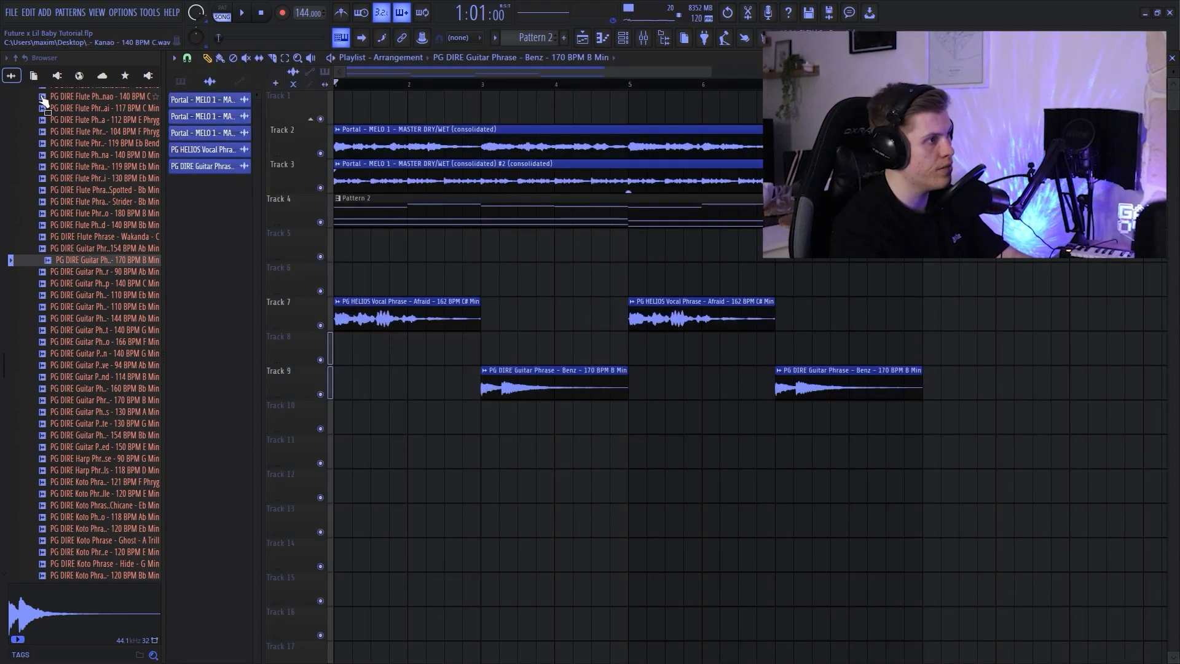
key("space")
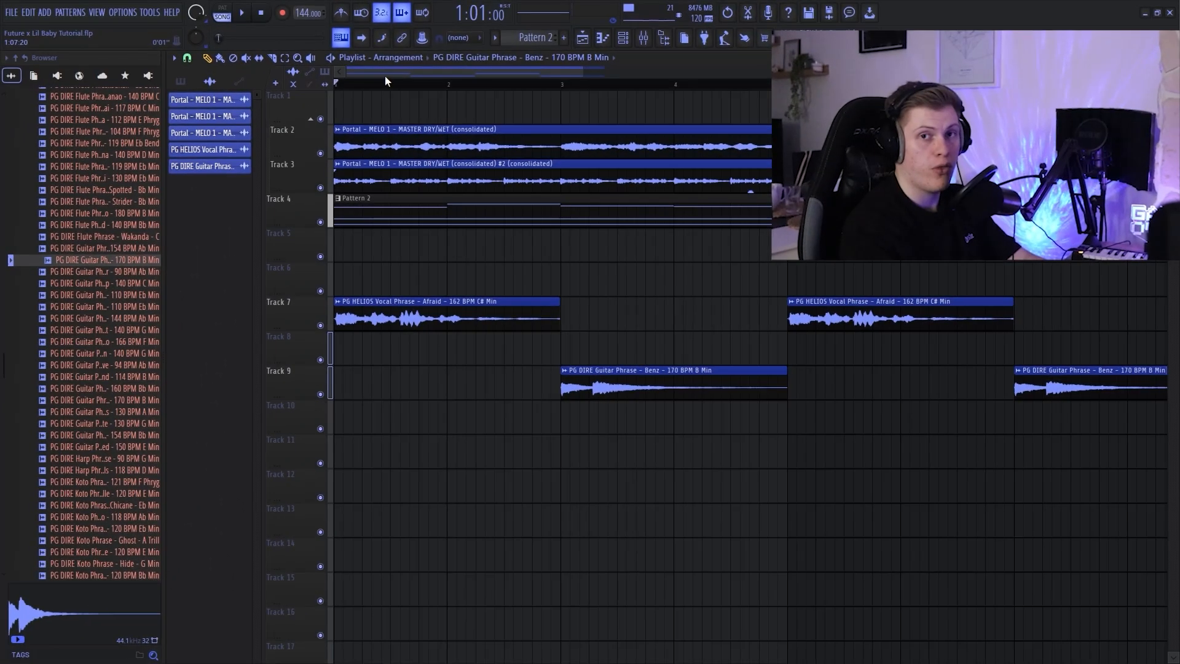
Load an additional Analog Lab V instrument into Pattern 2's channel rack.
scroll(385, 77, "up", 1)
left_click(528, 39)
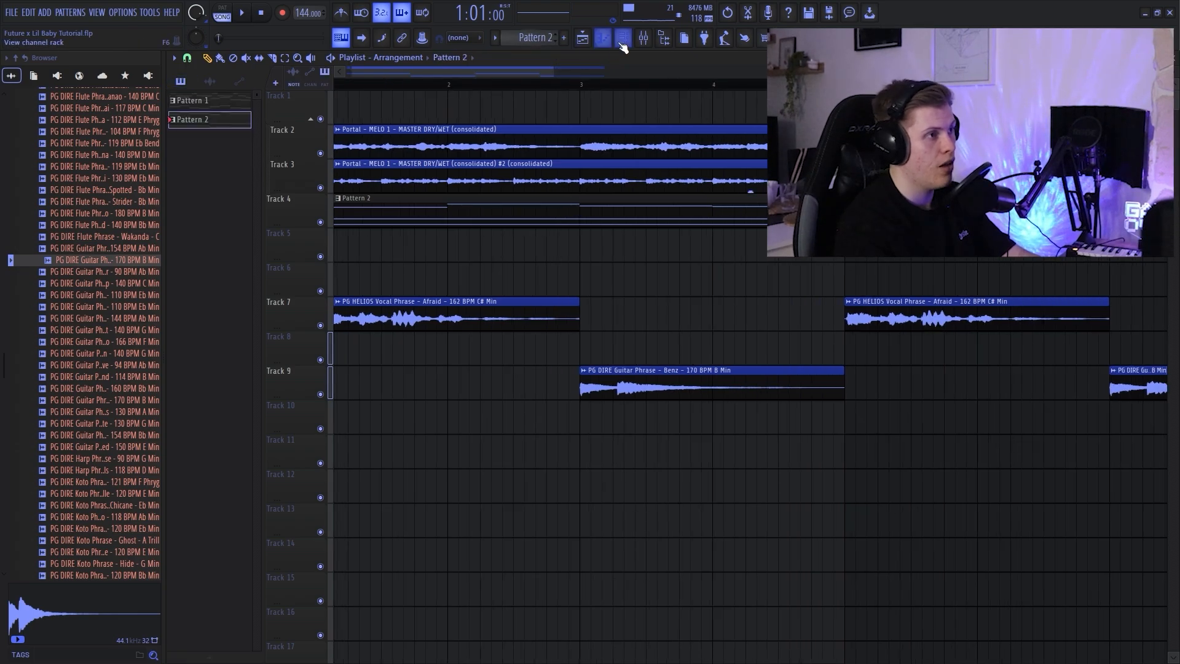
left_click(623, 42)
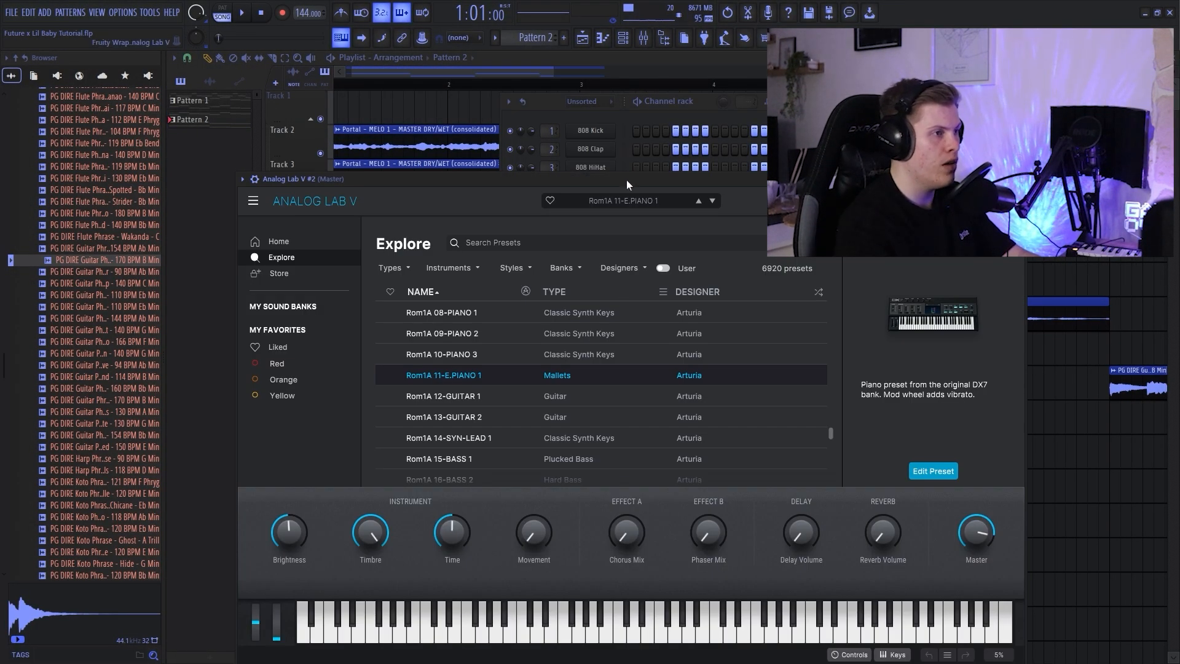
left_click_drag(626, 179, 628, 153)
Open the Eternal sound bank in Analog Lab V and browse its presets.
left_click(330, 274)
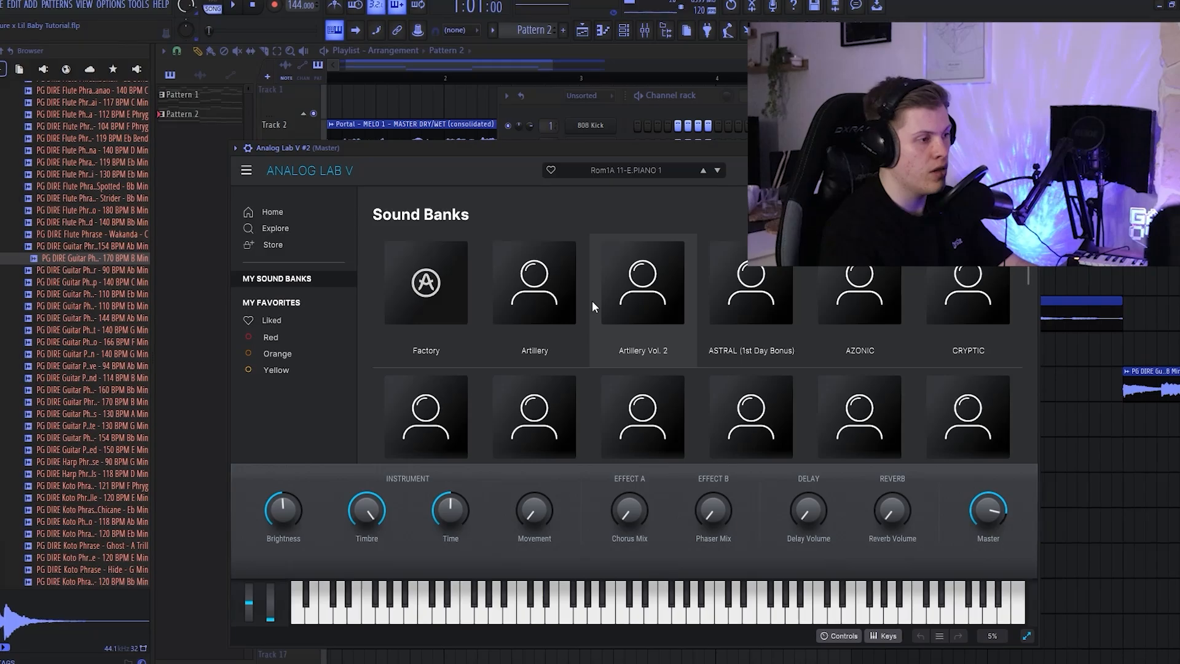
scroll(592, 301, "down", 1)
left_click(861, 352)
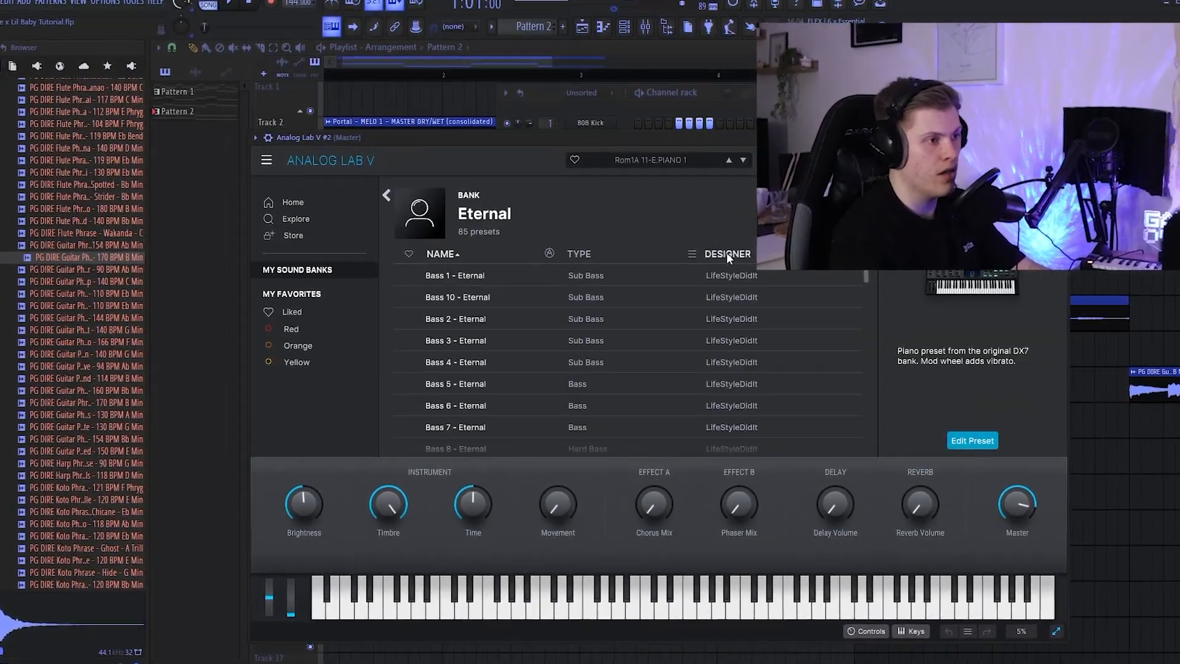
scroll(614, 308, "down", 2)
scroll(615, 308, "down", 10)
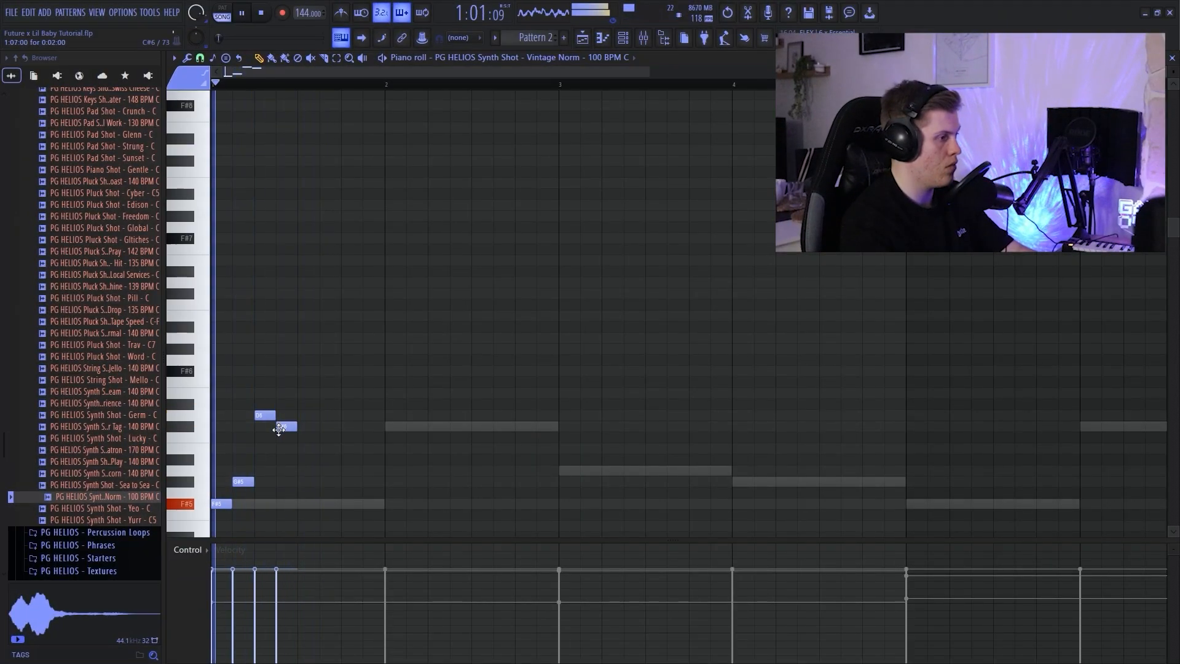
Build an eight-bar Synth Shot melody repeating F#5, G#5, D6 and C#6, with higher A6 and G#6 notes closing some bars.
key("space")
scroll(343, 363, "up", 1)
left_click(351, 339)
left_click(375, 349)
scroll(326, 329, "down", 3)
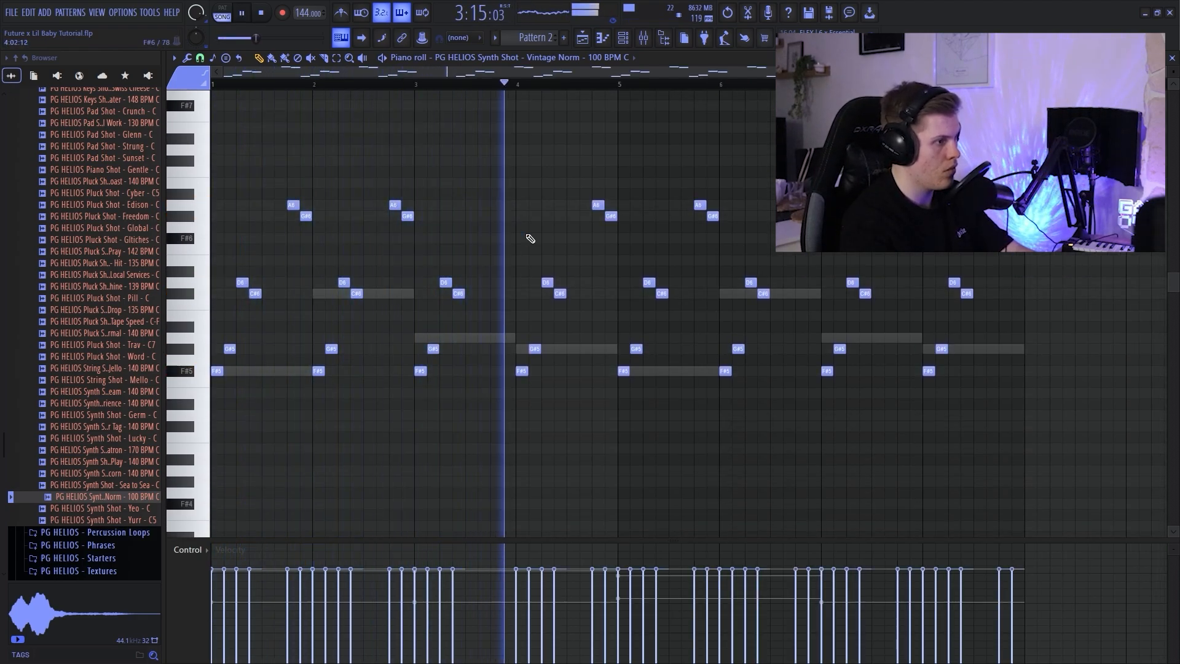
Add high D7 and C#7 notes midway through bar 4 of the melody and play it back.
scroll(581, 264, "up", 2)
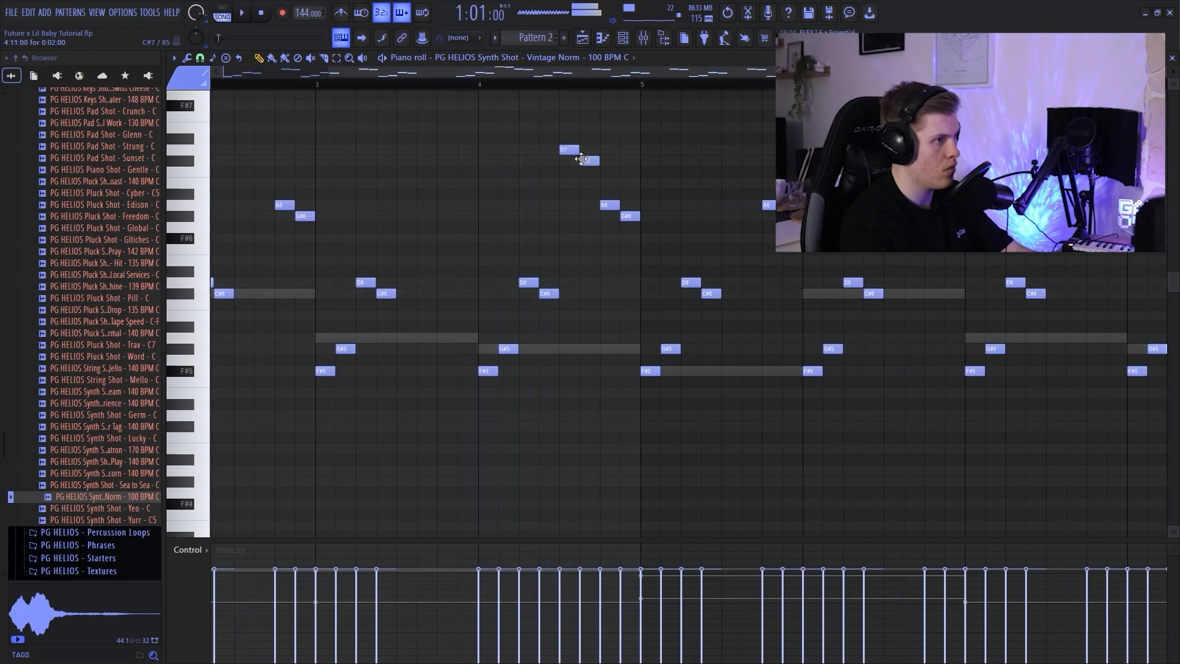
key("space")
scroll(581, 159, "down", 2)
Replace the melody notes in bars 5 to 8 with a duplicate of the first four bars.
left_click_drag(848, 464, 547, 155)
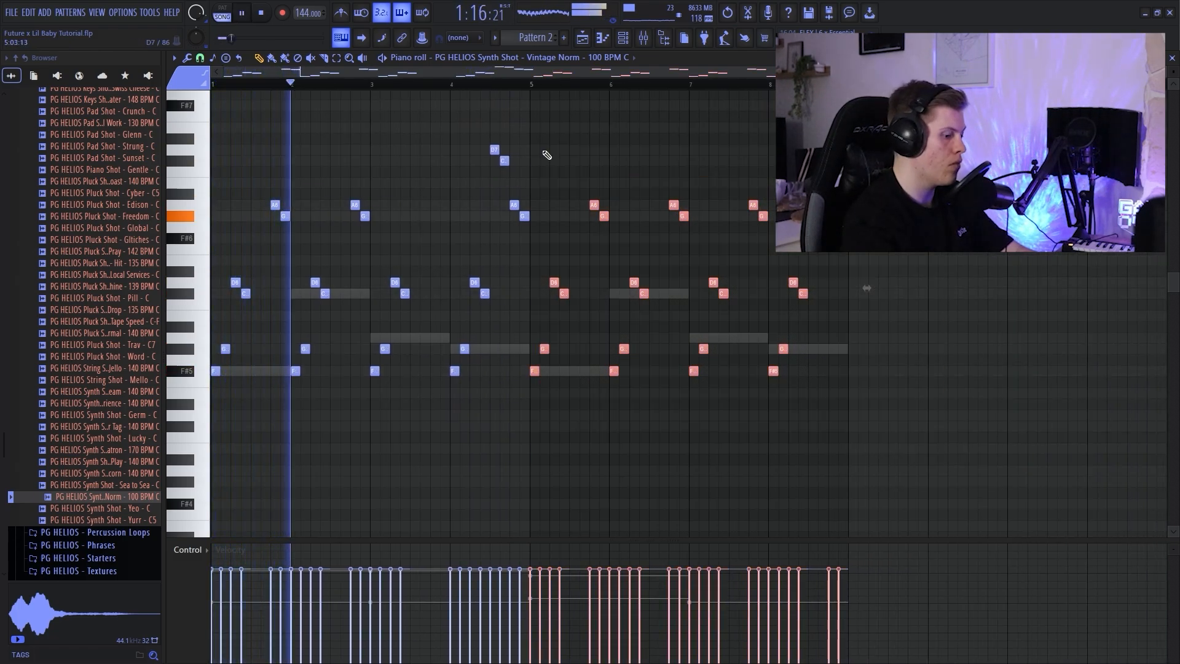
key("Delete")
left_click_drag(664, 465, 217, 138)
key("ctrl+b")
key("ctrl+d")
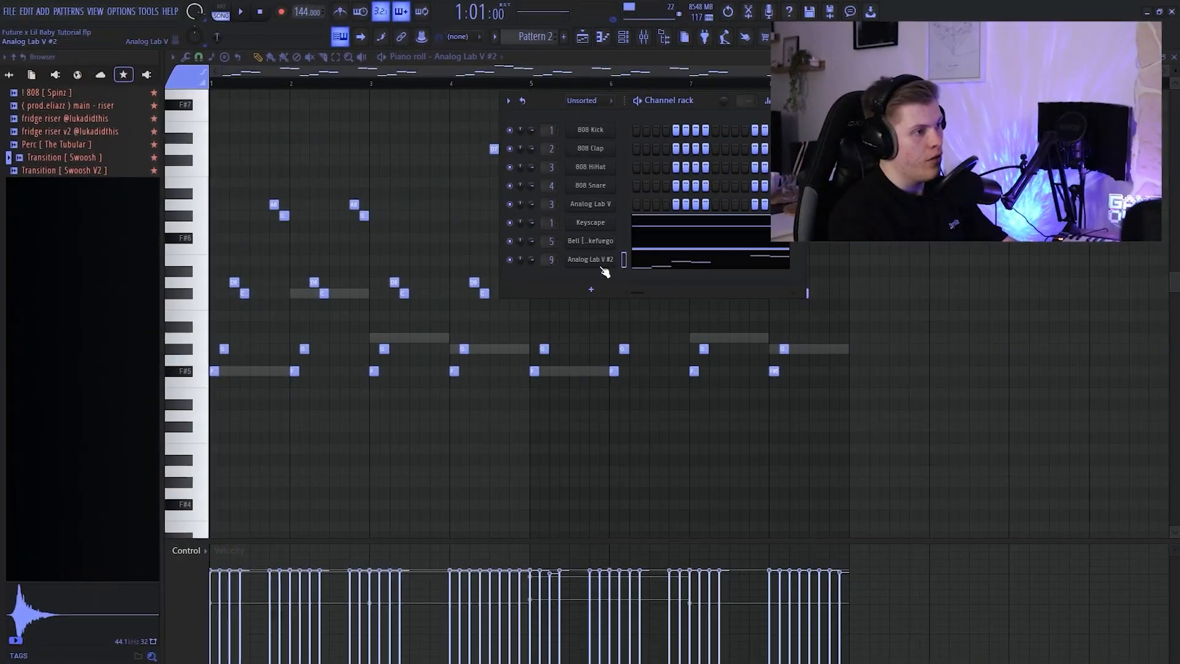
Play the Analog Lab V #2 melody in its piano roll and inspect its level on mixer track 9.
left_click(601, 270)
left_click(540, 295)
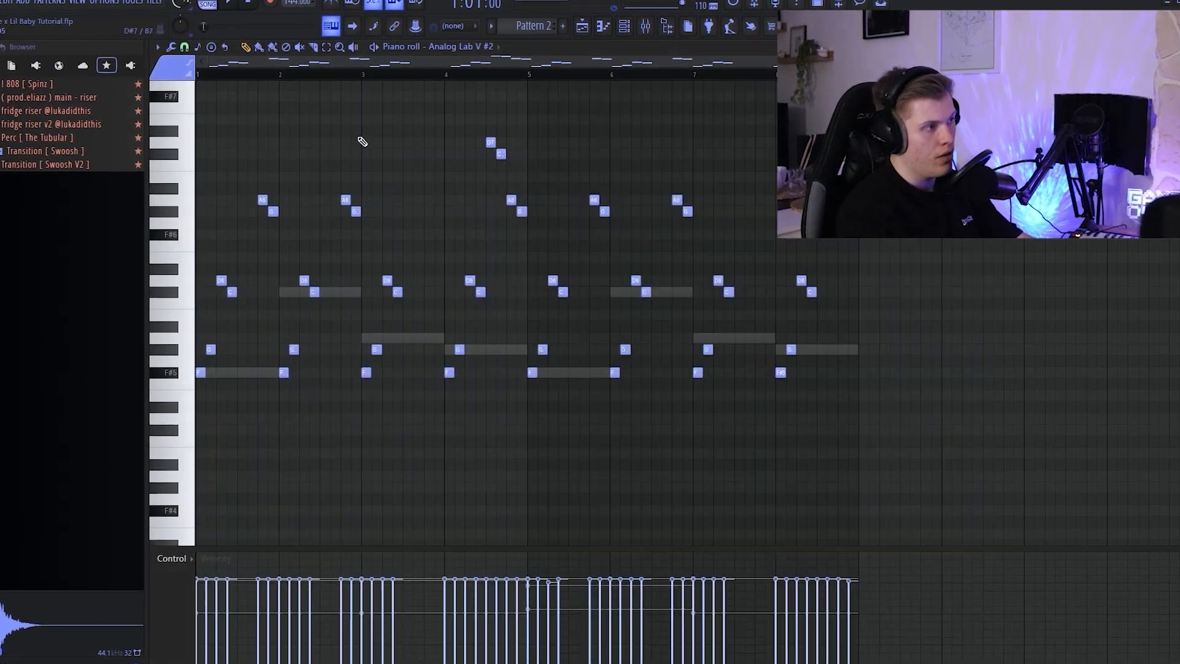
key("F6")
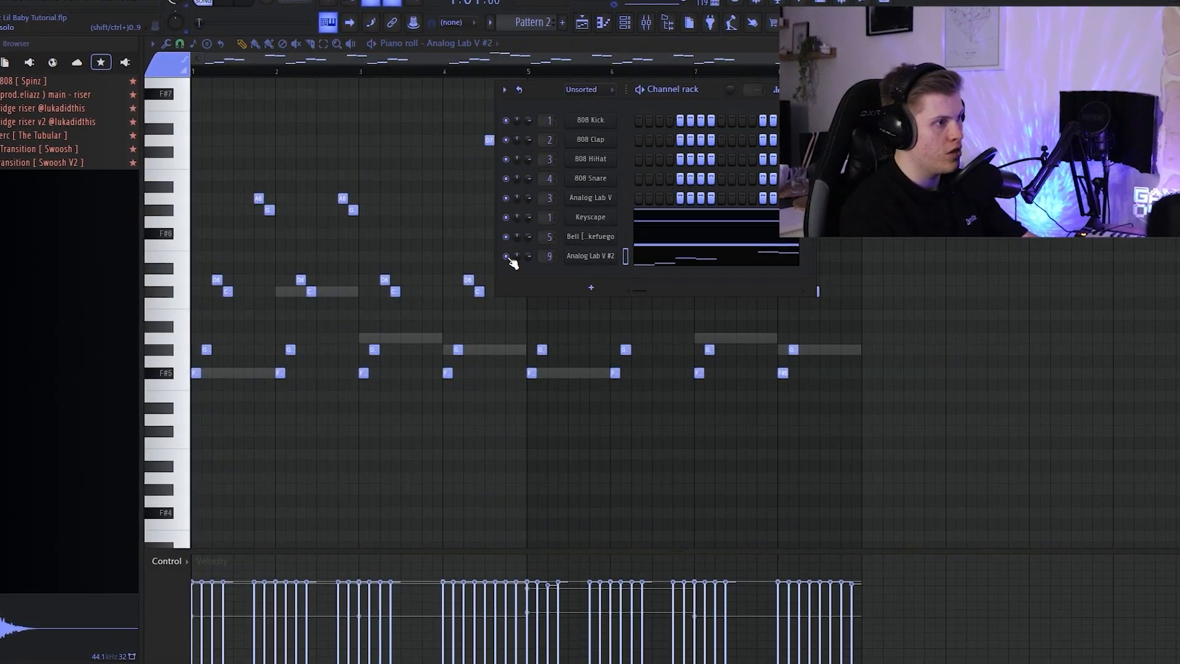
key("F6")
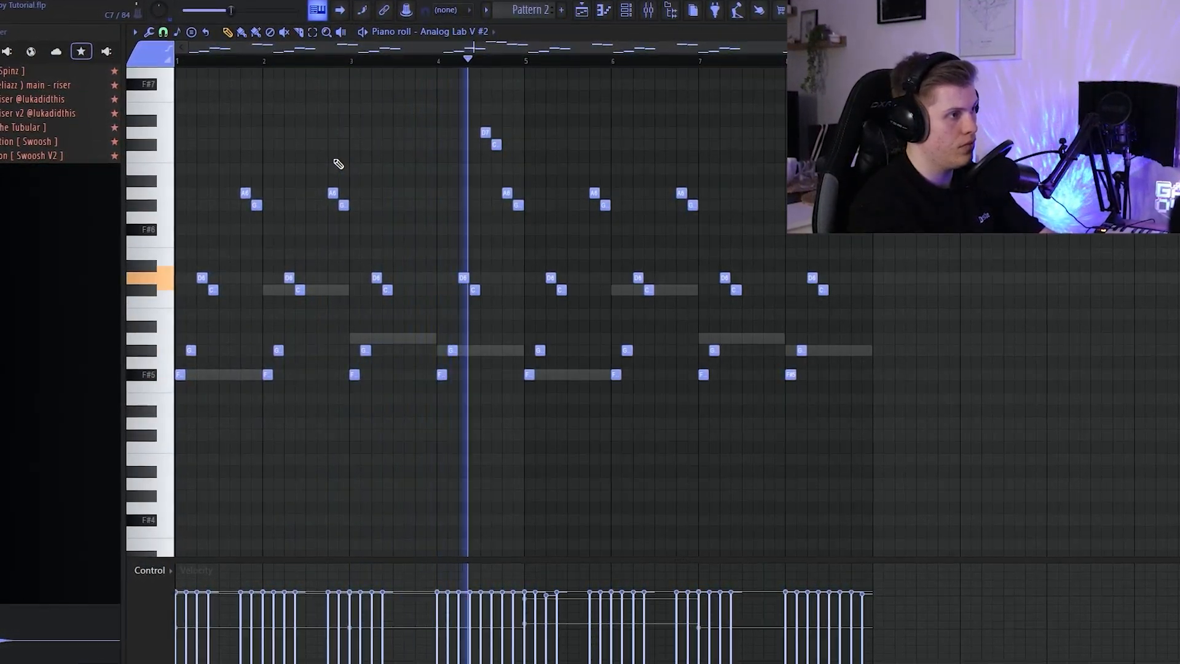
key("F9")
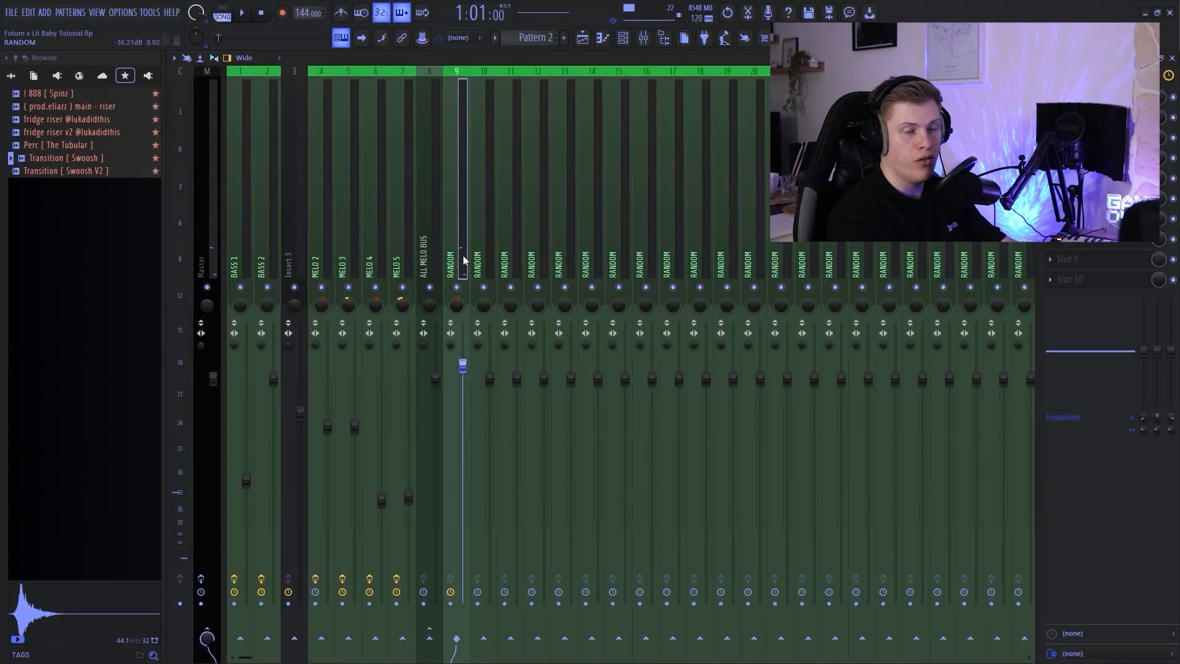
key("F9")
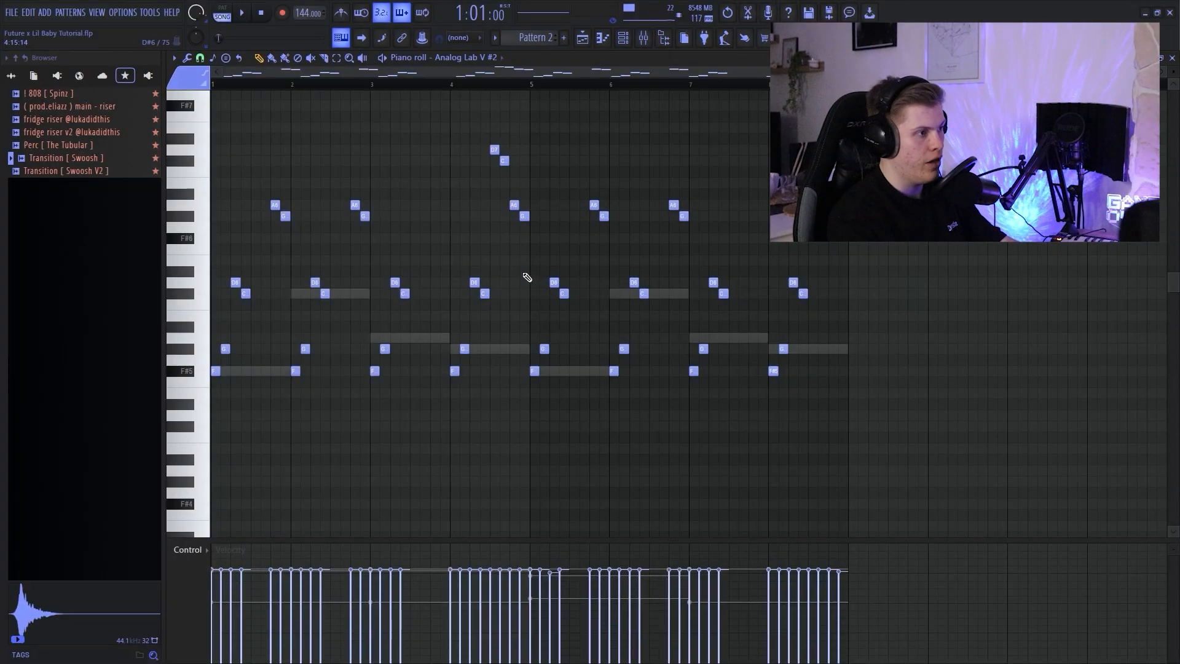
Duplicate the eight-bar playlist section three times and remove selected clips so that each section differs.
key("F5")
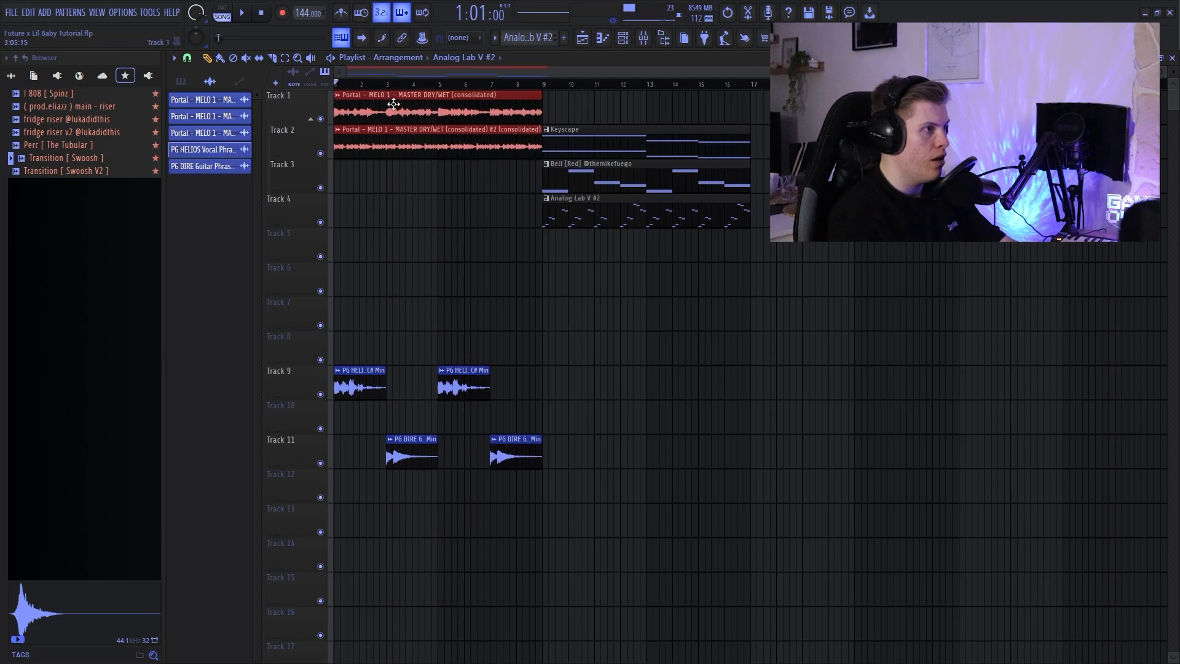
left_click_drag(544, 88, 335, 88)
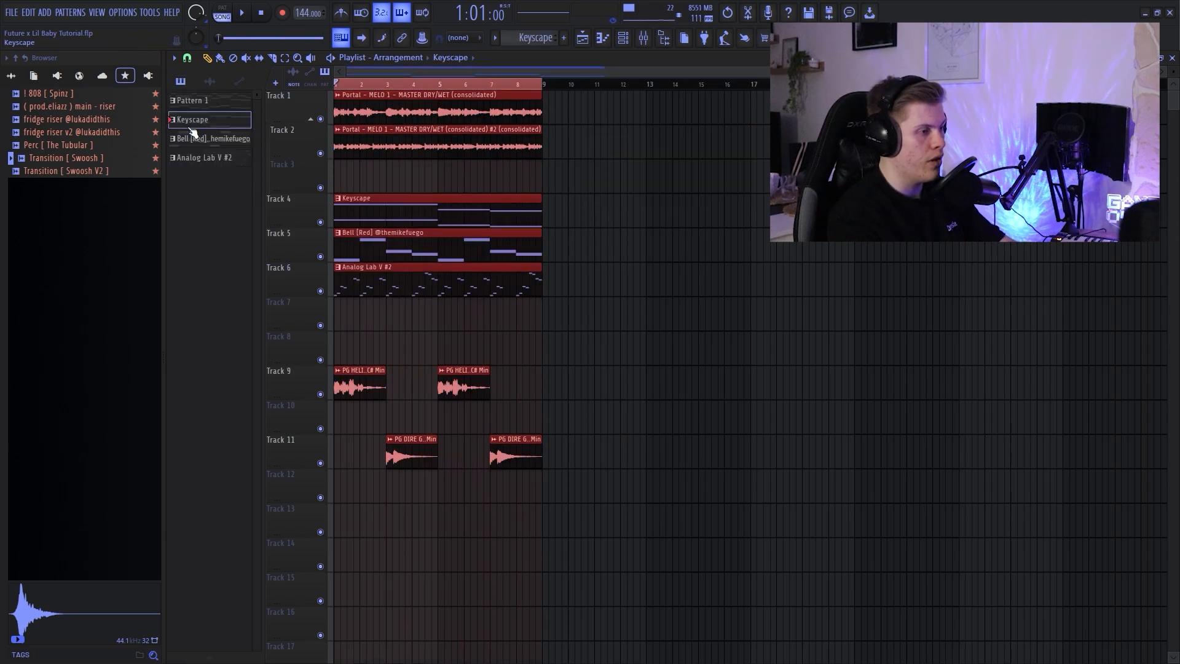
key("ctrl+b")
key("ctrl+b")
key("ctrl+b")
scroll(345, 120, "down", 2)
scroll(354, 111, "up", 3)
left_click(374, 85)
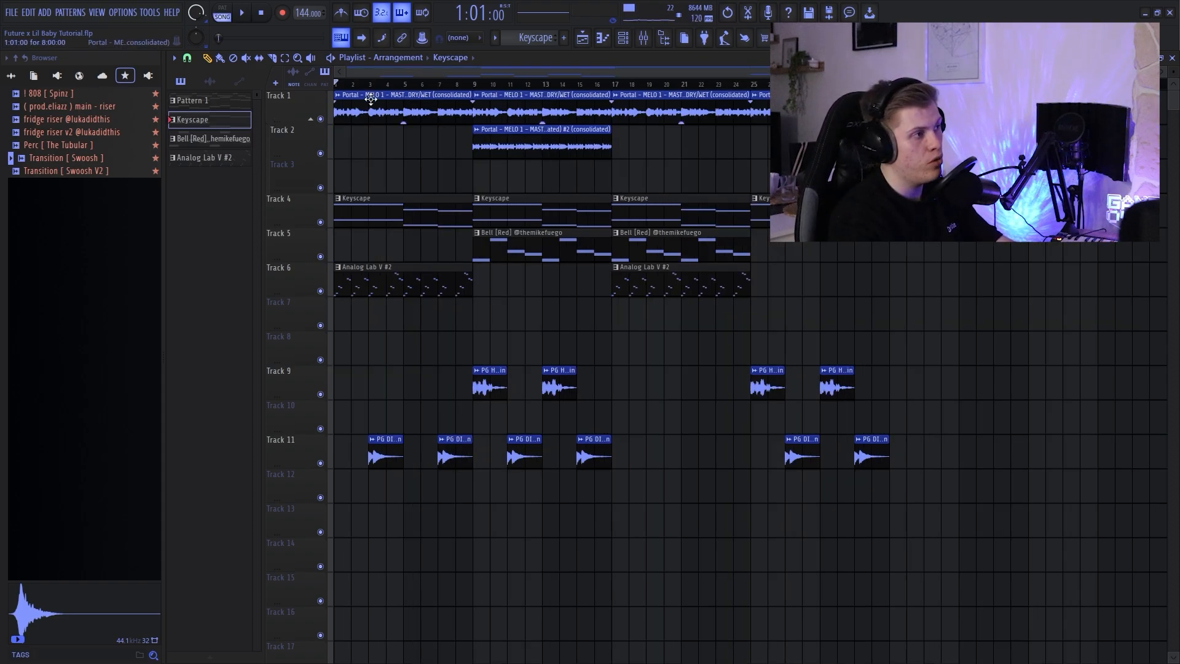
Play back the arrangement's opening section and examine the clips from bar 9 onward.
scroll(420, 94, "up", 2)
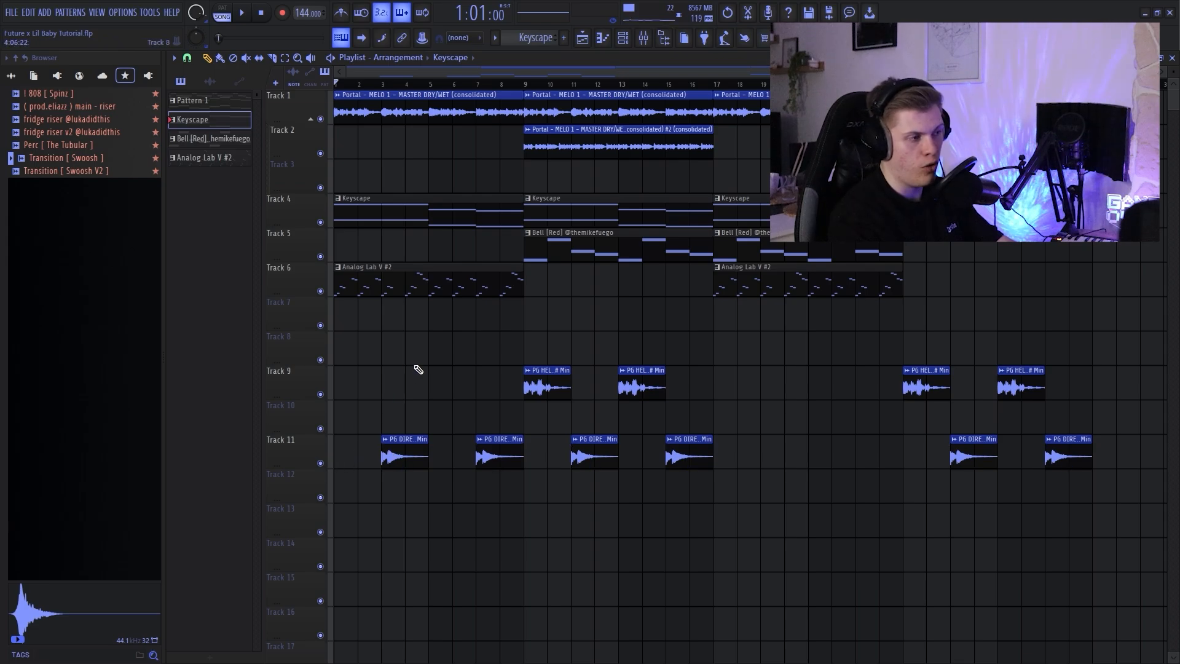
key("space")
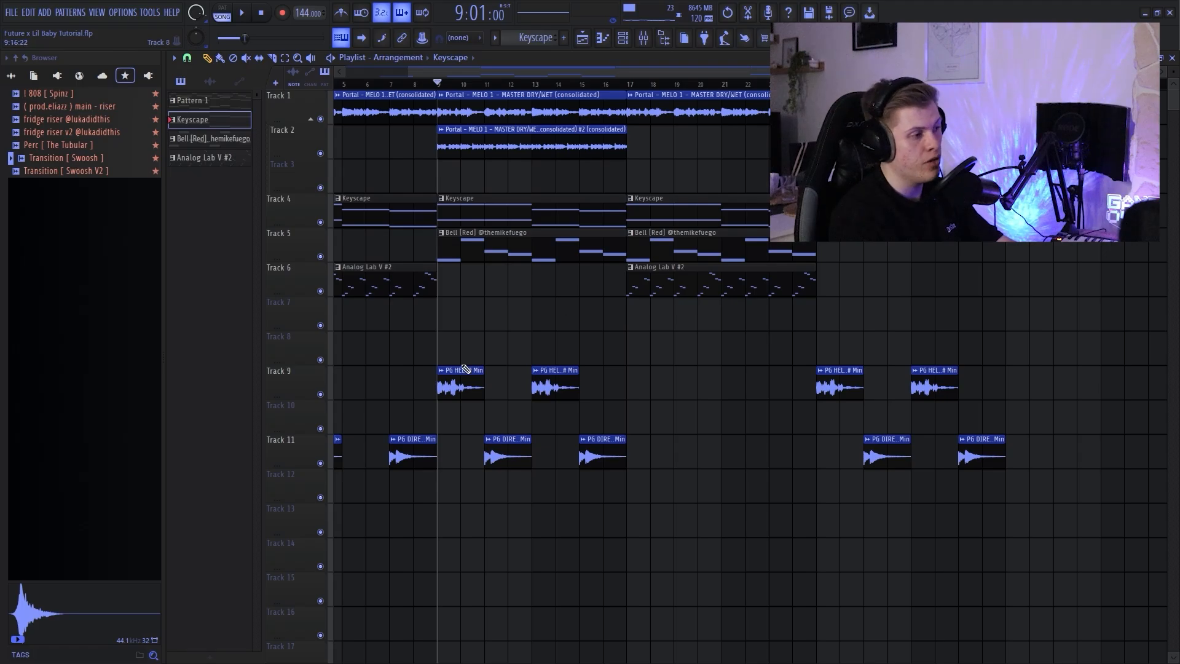
scroll(434, 246, "up", 2)
scroll(484, 251, "down", 2)
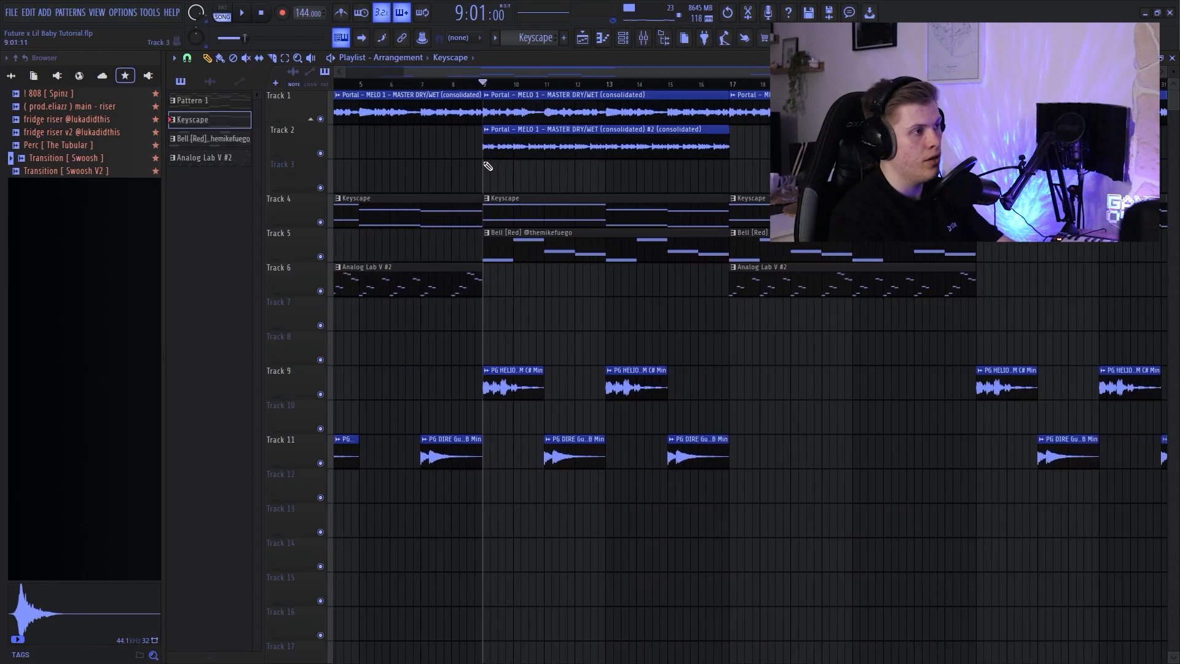
Solo Track 2 and inspect its consolidated melody clip starting at bar 9.
scroll(485, 167, "up", 2)
right_click(321, 154)
left_click(517, 148)
scroll(518, 164, "up", 3)
scroll(477, 173, "down", 2)
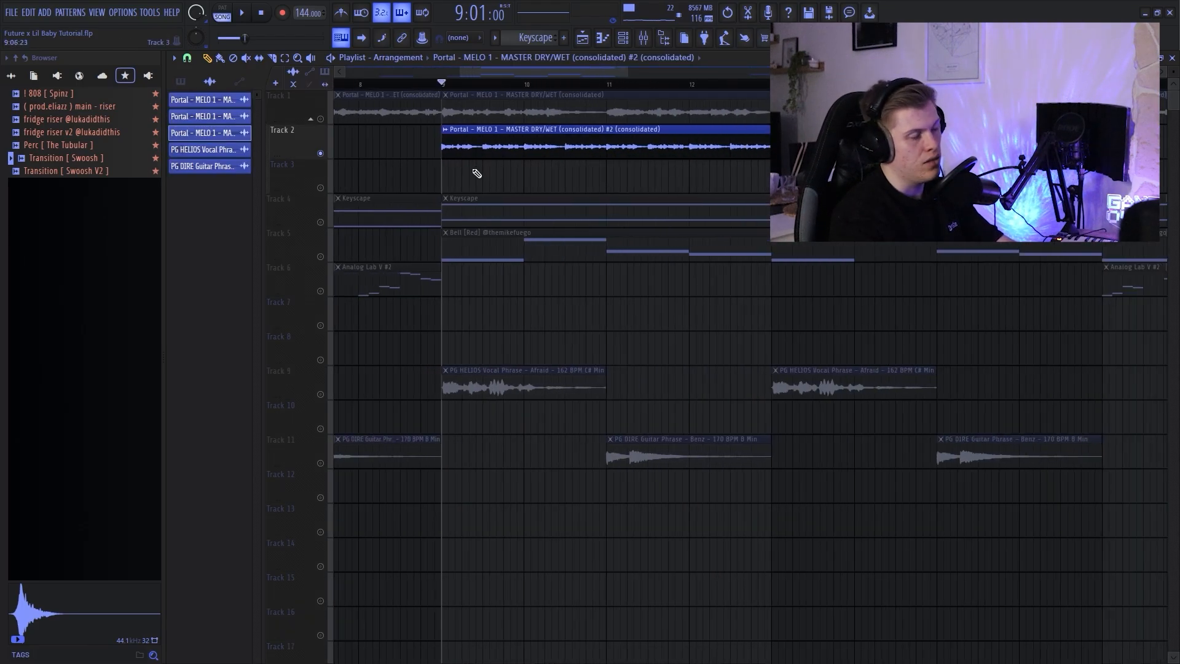
scroll(430, 163, "down", 3)
Unsolo Track 2 and play the arrangement from bar 9 with all tracks active.
right_click(320, 154)
key("space")
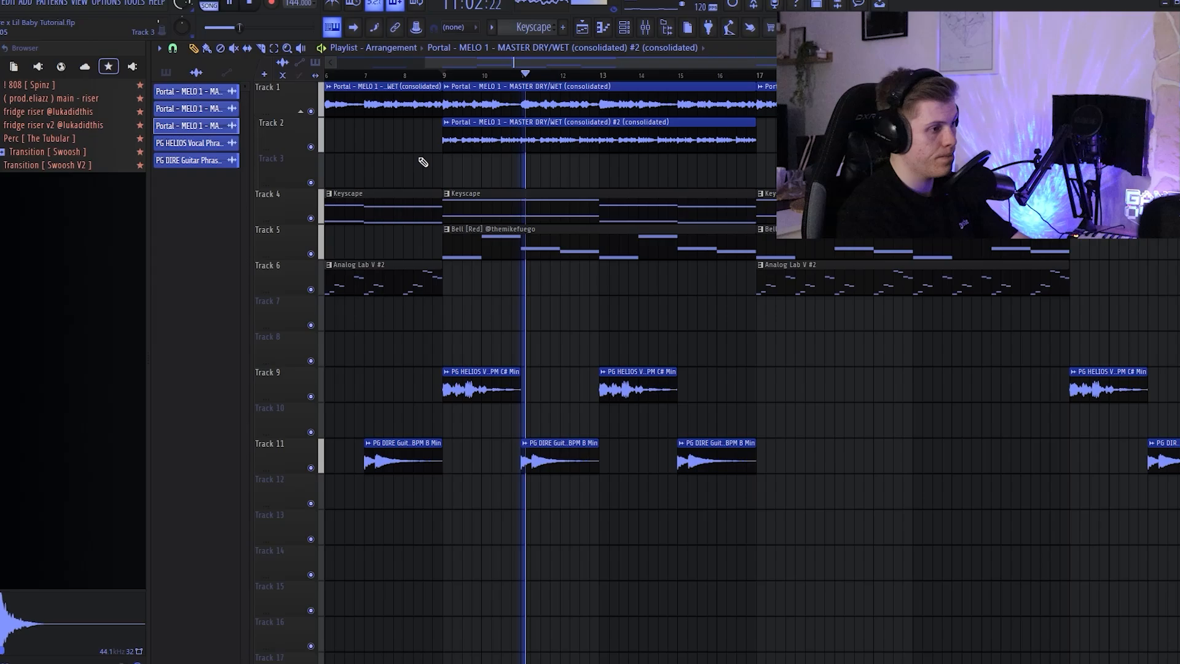
key("space")
scroll(518, 193, "down", 3)
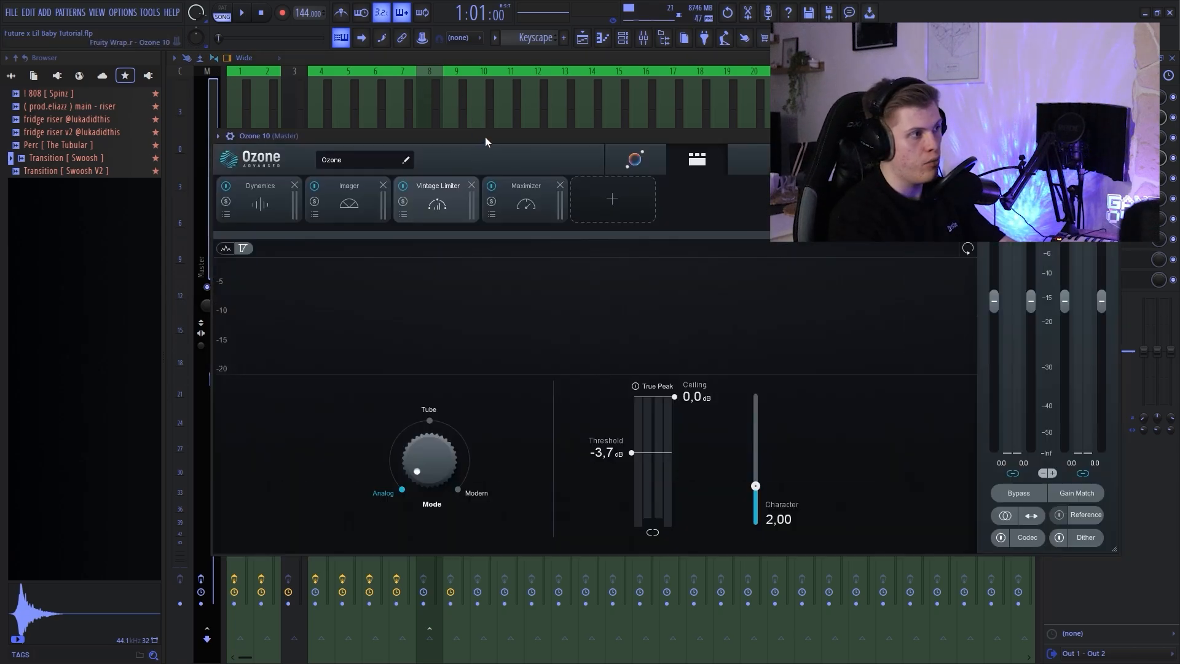
Inspect the Vintage Limiter and Dynamics modules of Ozone 10 on the master track.
left_click_drag(481, 136, 507, 132)
left_click(311, 198)
mouse_move(392, 131)
left_mouse_down()
mouse_move(363, 113)
mouse_move(408, 118)
left_mouse_up()
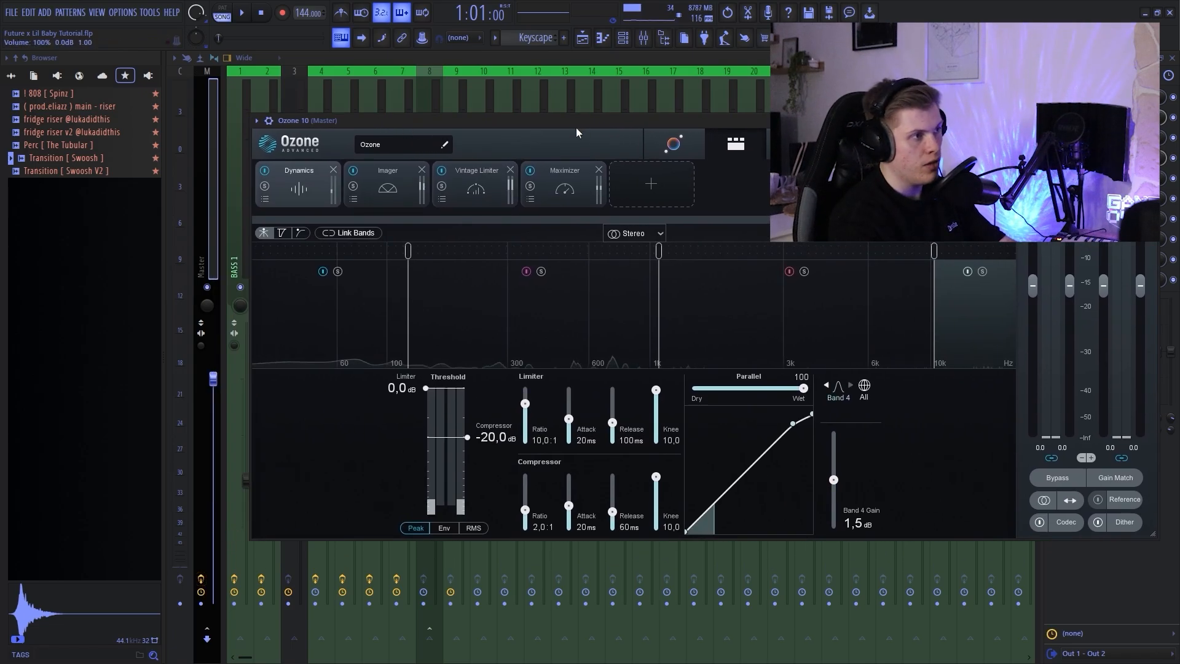
left_click_drag(577, 133, 554, 132)
left_click(1130, 120)
Load SoundShifter Pitch Stereo on the master mixer track.
key("F9")
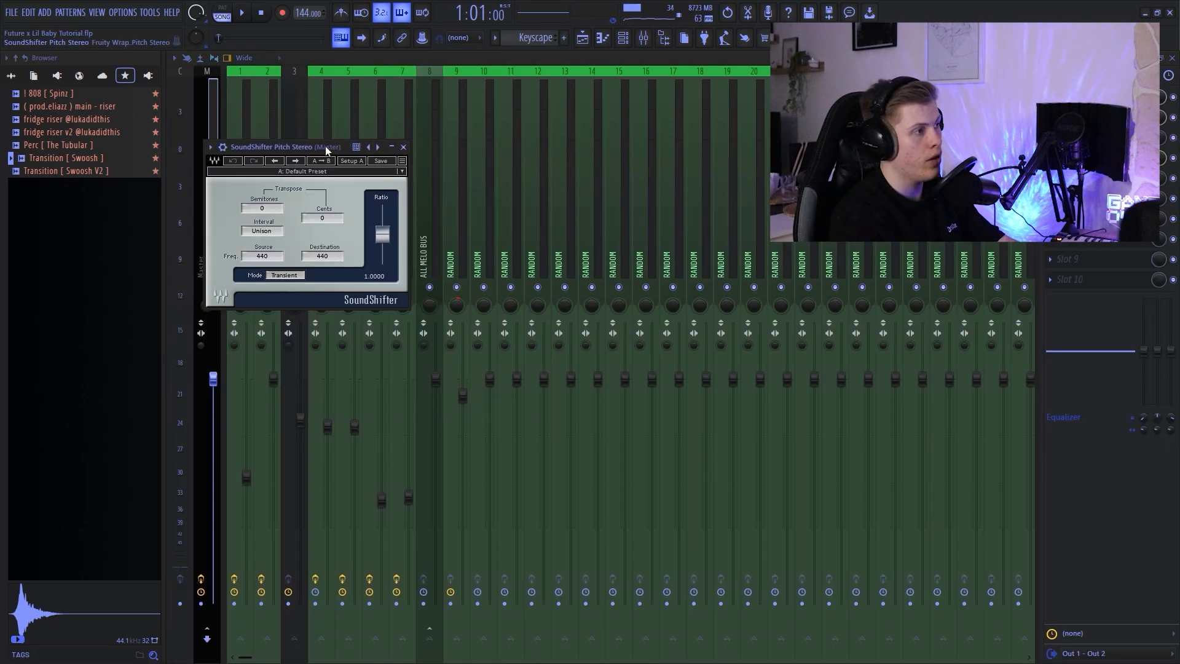
left_click_drag(325, 146, 446, 151)
left_click(523, 152)
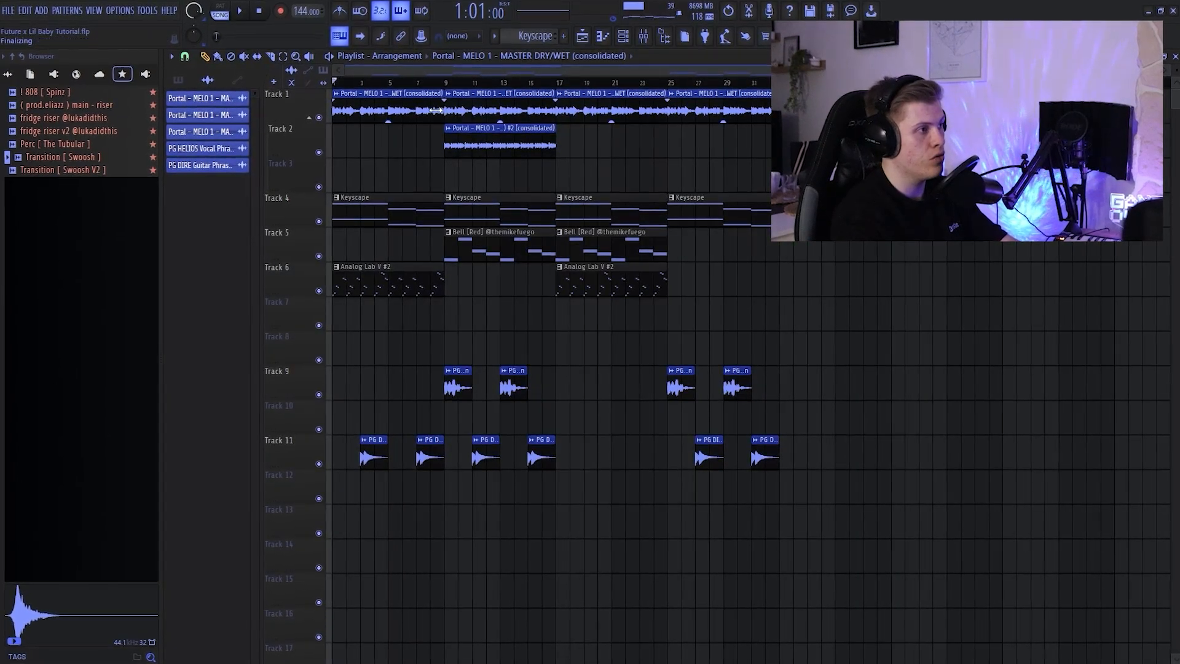
Mute the Keyscape bass on Track 4 and look over the whole arrangement.
scroll(337, 109, "up", 2)
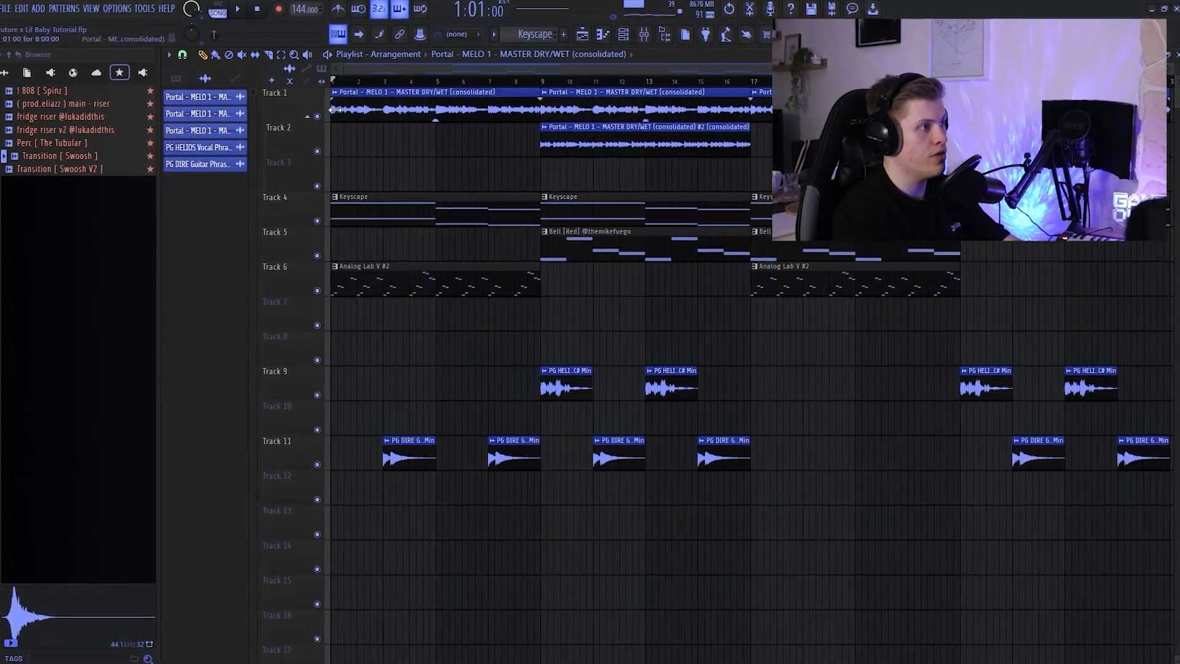
scroll(337, 108, "down", 2)
left_click(317, 221)
scroll(323, 210, "up", 1)
scroll(344, 178, "up", 1)
scroll(371, 88, "down", 2)
scroll(365, 92, "up", 2)
scroll(358, 97, "down", 3)
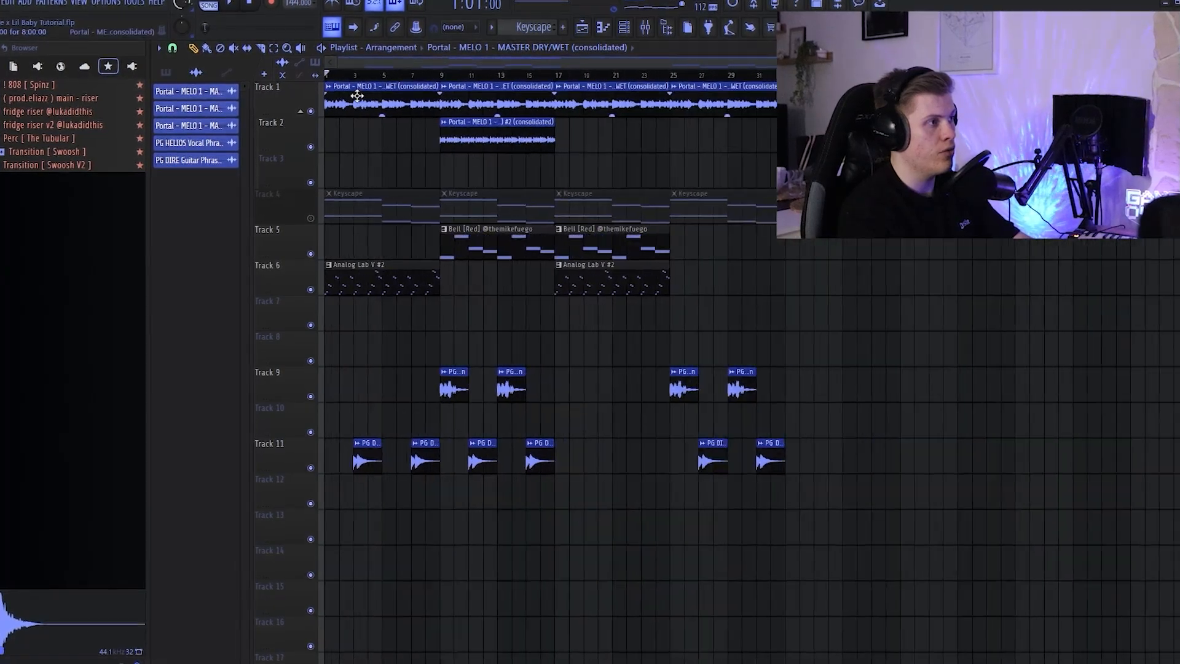
scroll(391, 66, "up", 2)
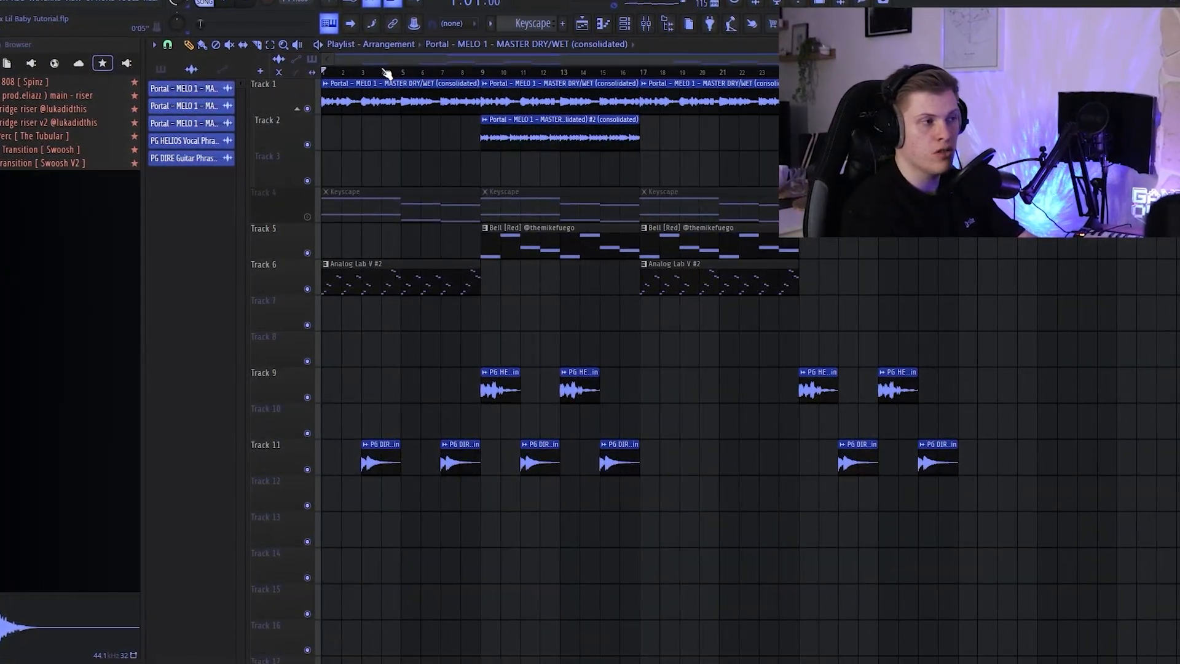
scroll(388, 73, "down", 2)
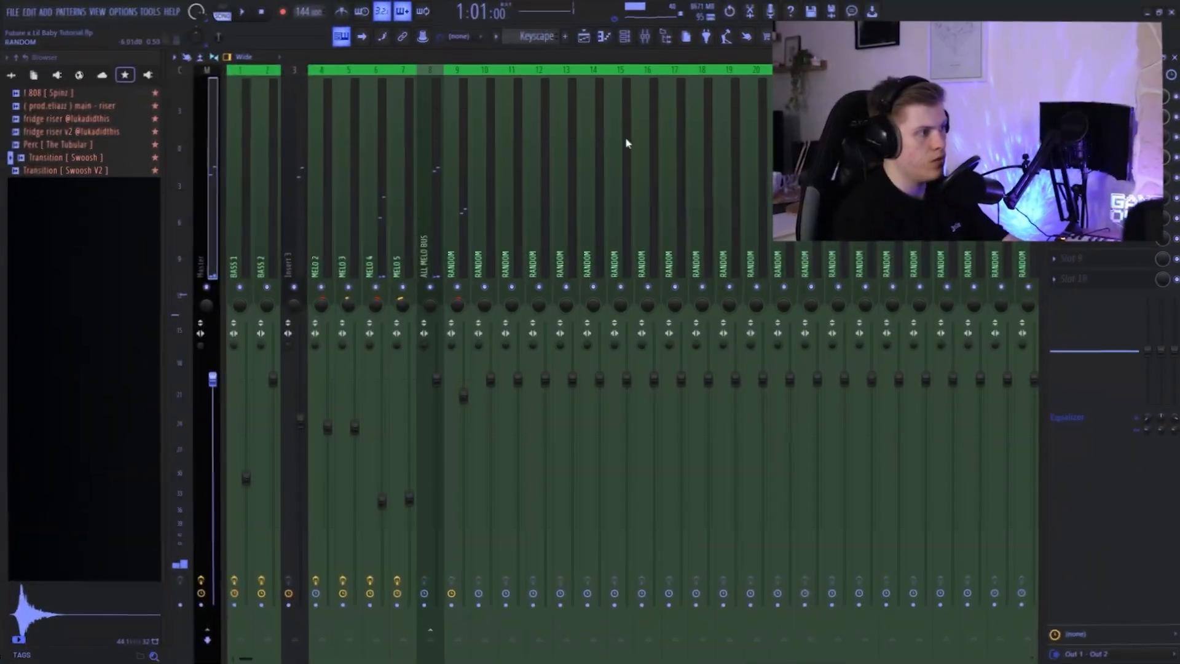
Delete the Keyscape clips from Track 4 and consolidate the remaining arrangement into one clip on Track 1.
key("F9")
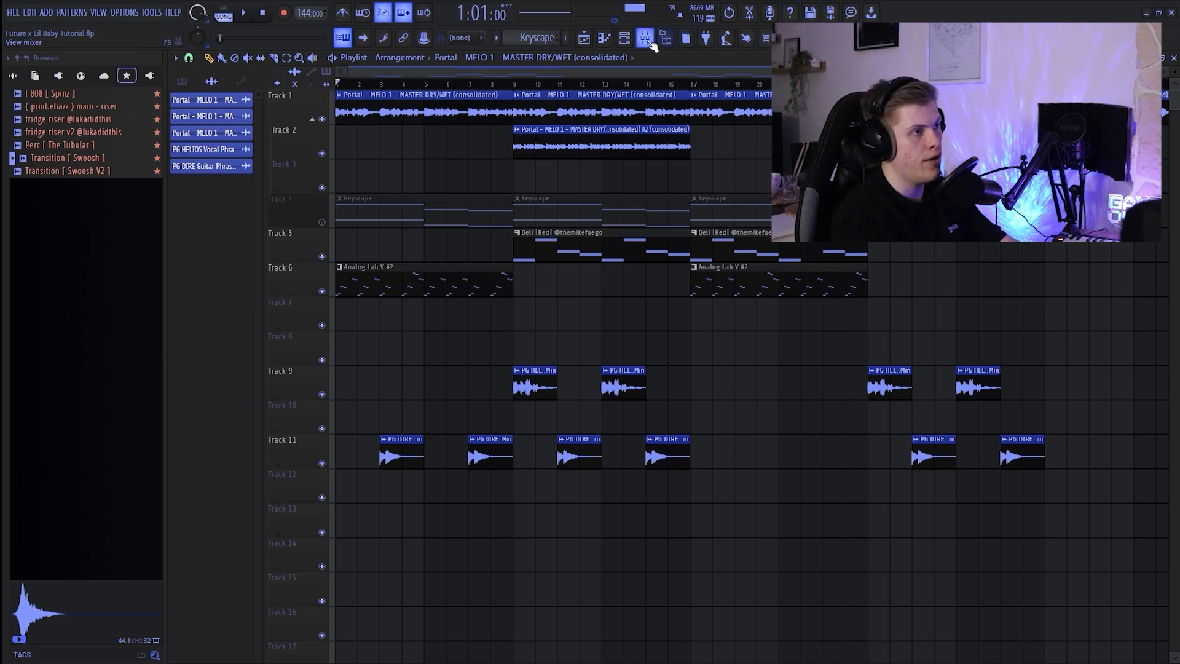
left_click(645, 39)
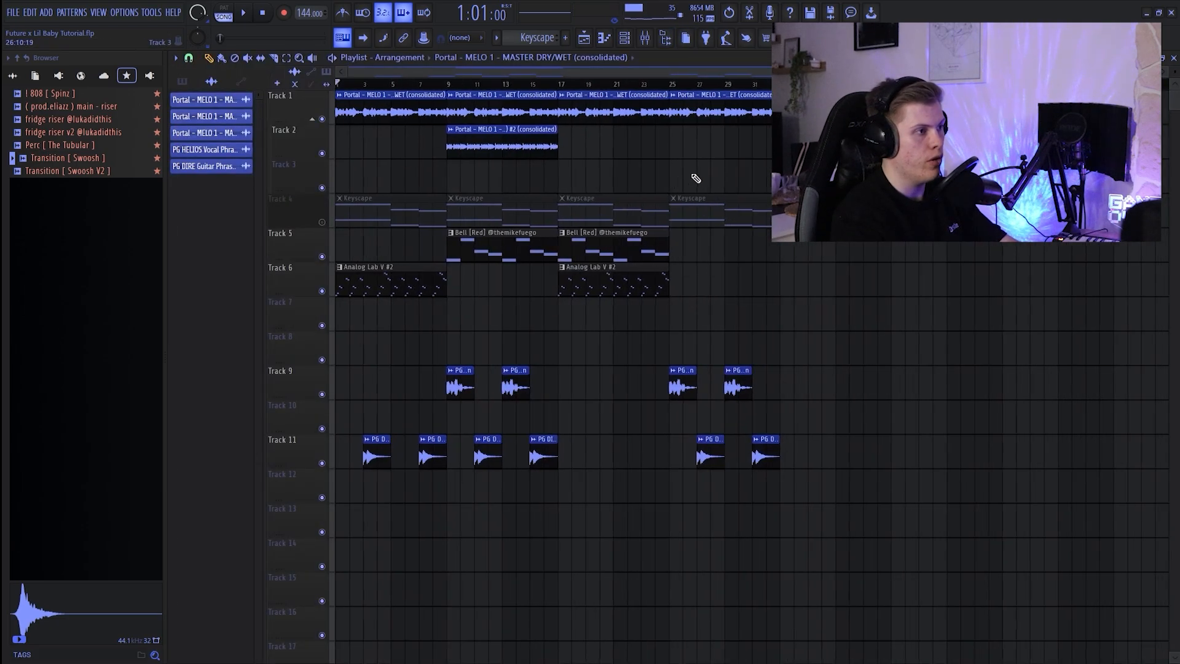
right_click(522, 212)
right_click(394, 213)
key("ctrl+a")
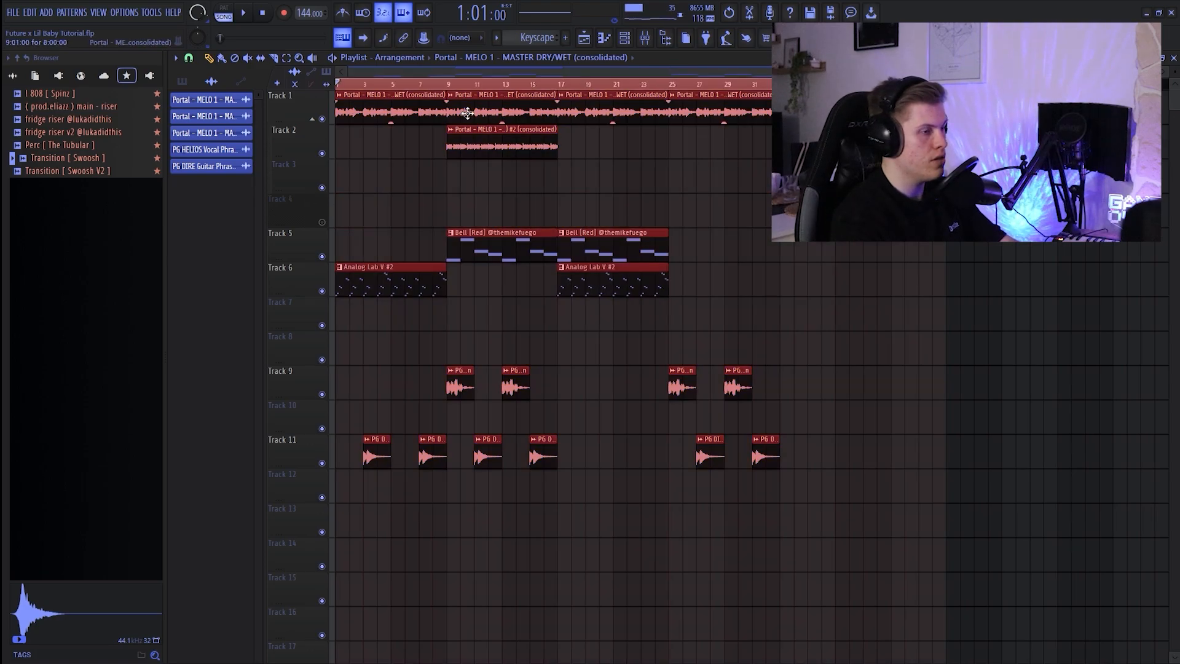
scroll(600, 136, "up", 2)
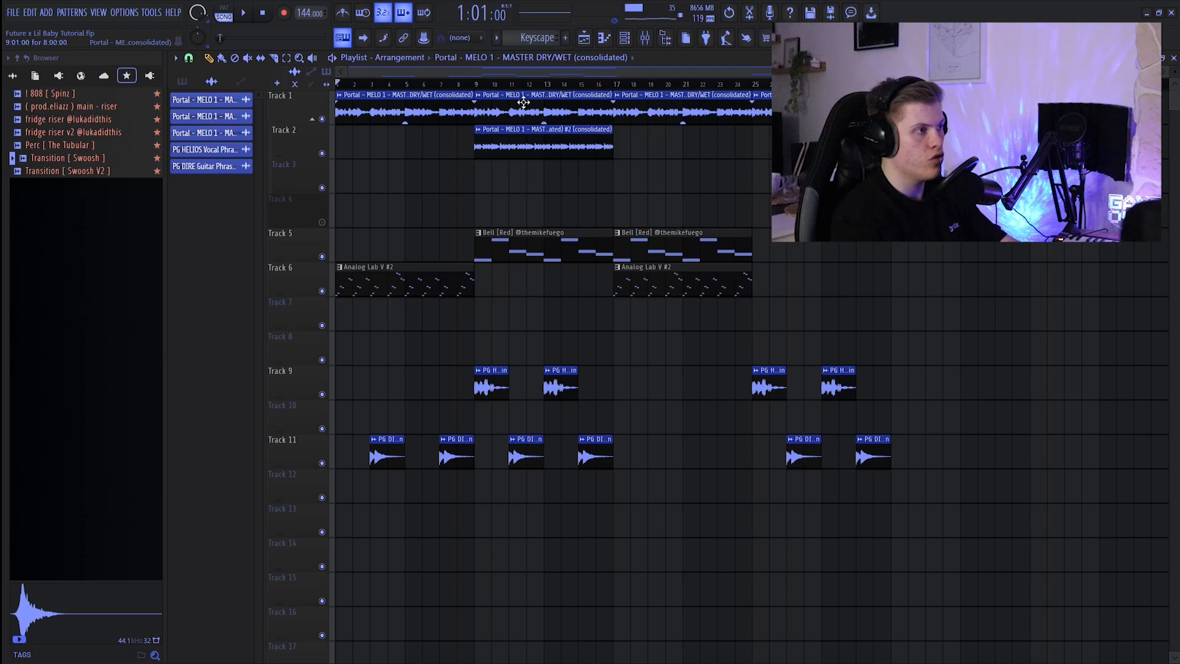
Transpose the Keyscape bass notes to F, C# and C and place the pattern four times in a row on Track 4.
left_click(183, 84)
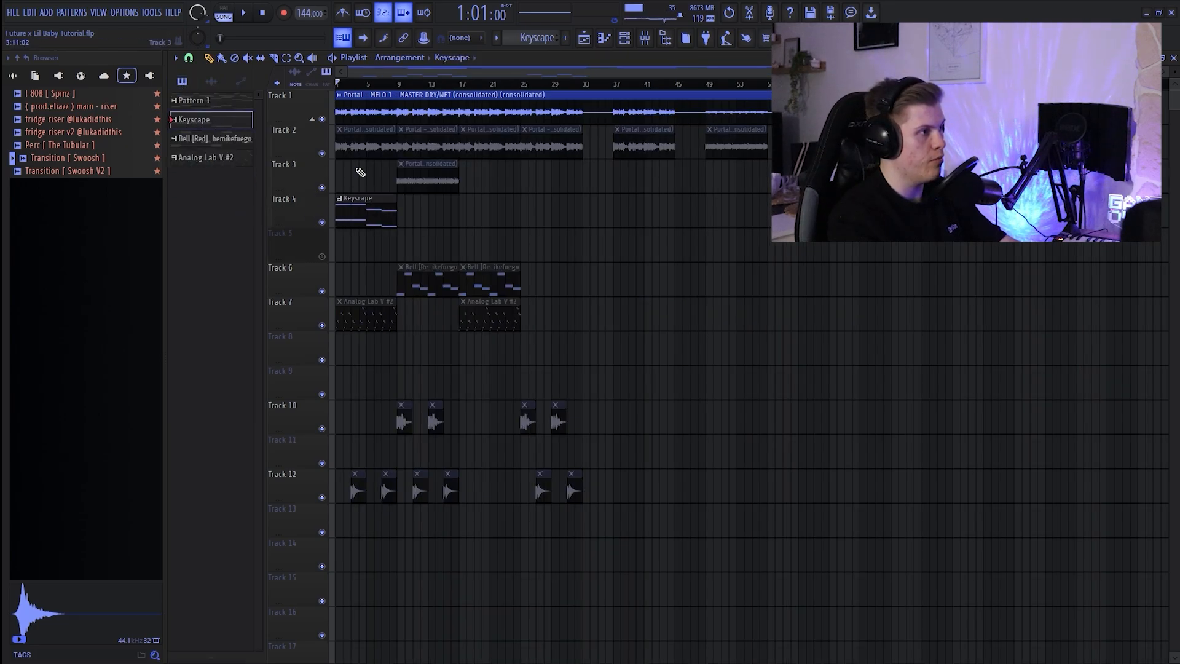
scroll(364, 169, "up", 3)
left_click_drag(379, 73, 345, 72)
scroll(343, 134, "down", 3)
scroll(373, 138, "up", 3)
left_click_drag(419, 72, 382, 72)
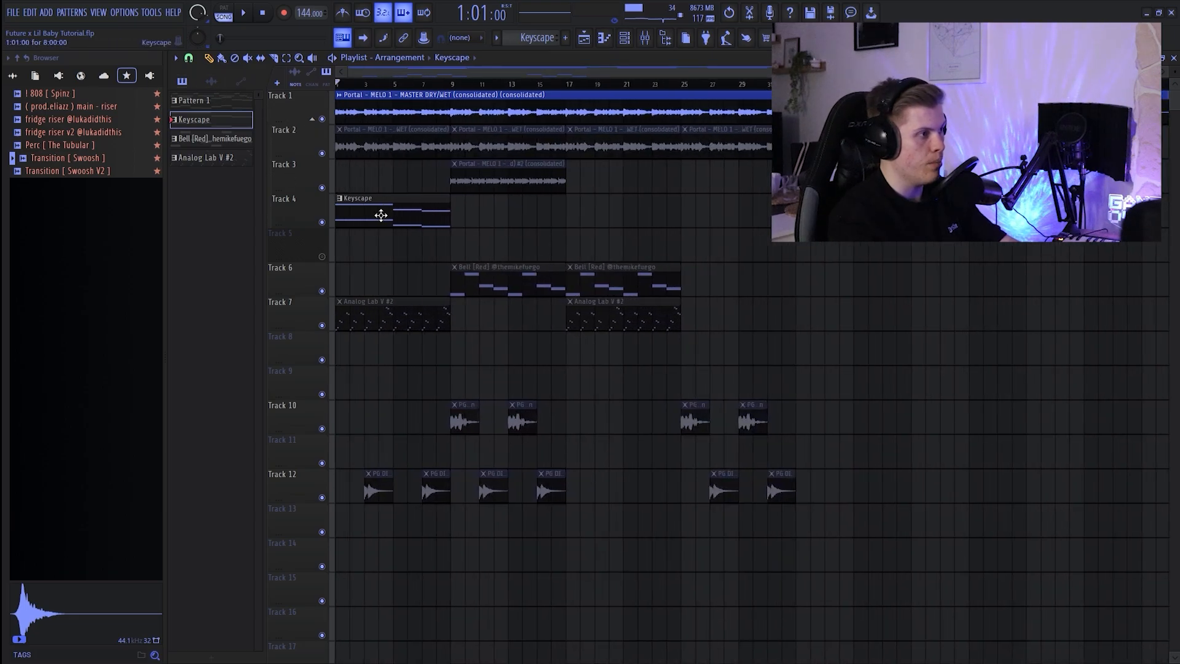
double_click(381, 215)
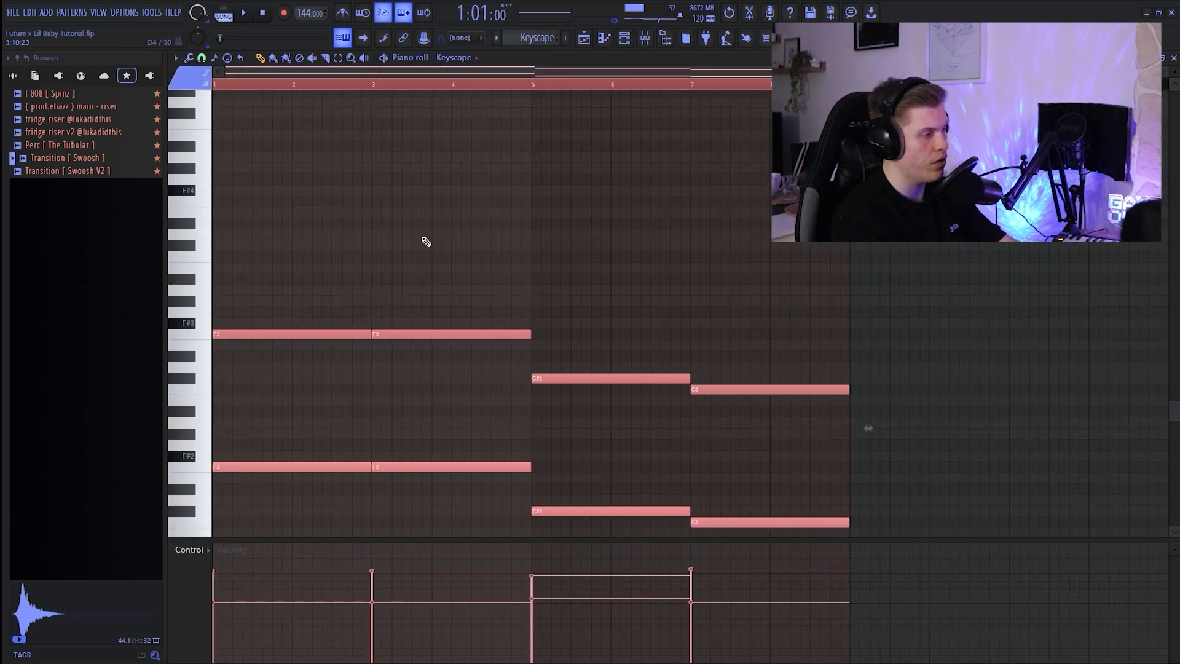
key("Escape")
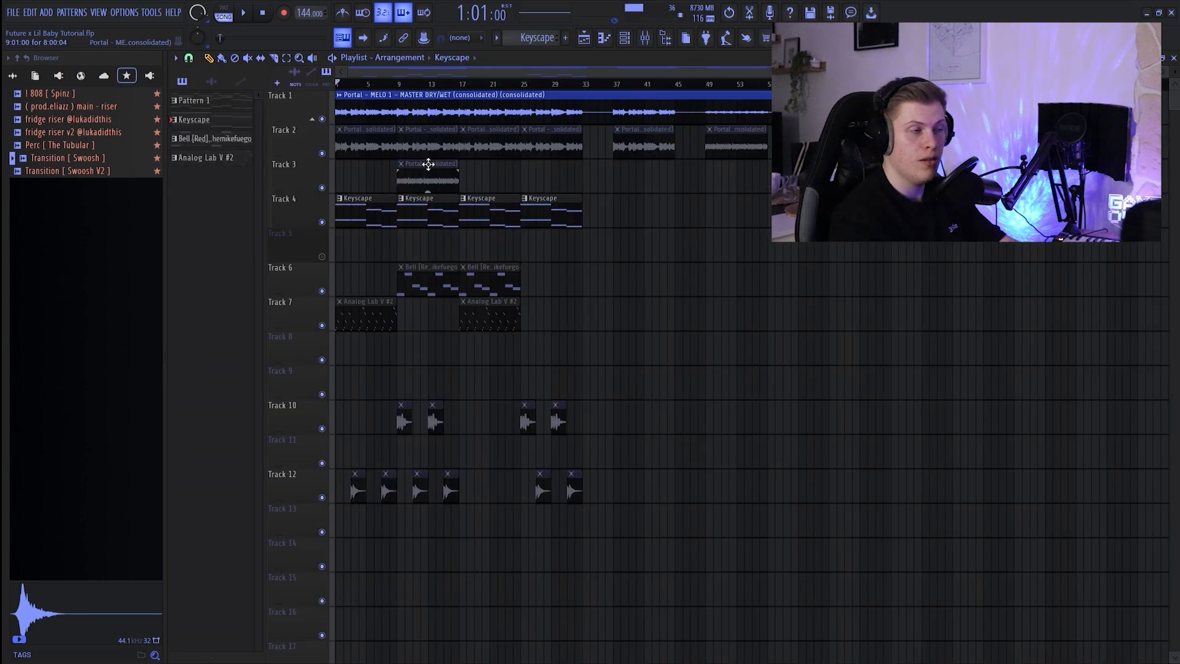